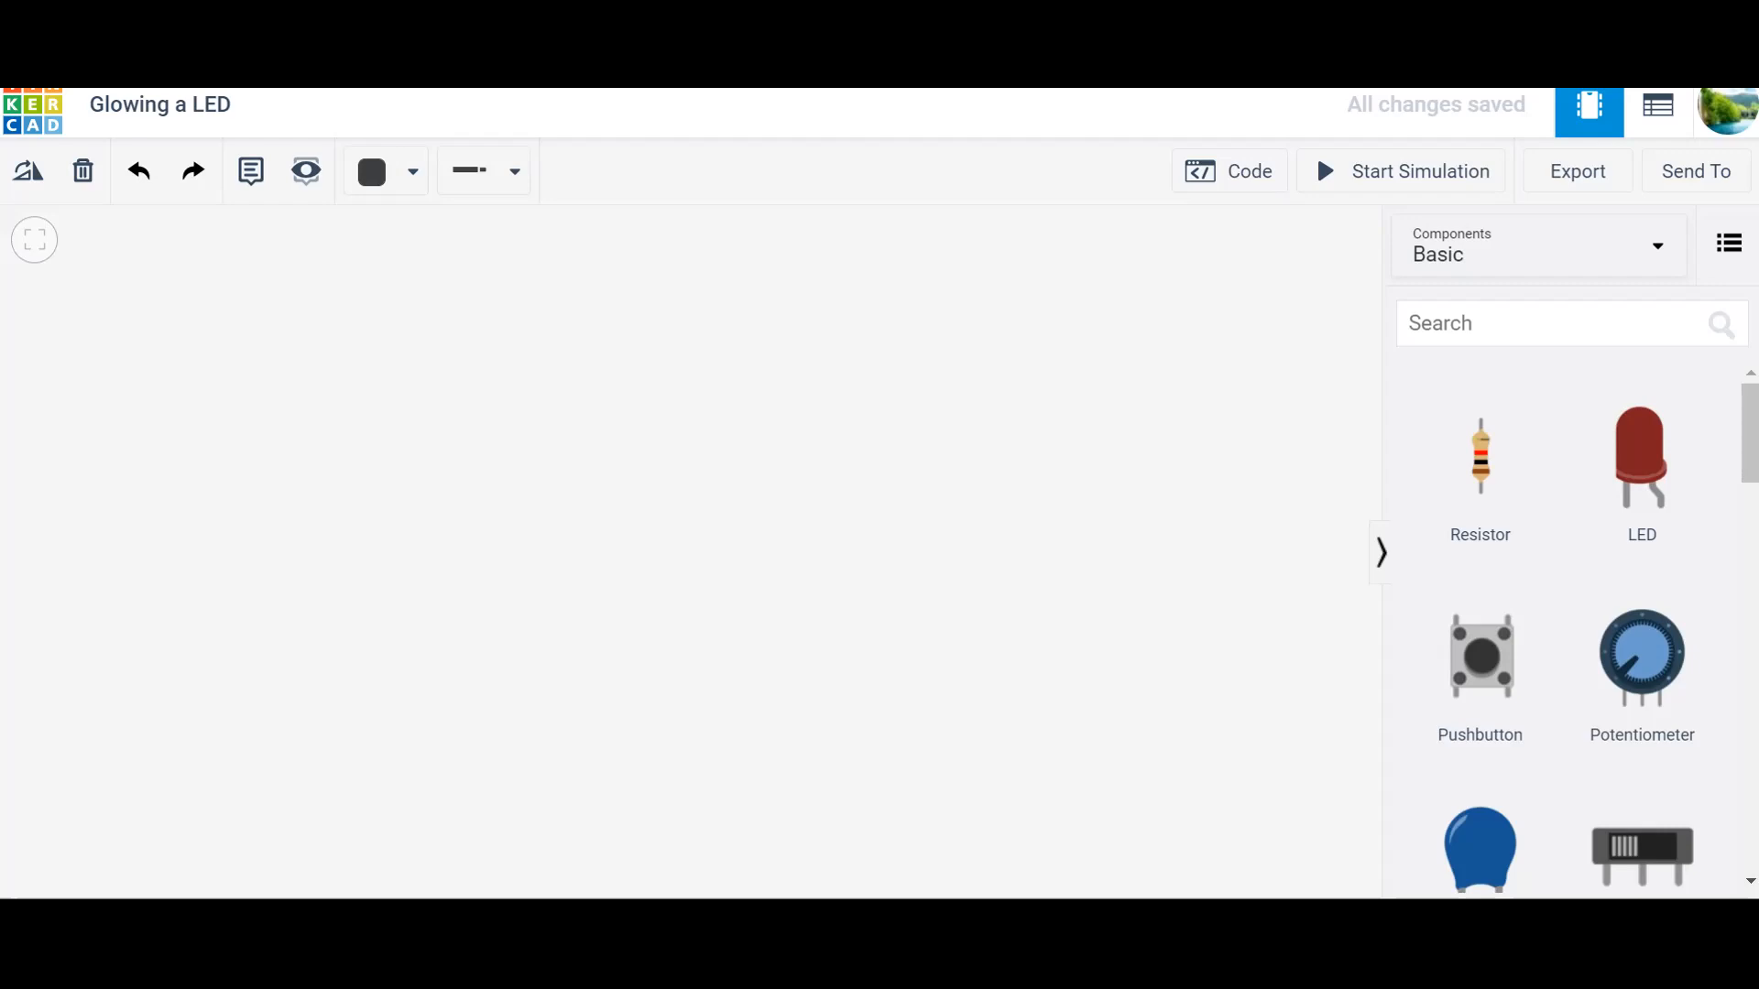
Step: Find components matching "ard" and place an Arduino Uno R3 with a small breadboard to its left
left_click(1470, 315)
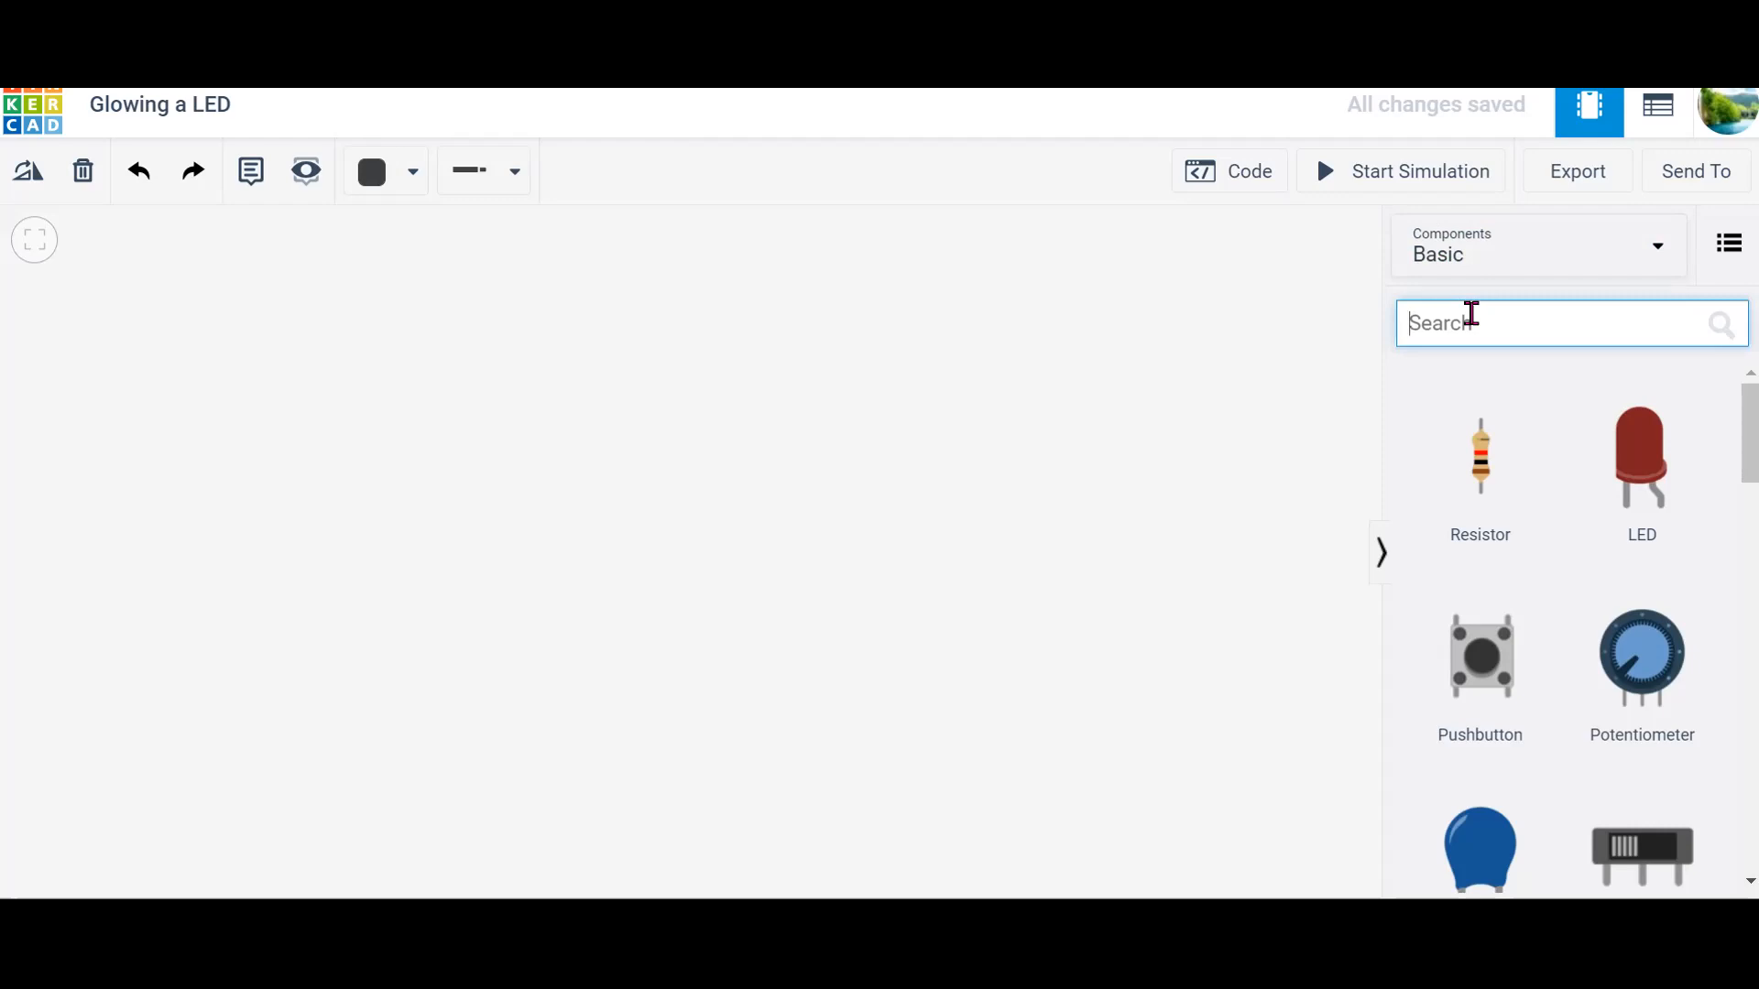
type("ard")
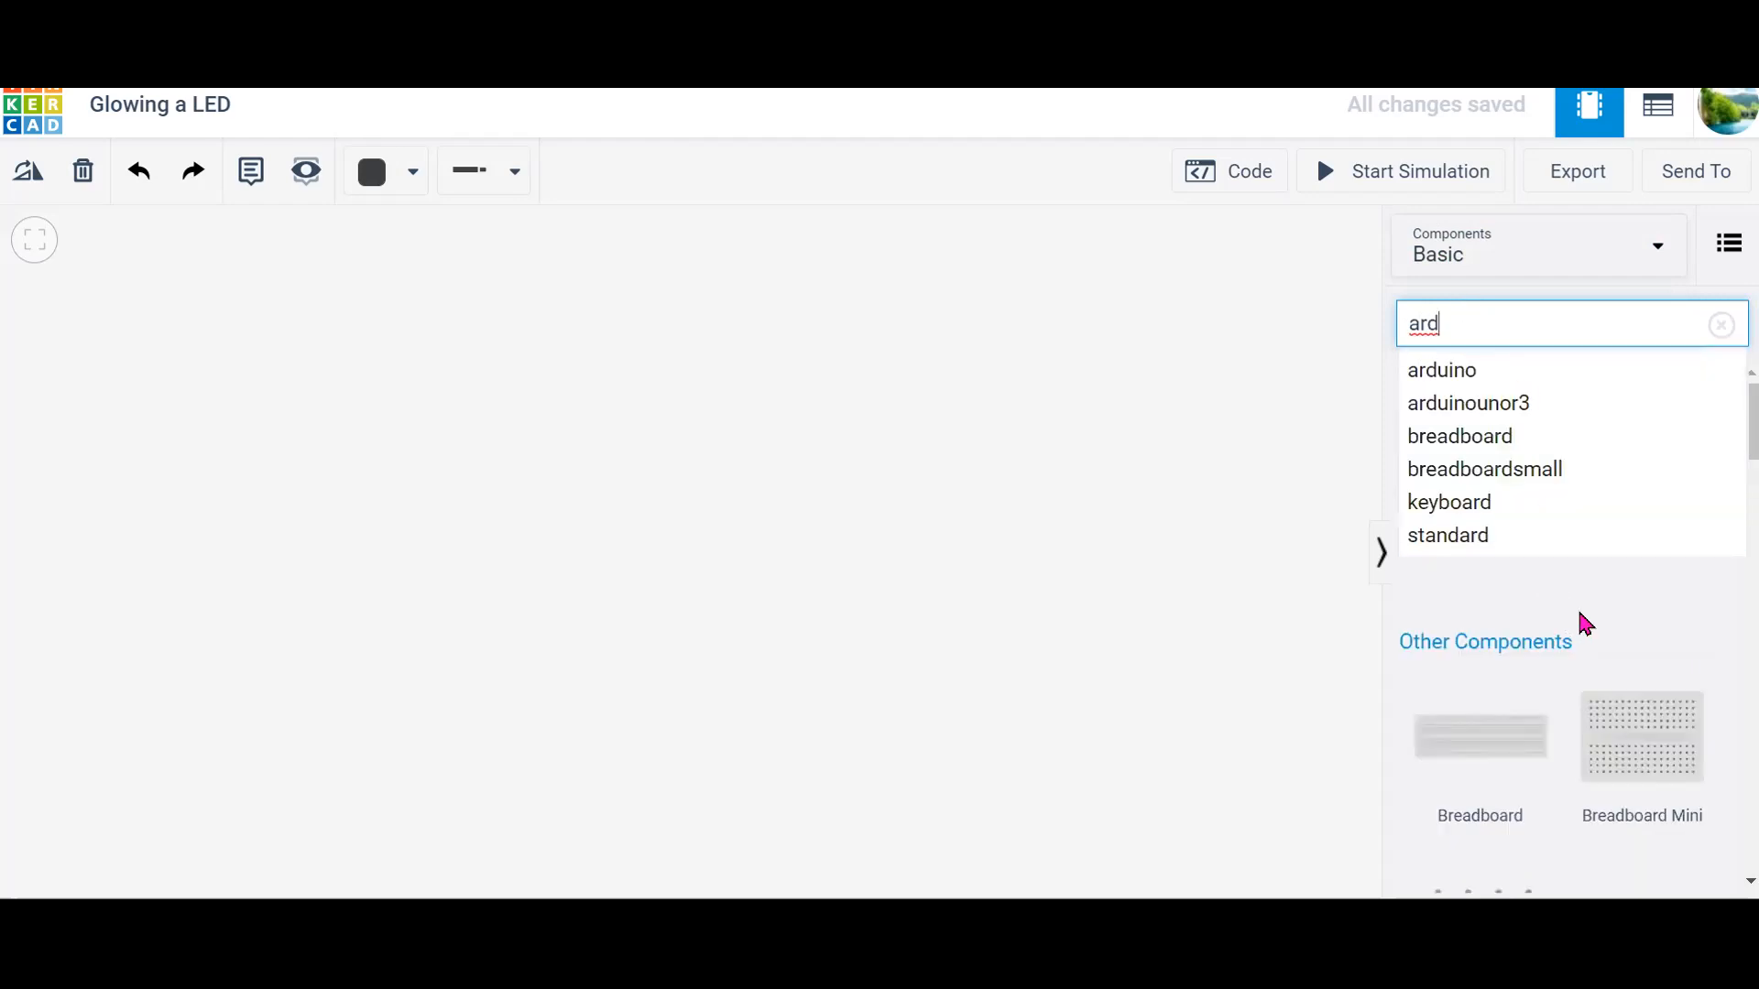
left_click(1578, 615)
left_click_drag(1024, 548, 1091, 514)
left_click_drag(1493, 462, 369, 527)
left_click(1004, 502)
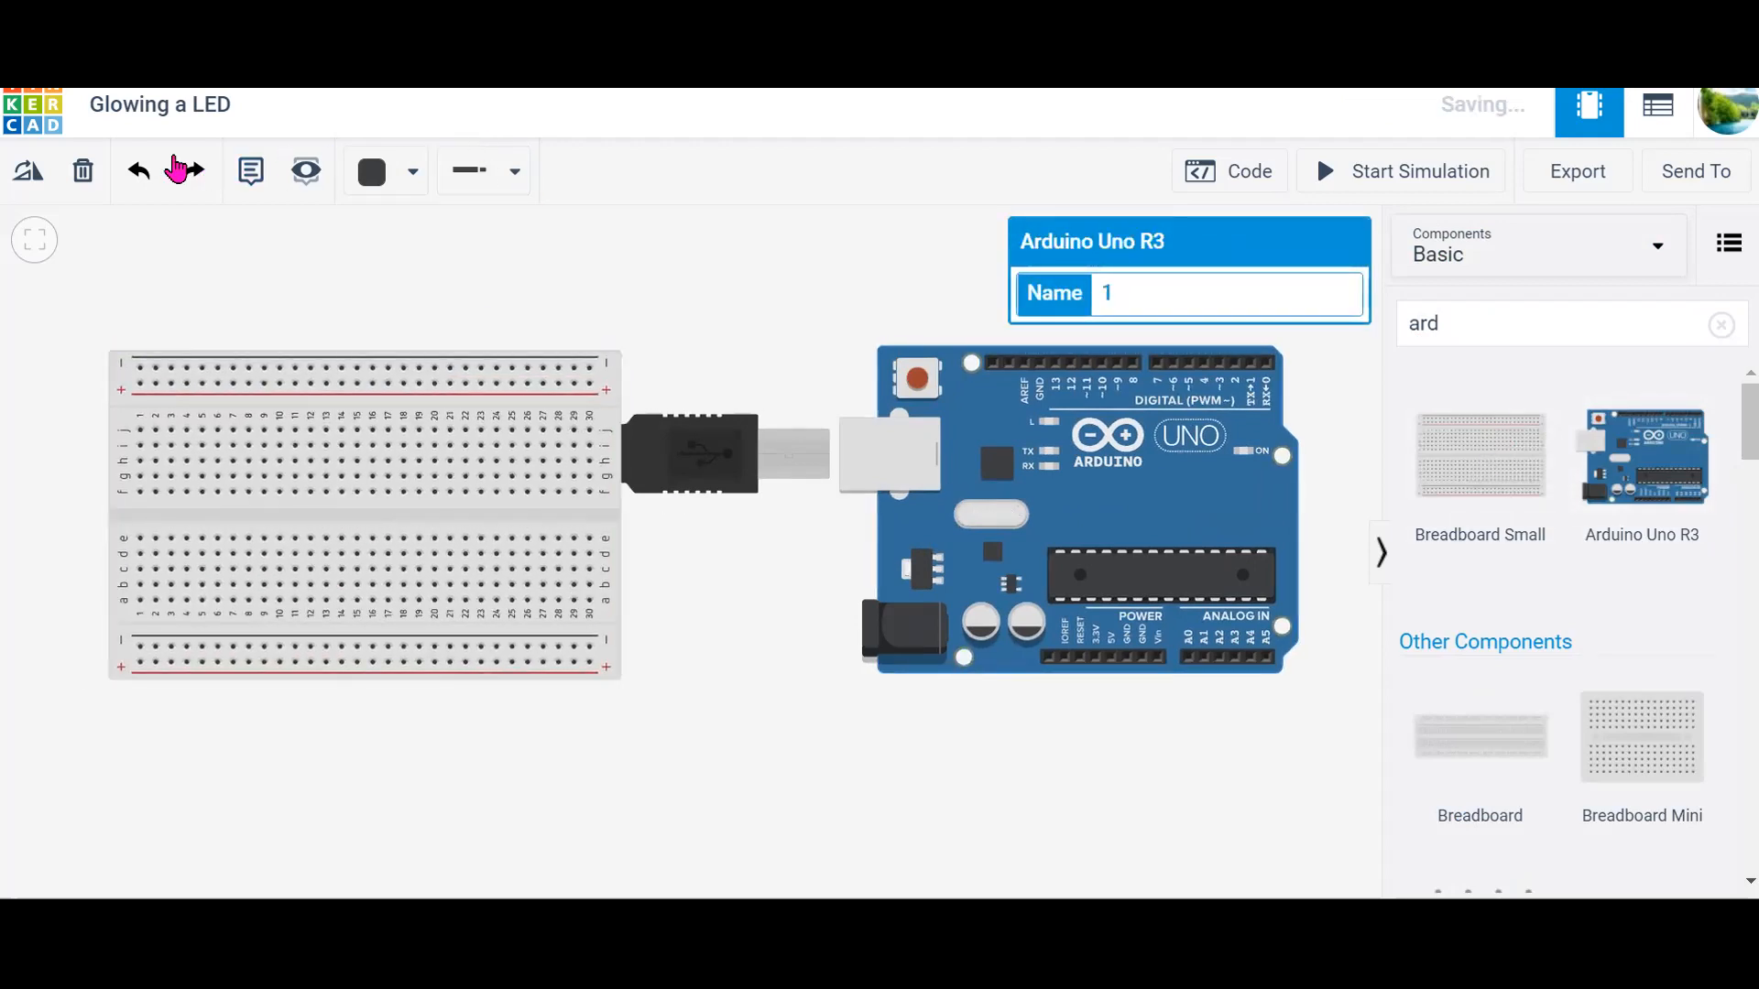
Step: Rotate the Arduino Uno R3 by 180 degrees and move it closer to the breadboard
left_click(27, 174)
left_click(27, 174)
left_click(28, 174)
left_click(27, 174)
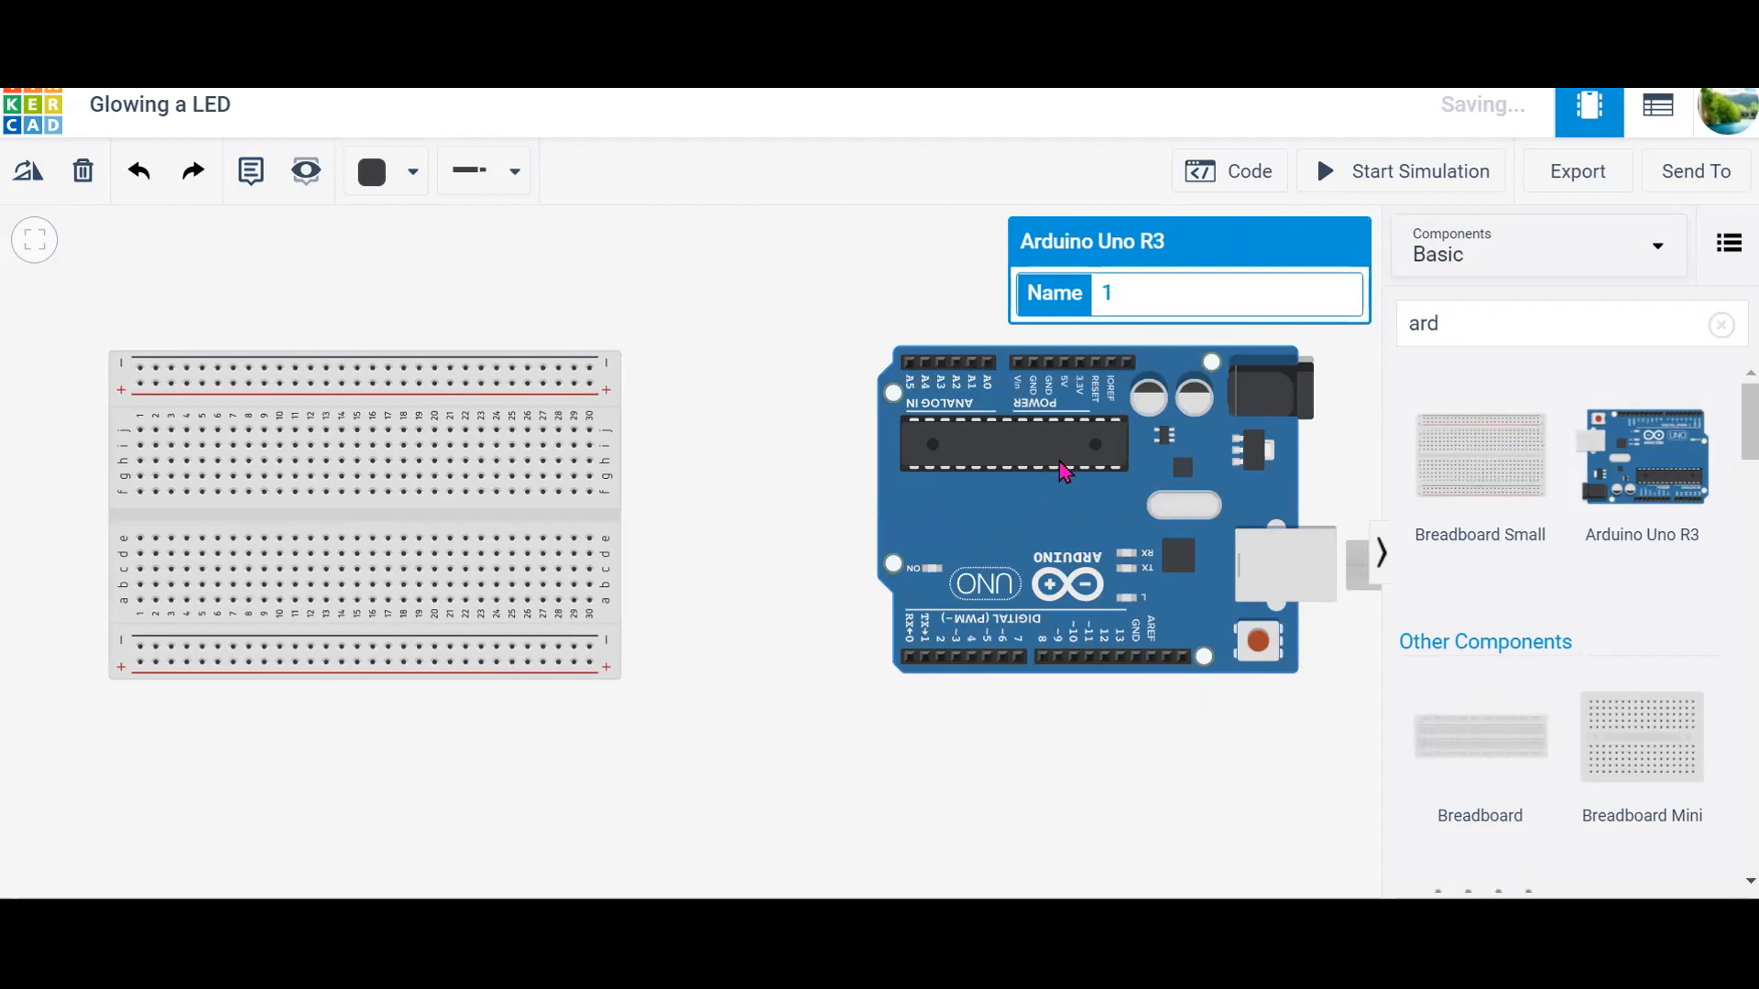
left_click_drag(1016, 507, 871, 503)
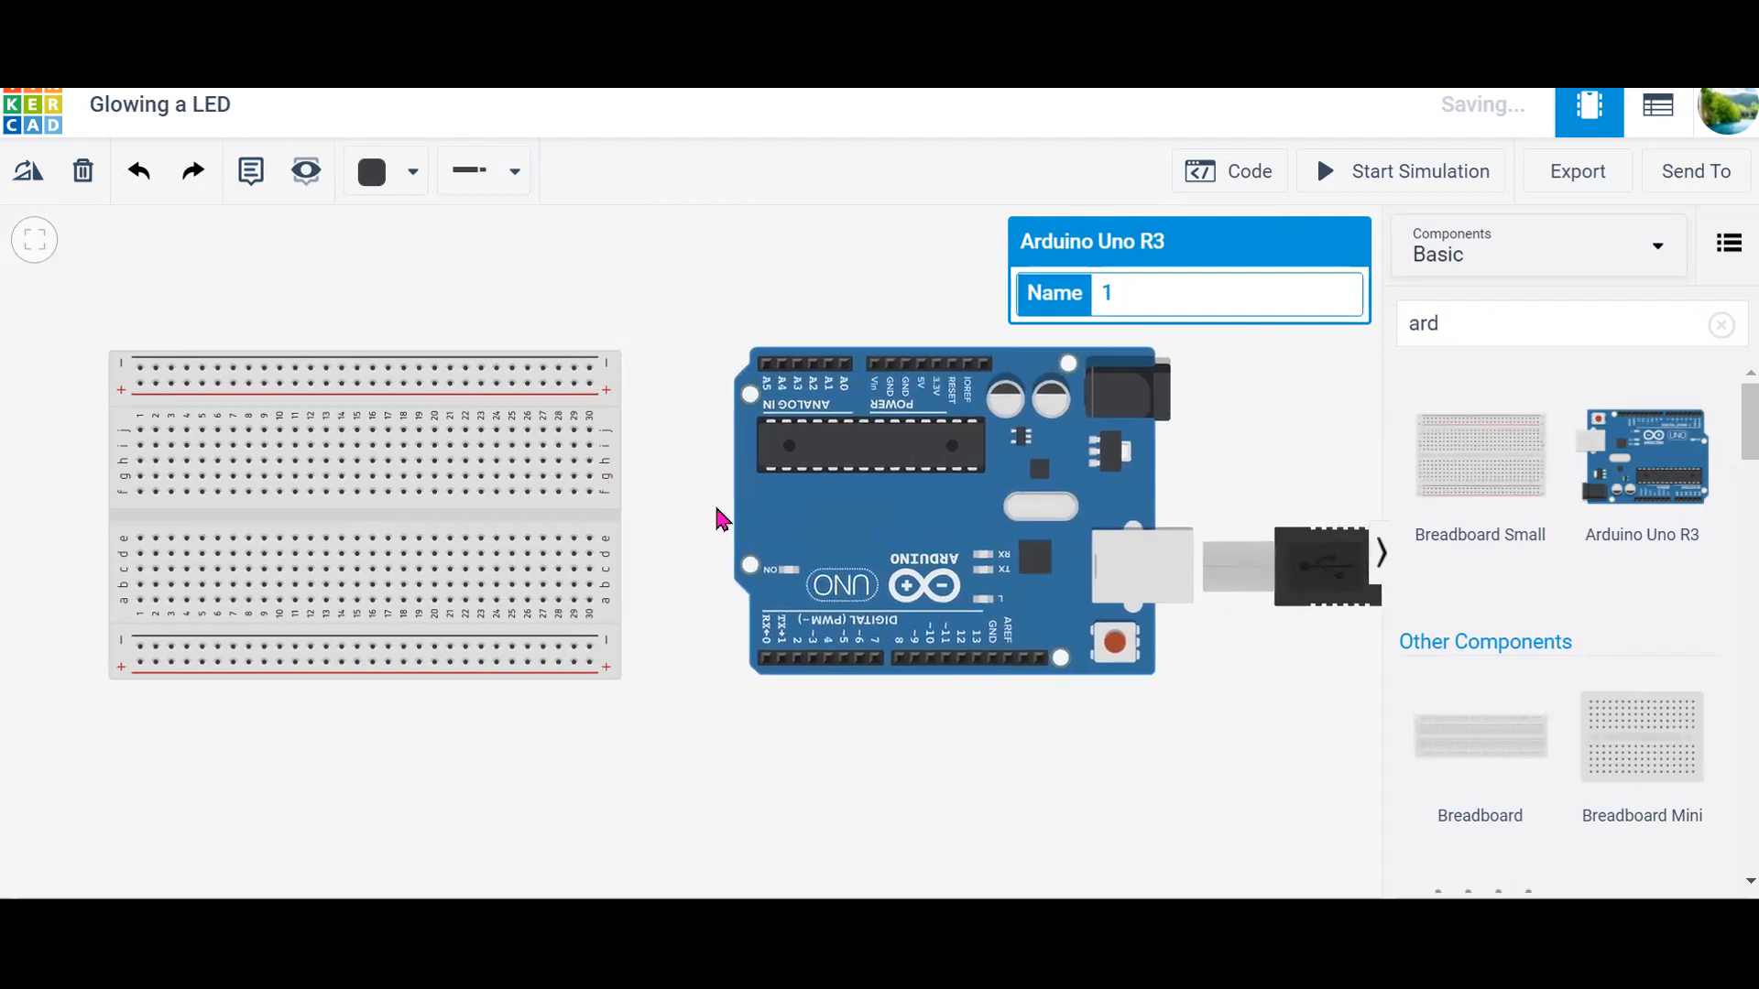
Step: Clear the component search and place a slideswitch above the gap between the breadboard and the Arduino
left_click(1536, 333)
key("BackSpace")
key("BackSpace")
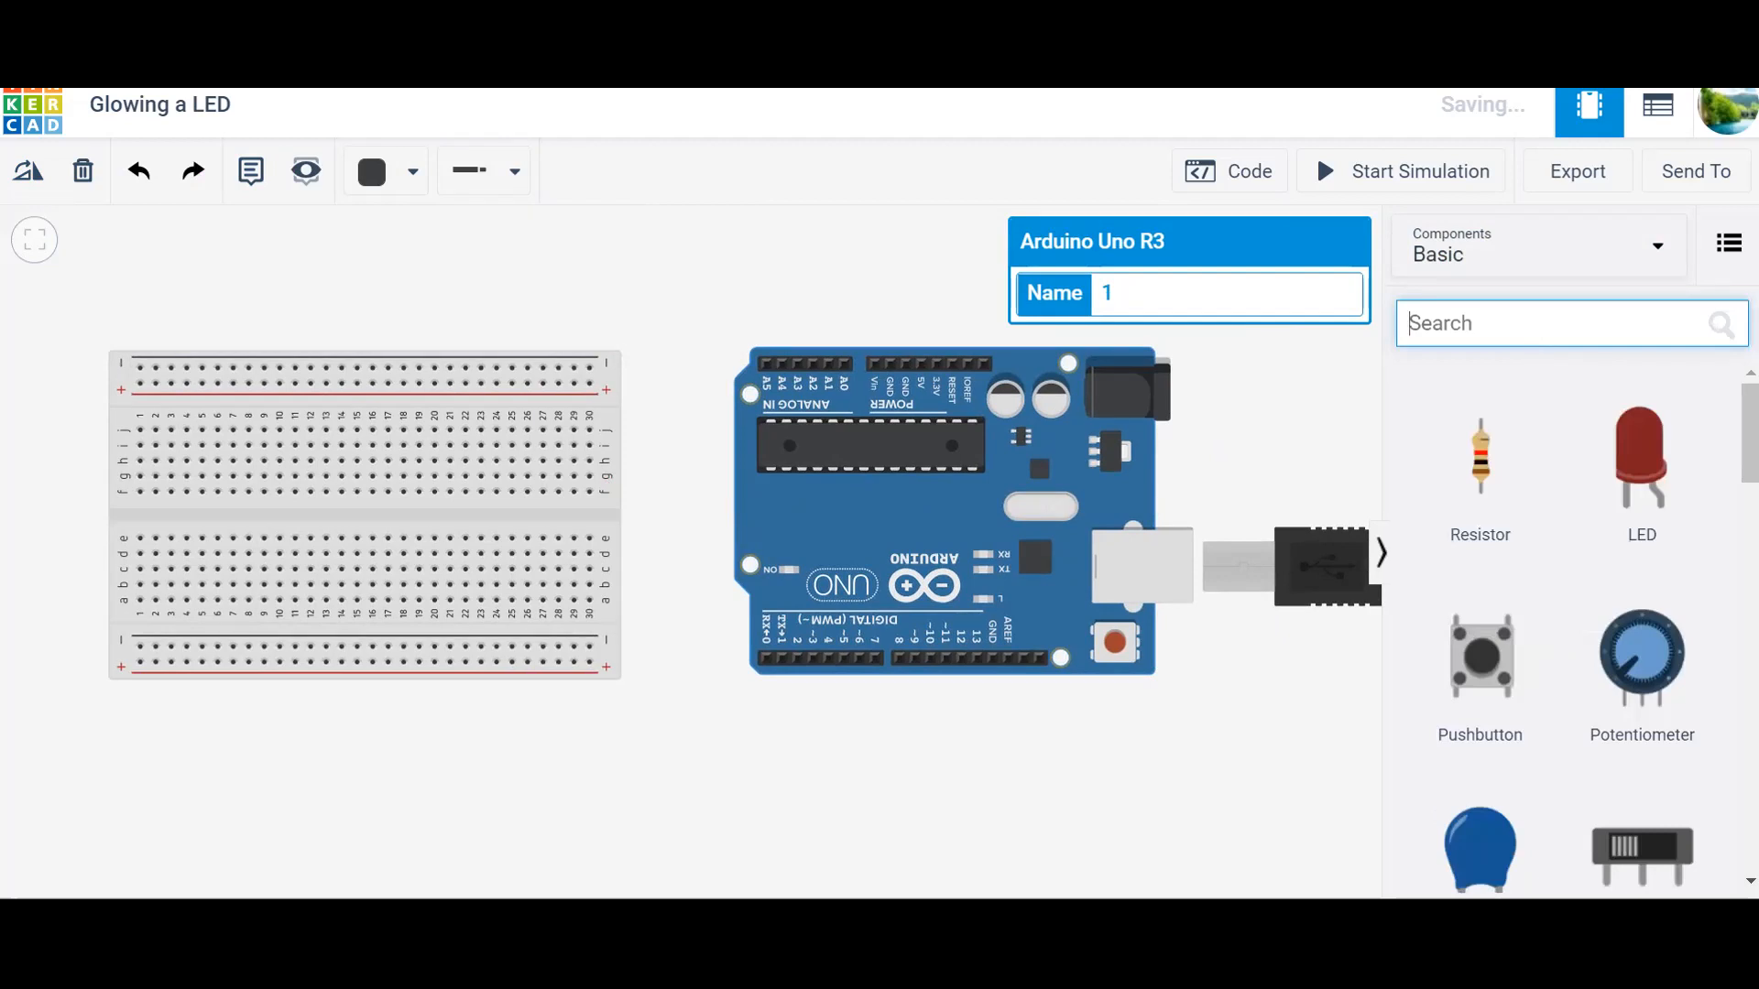
left_click_drag(1626, 851, 710, 312)
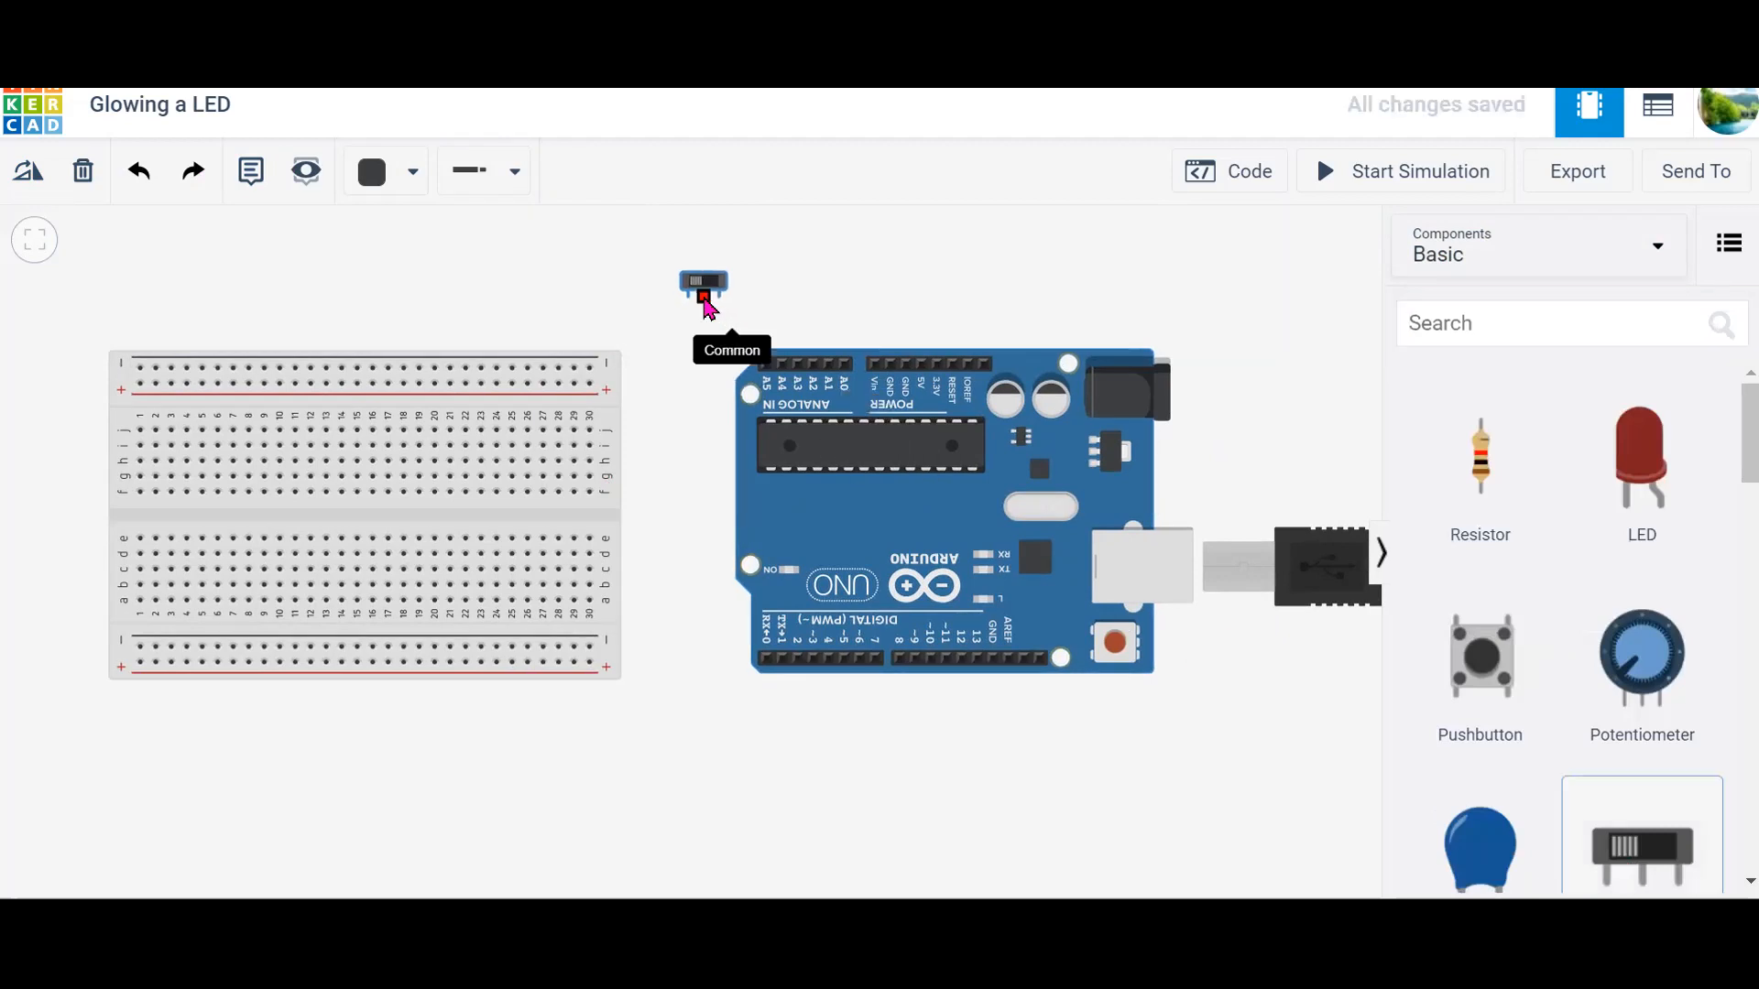
Step: Place two red LEDs and two resistors side by side above the Arduino
left_click(1511, 322)
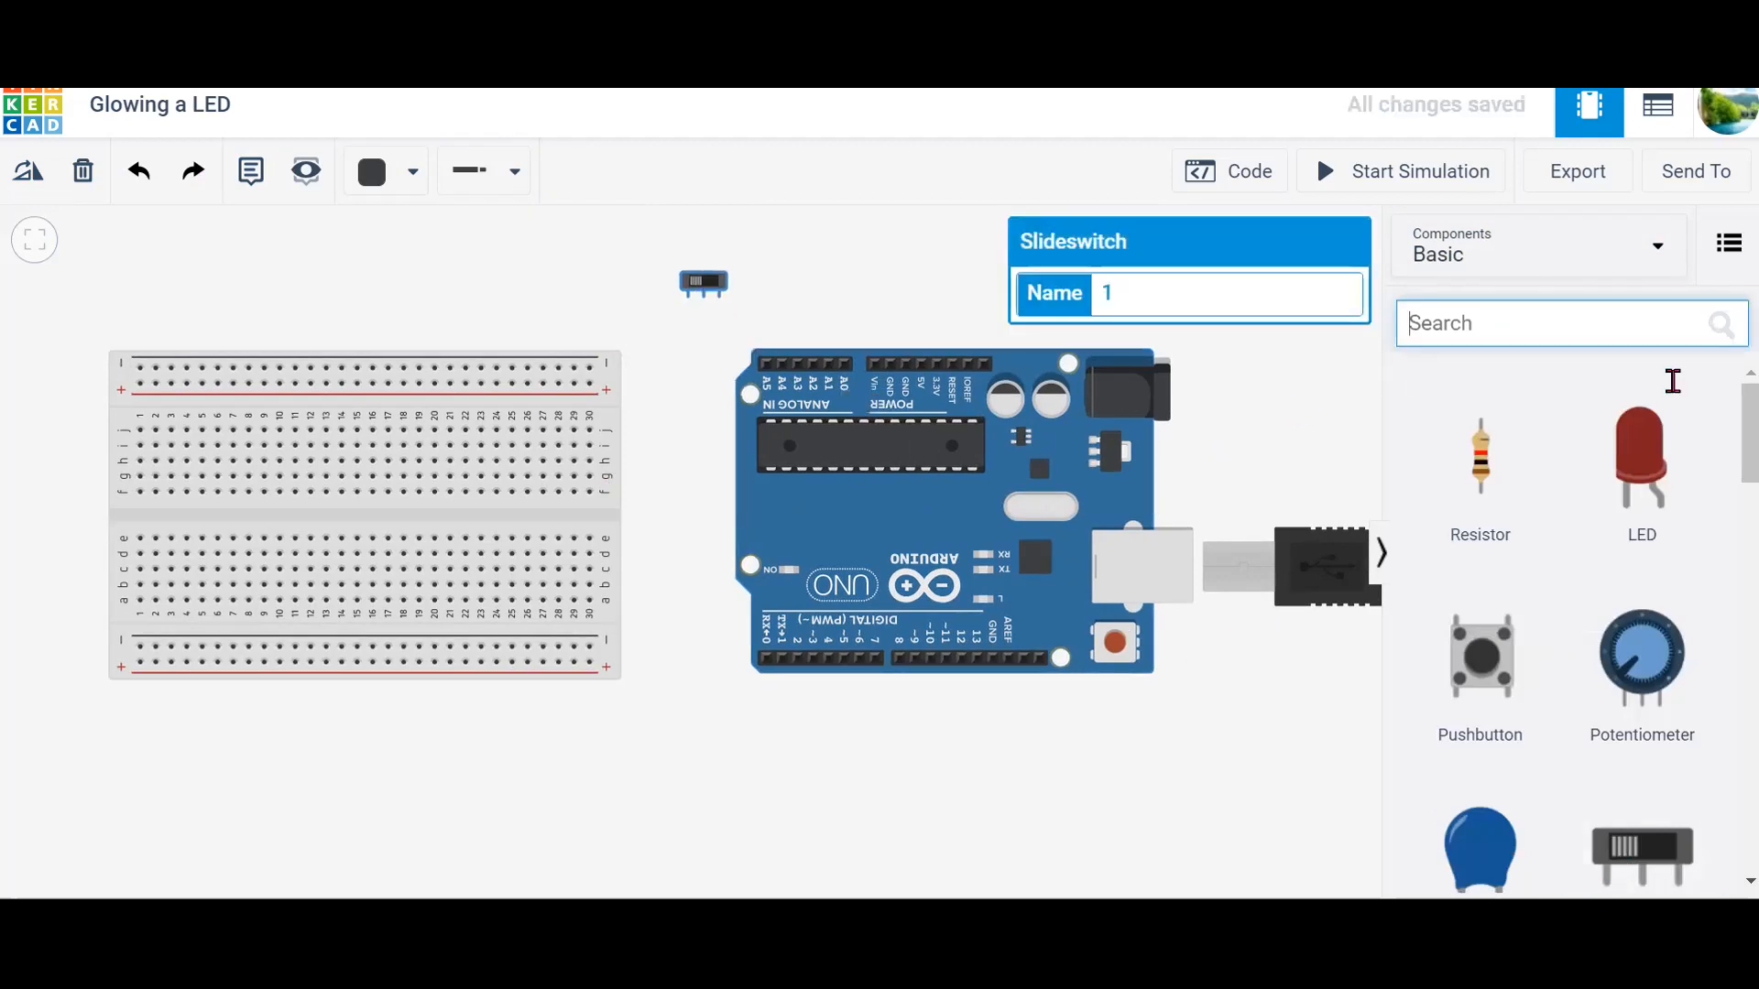
left_click_drag(1640, 453, 1074, 311)
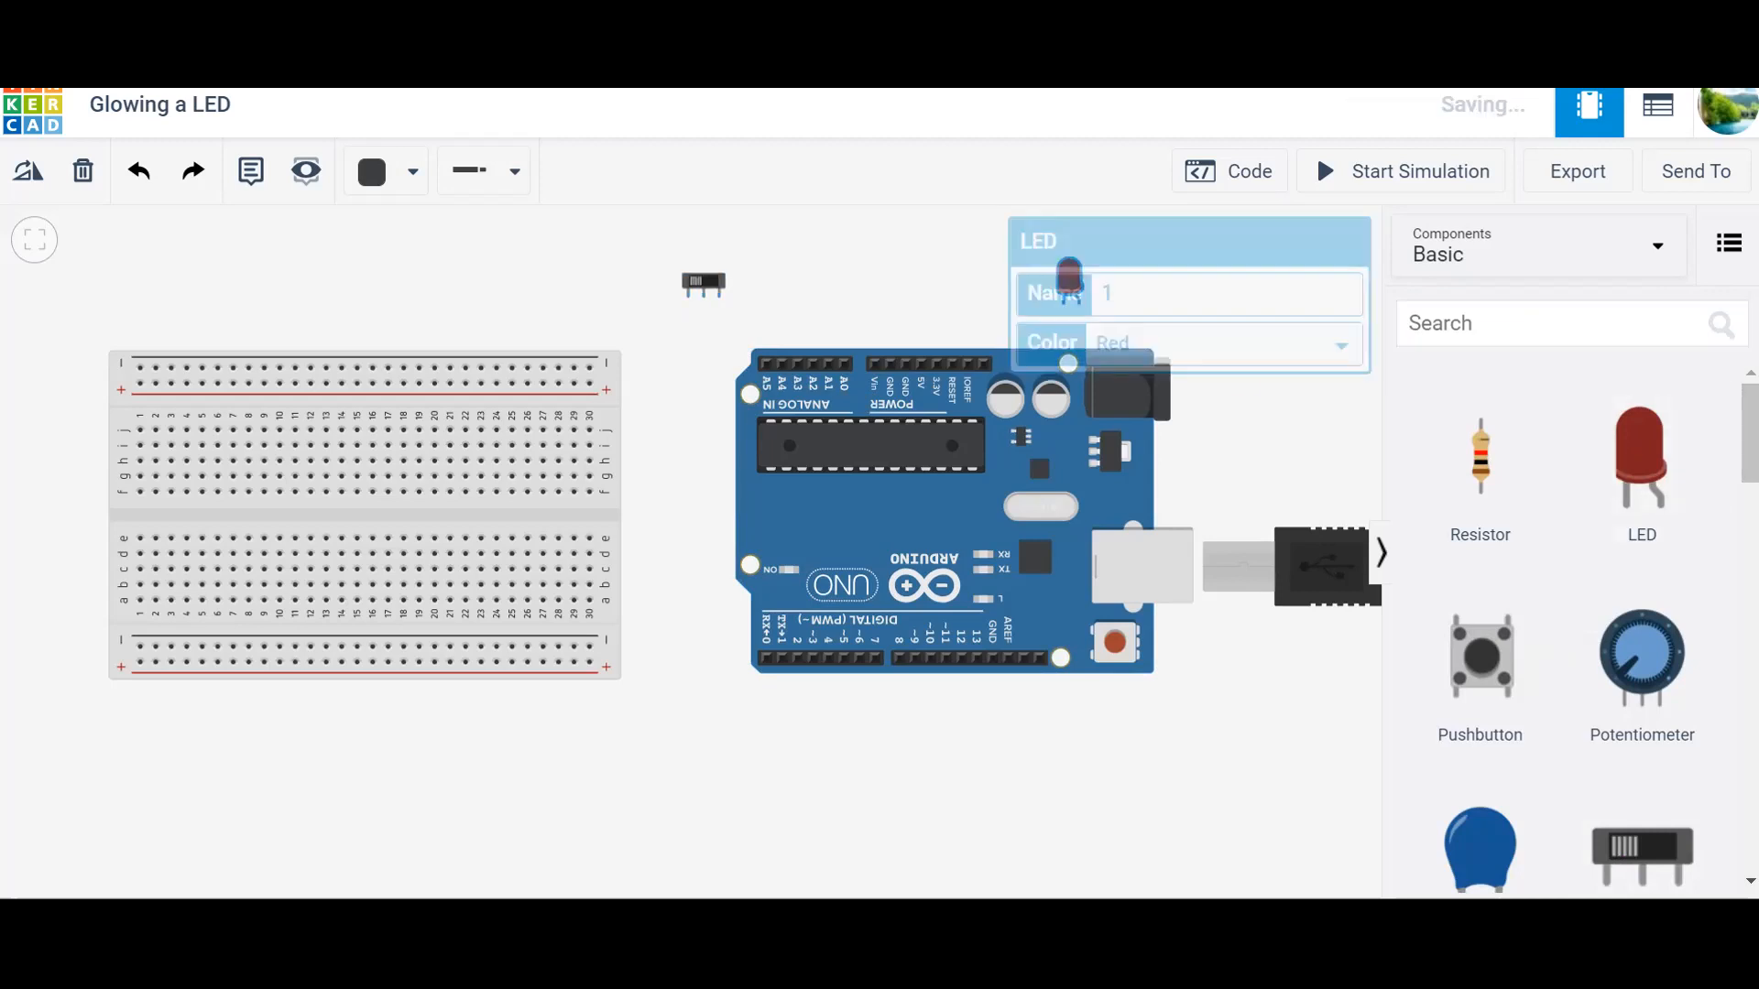
left_click_drag(1590, 463, 971, 305)
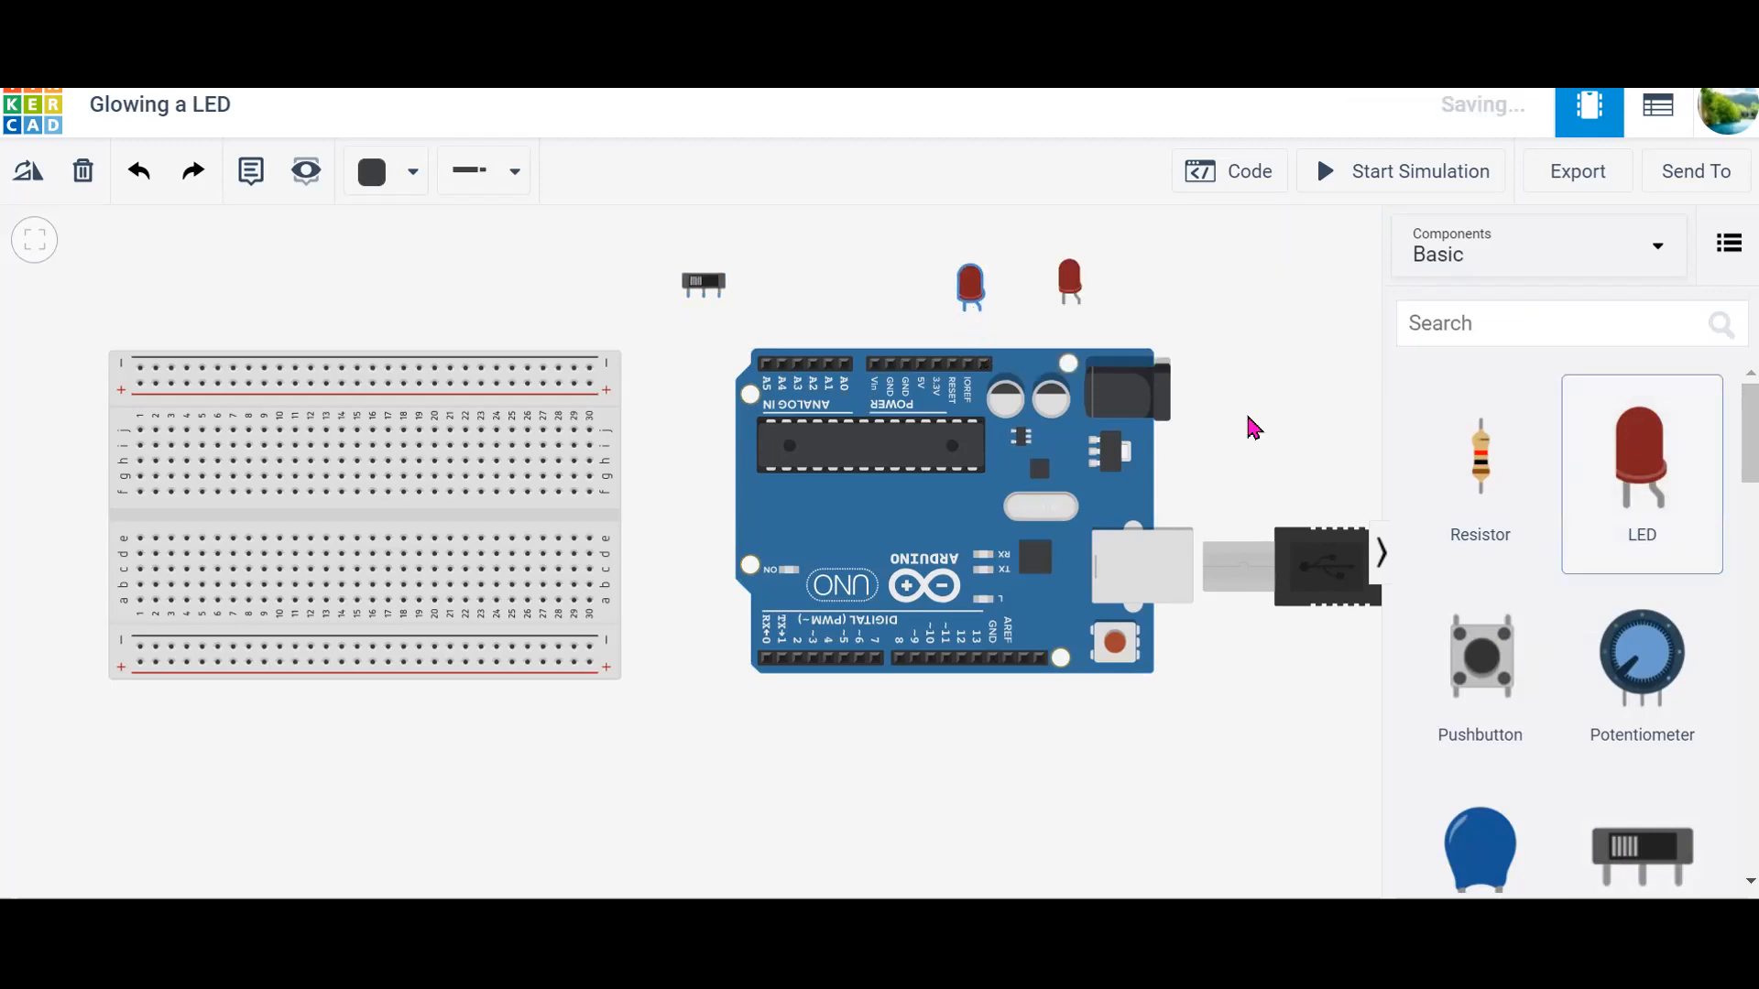
left_click_drag(1480, 457, 815, 267)
left_click_drag(1476, 465, 861, 276)
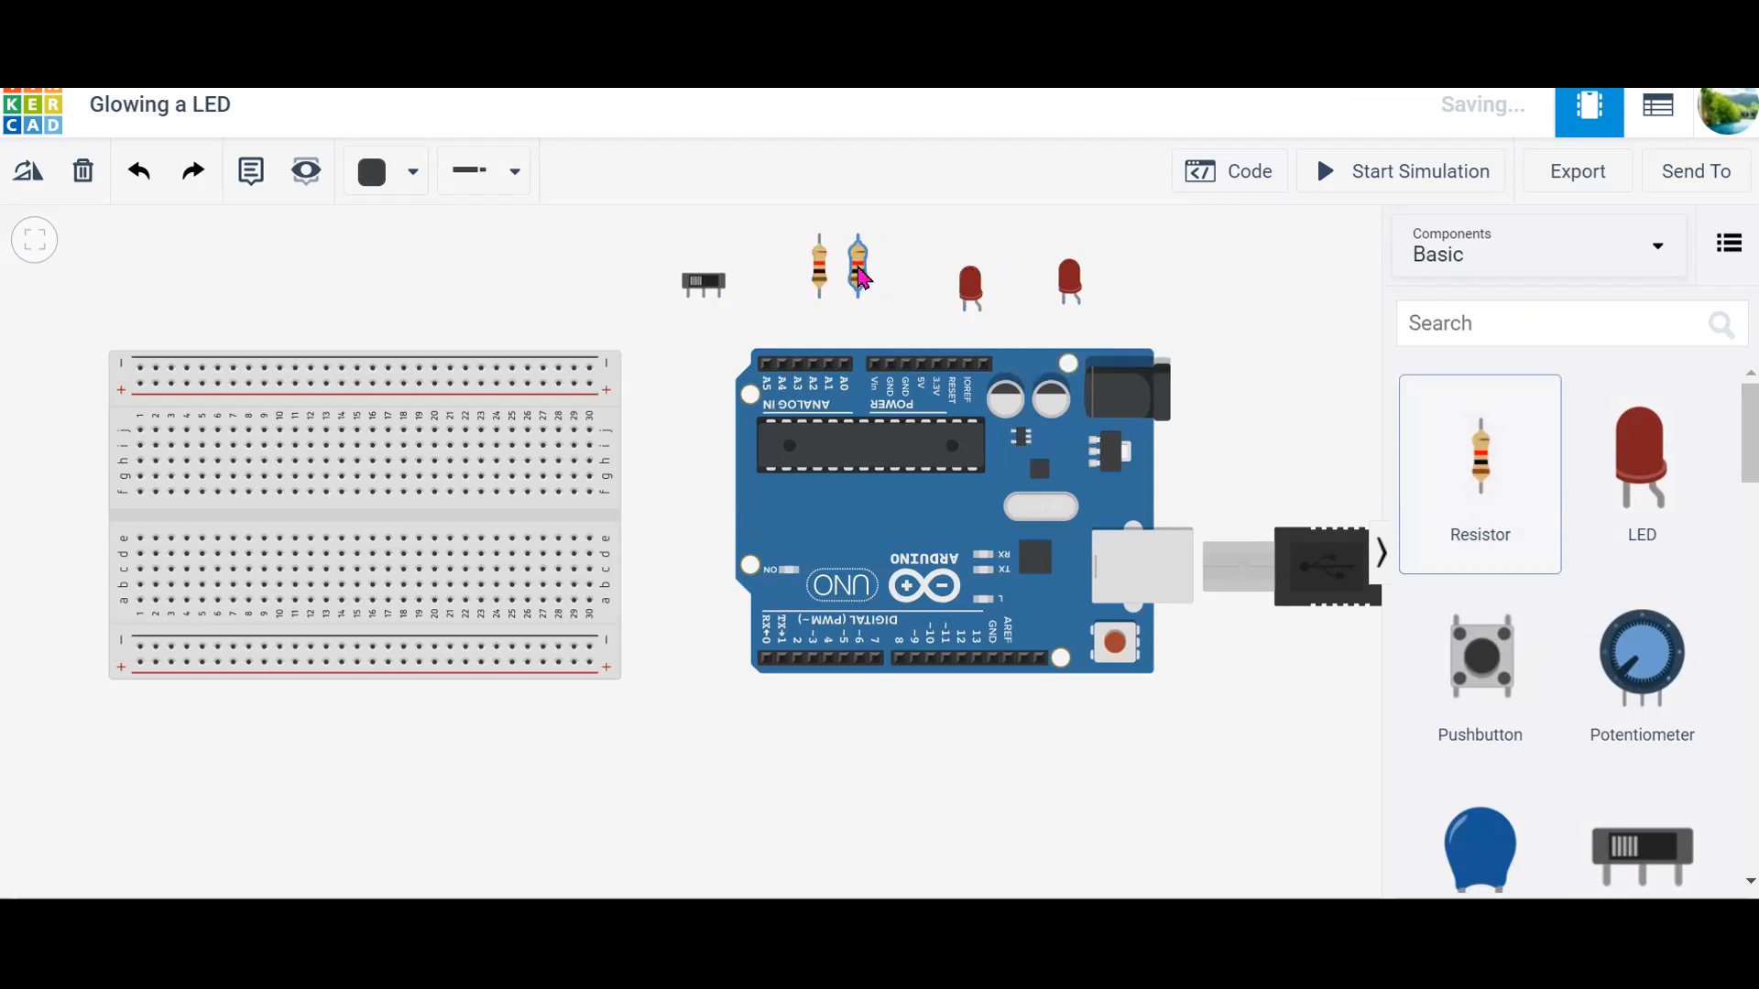
Step: Set the resistance of the right-hand resistor to 330 Ω
left_click(1209, 345)
key("BackSpace")
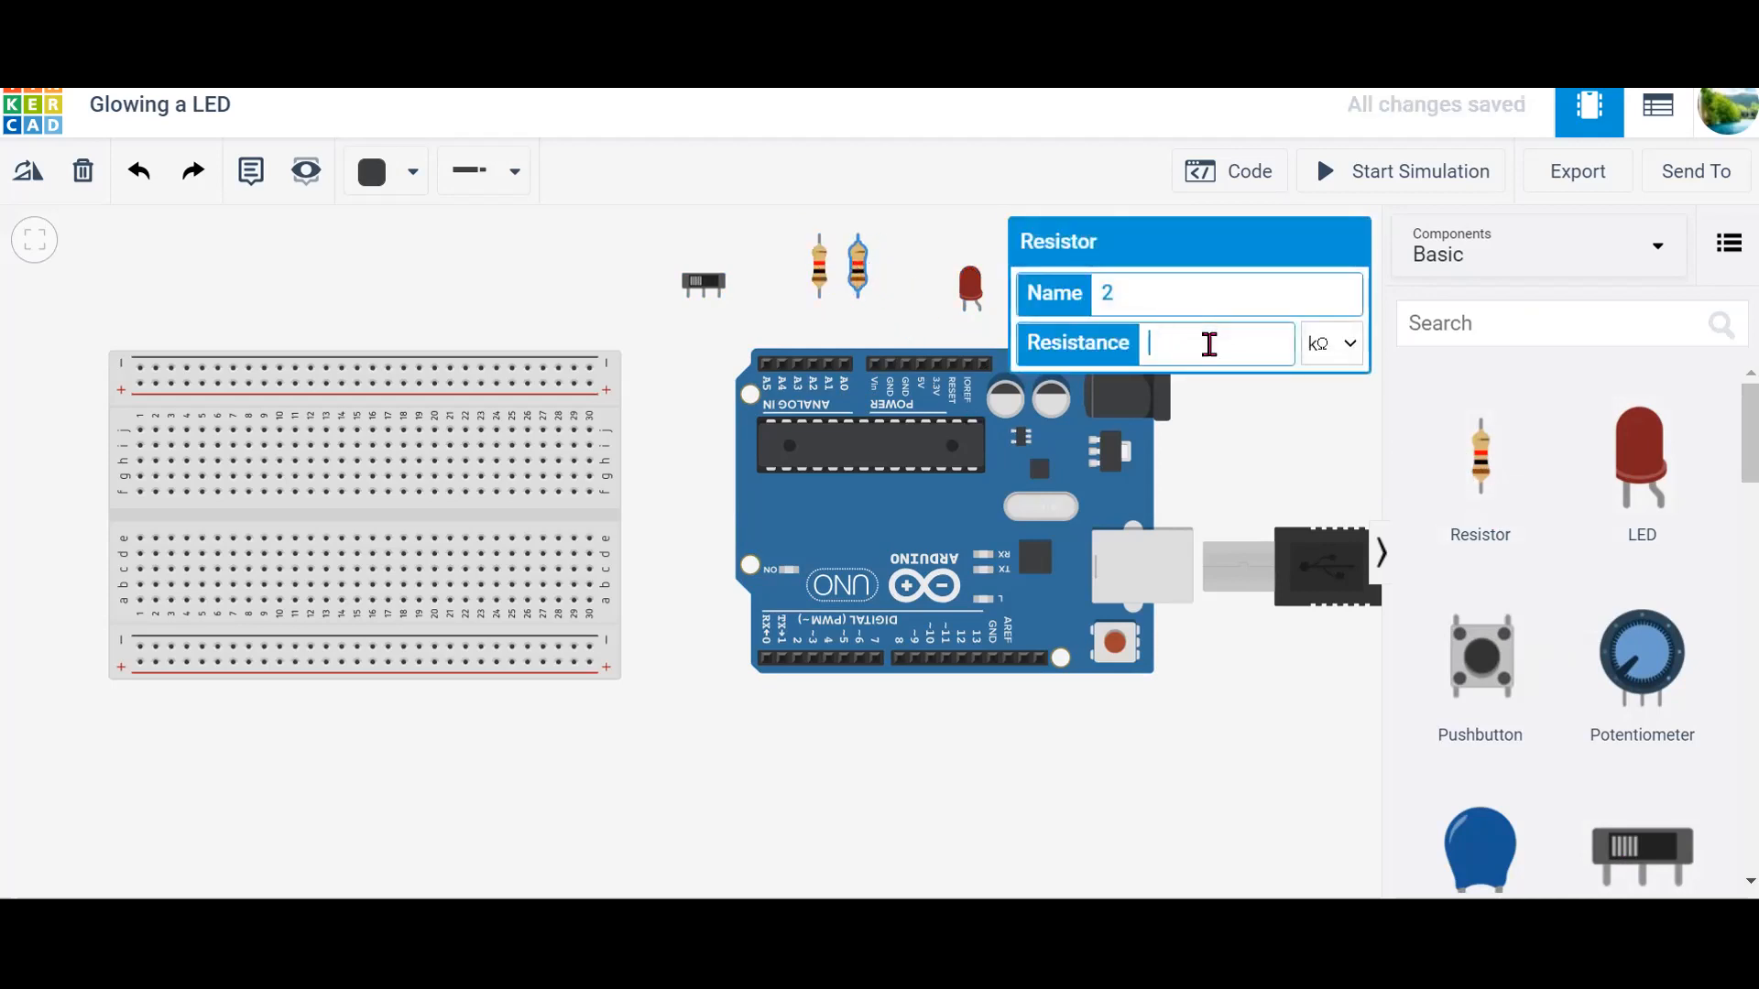
type("330")
left_click(1343, 359)
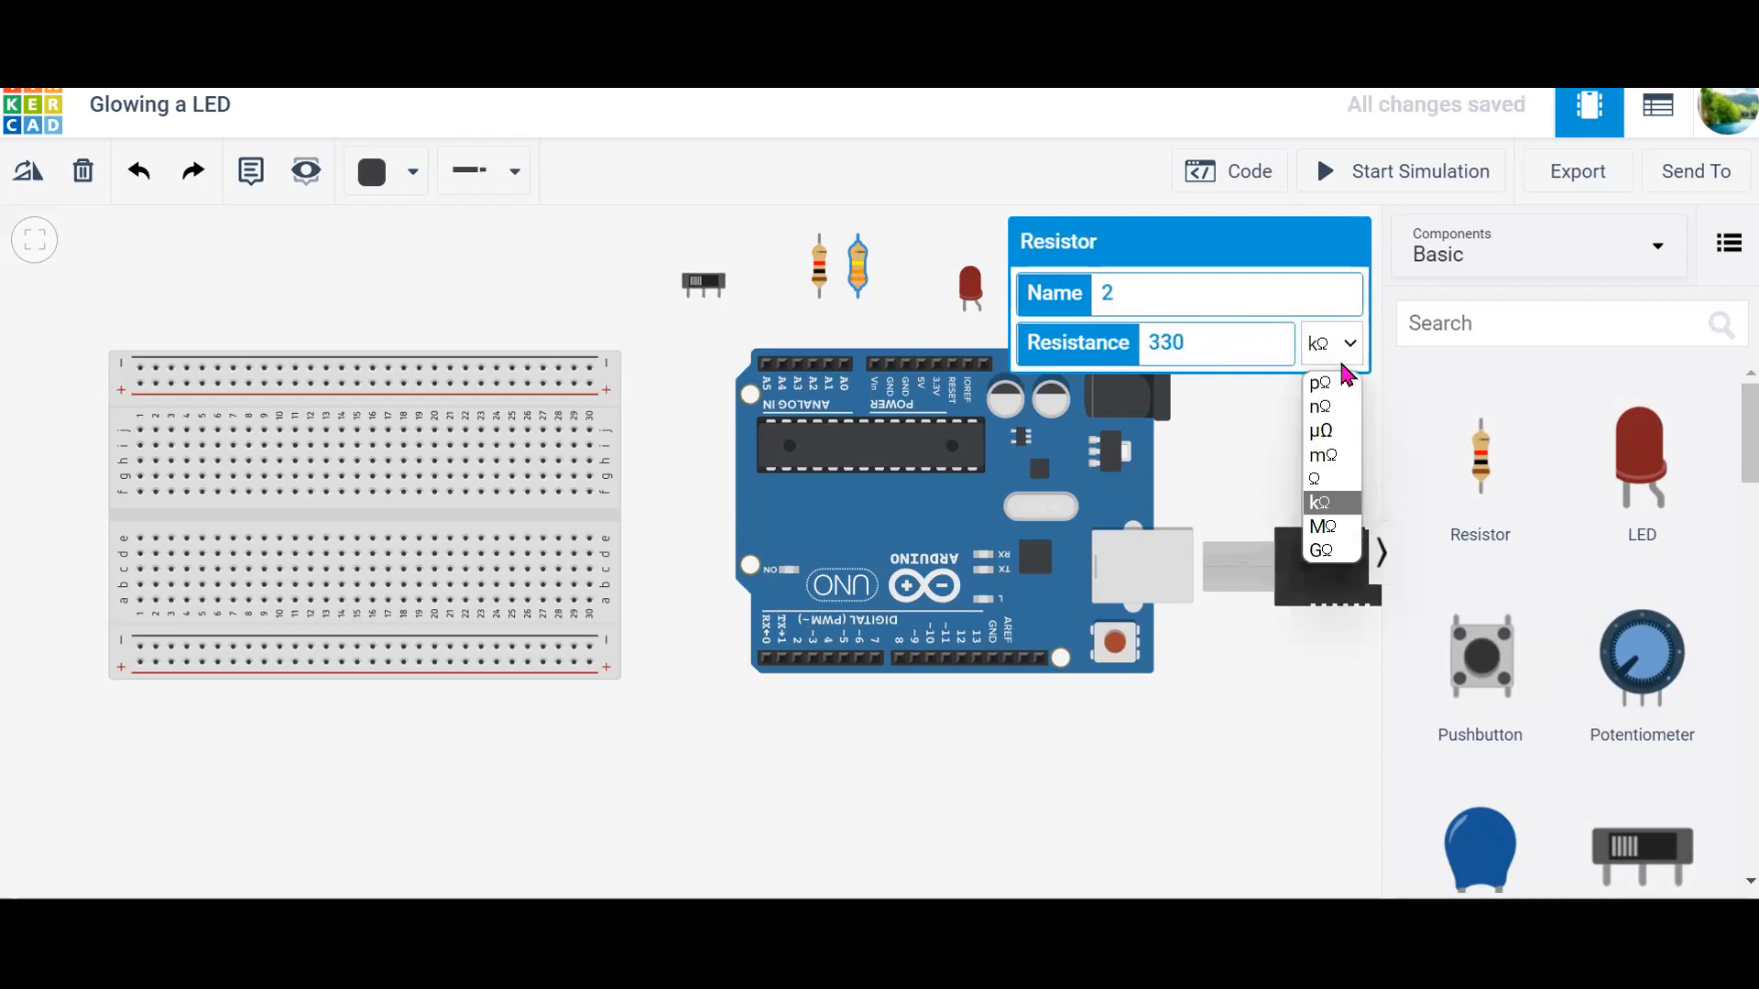
left_click(1316, 479)
Step: Set the left-hand resistor's resistance to 330 Ω as well and deselect it
left_click(818, 267)
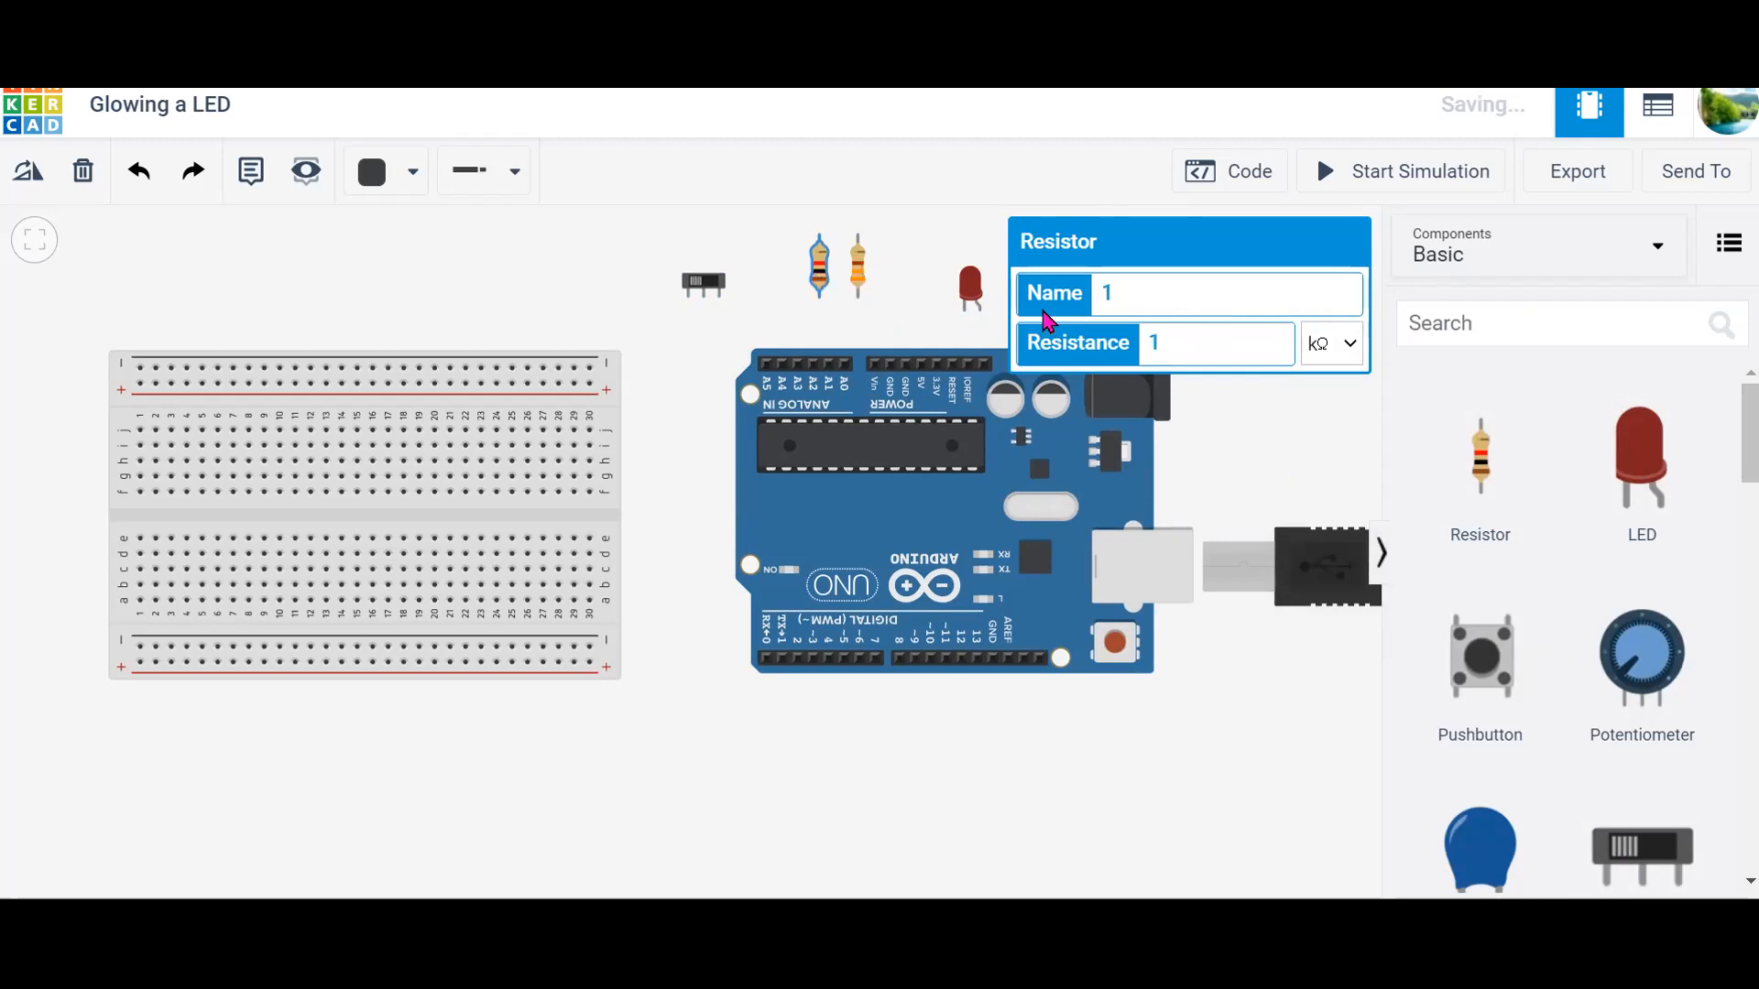
key("BackSpace")
type("330")
left_click(1352, 346)
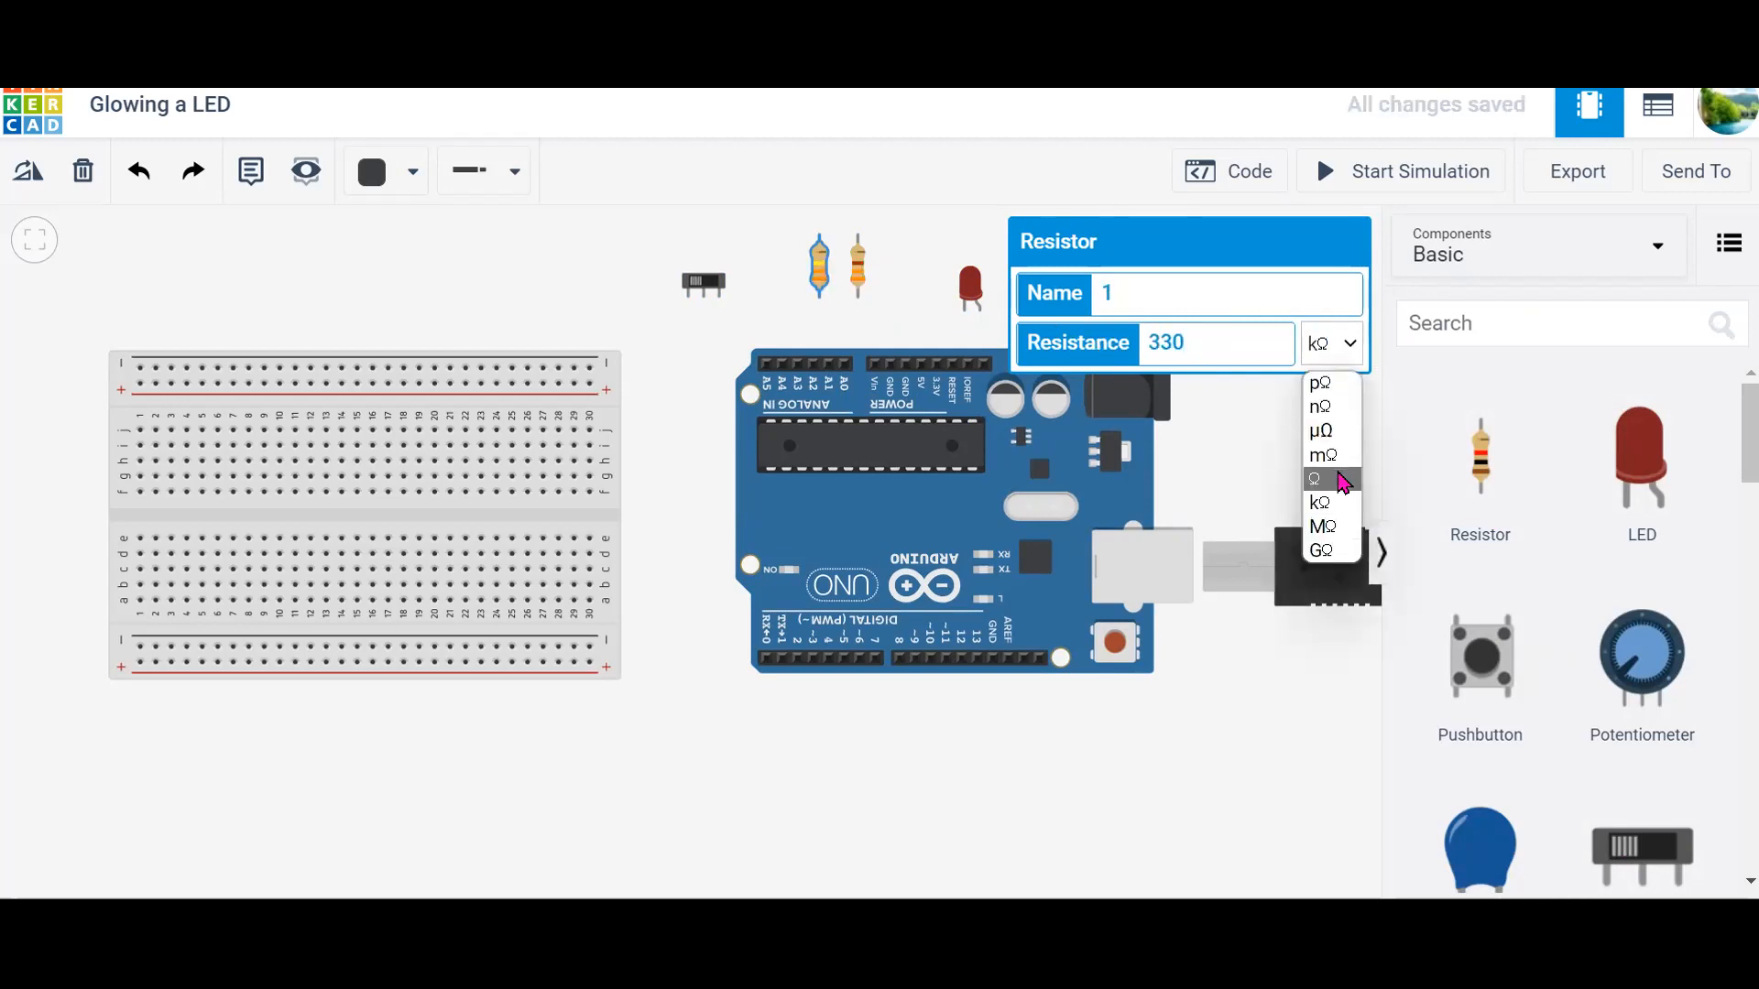
left_click(1339, 481)
left_click(920, 293)
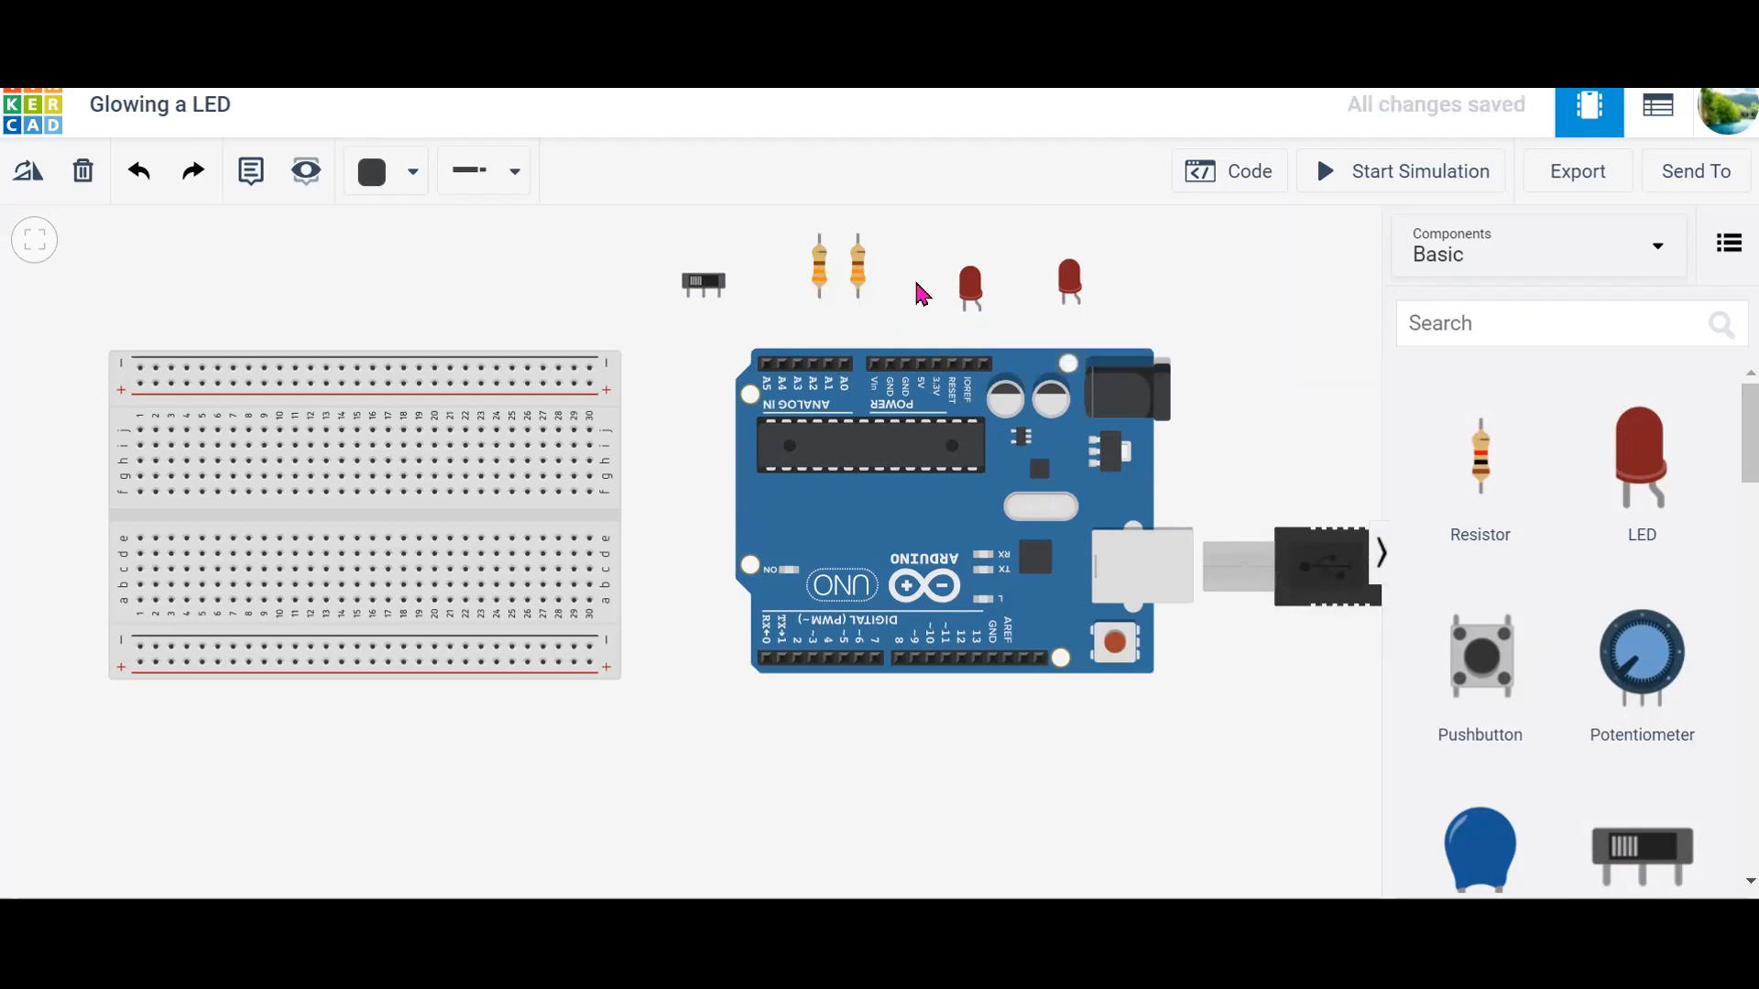
Step: Find components matching "batt" and place a 9V Battery below the Arduino
left_click(1498, 322)
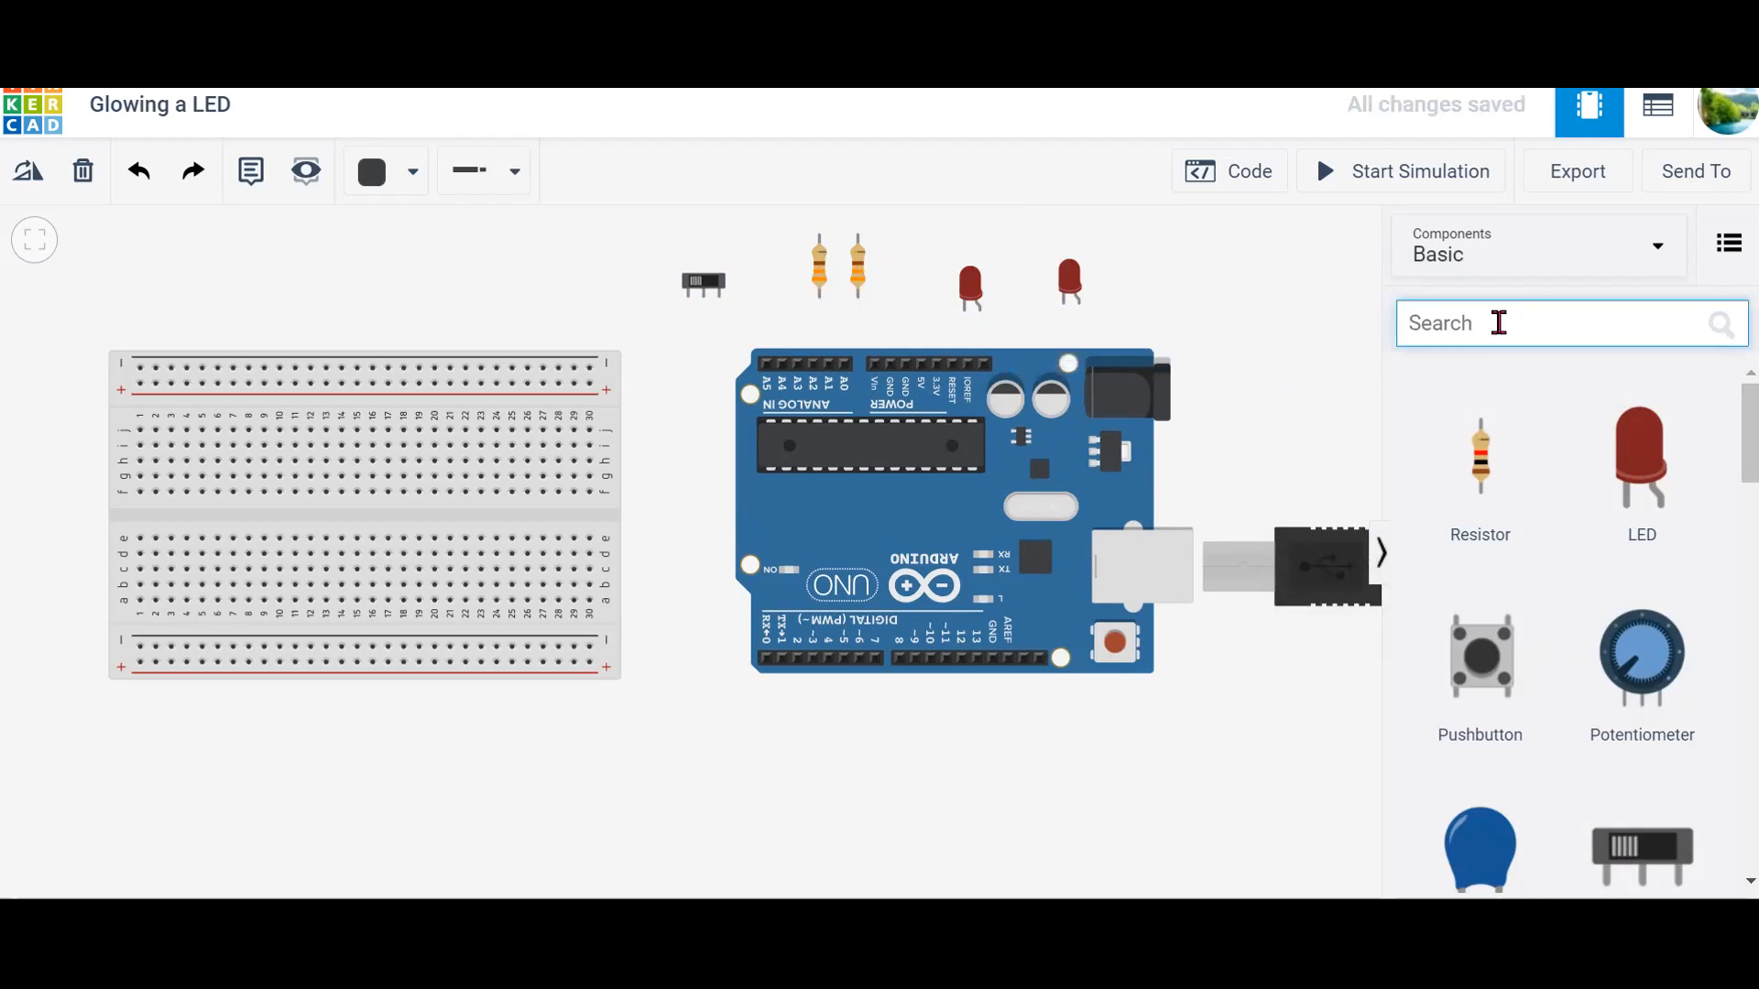
type("batt")
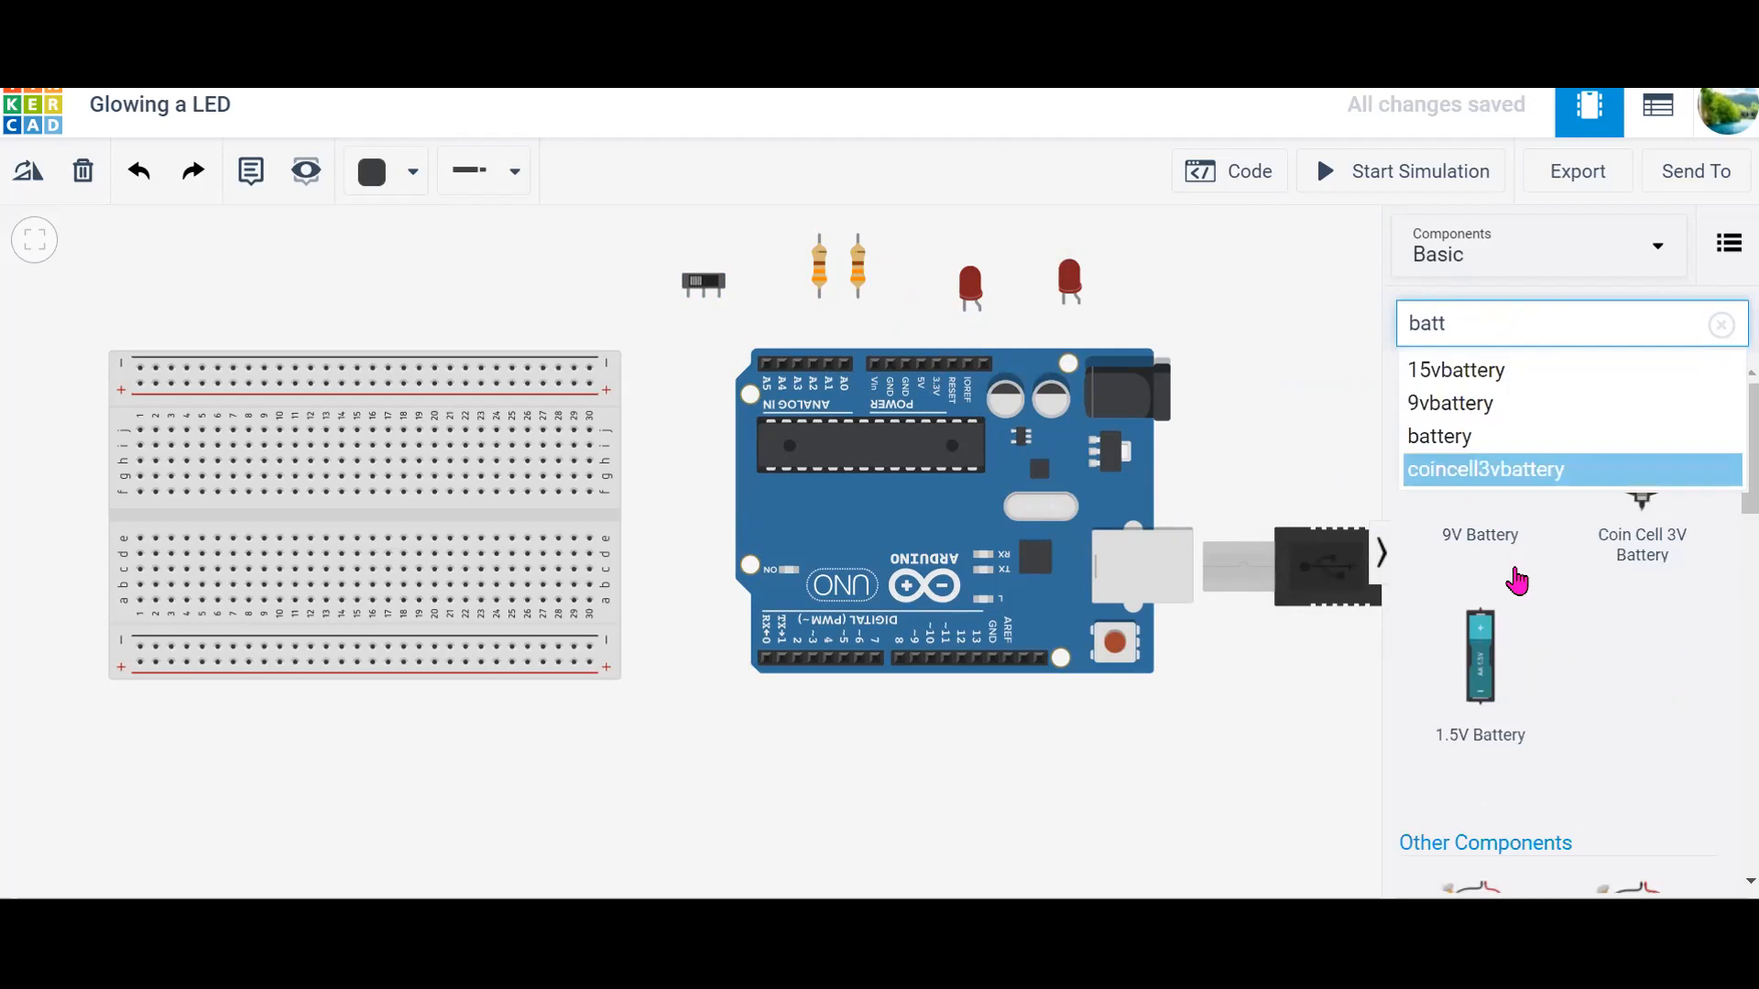
left_click_drag(1507, 529, 856, 788)
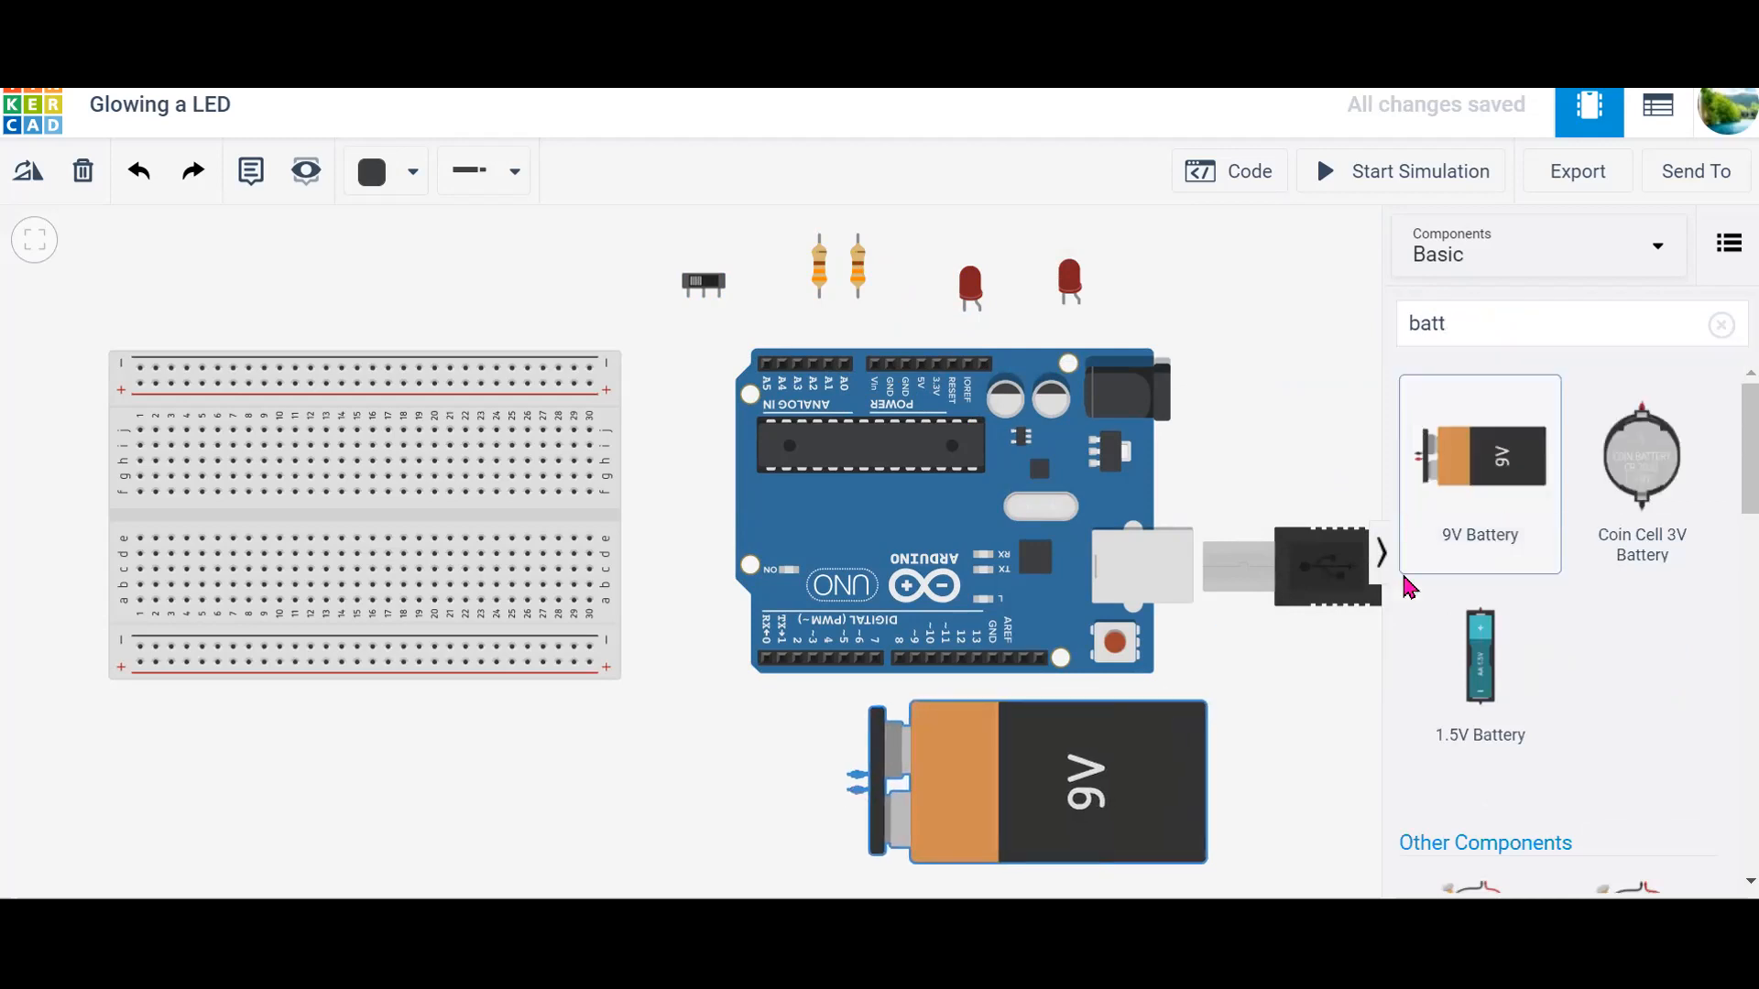
Step: Find components matching "5v" and place a 5V Regulator [LM7805] above the breadboard's right end
left_click(1539, 318)
key("BackSpace")
key("BackSpace")
key("BackSpace")
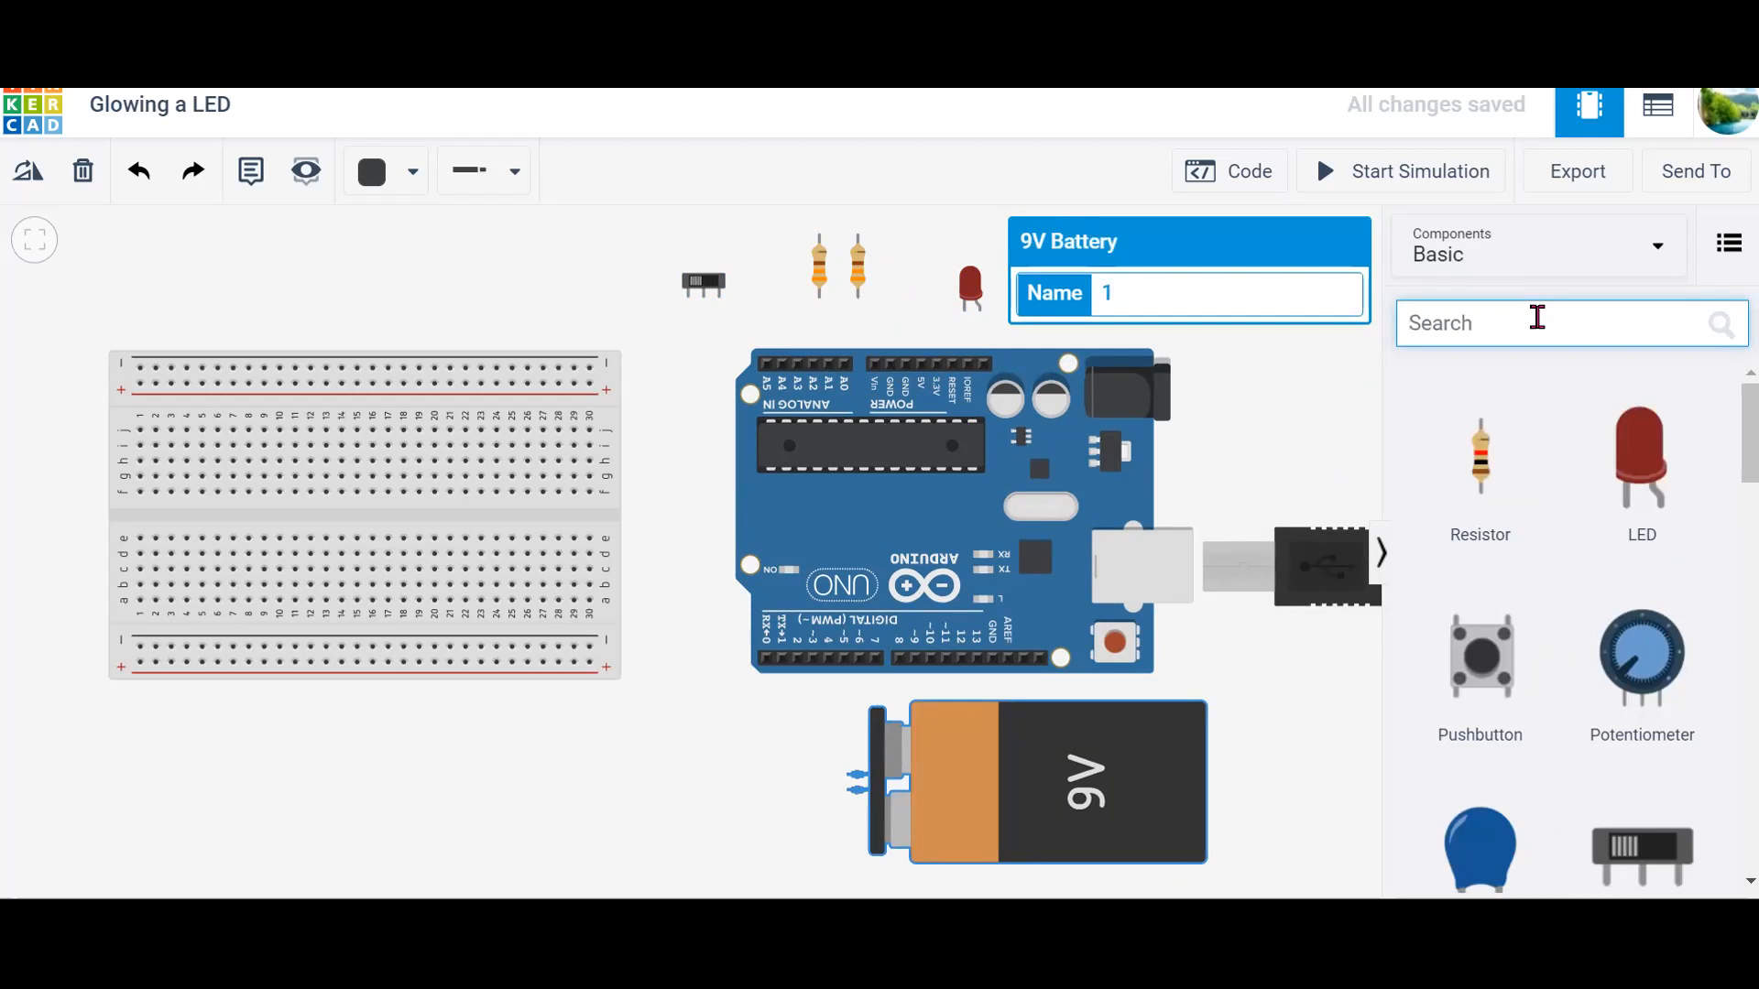
type("5v")
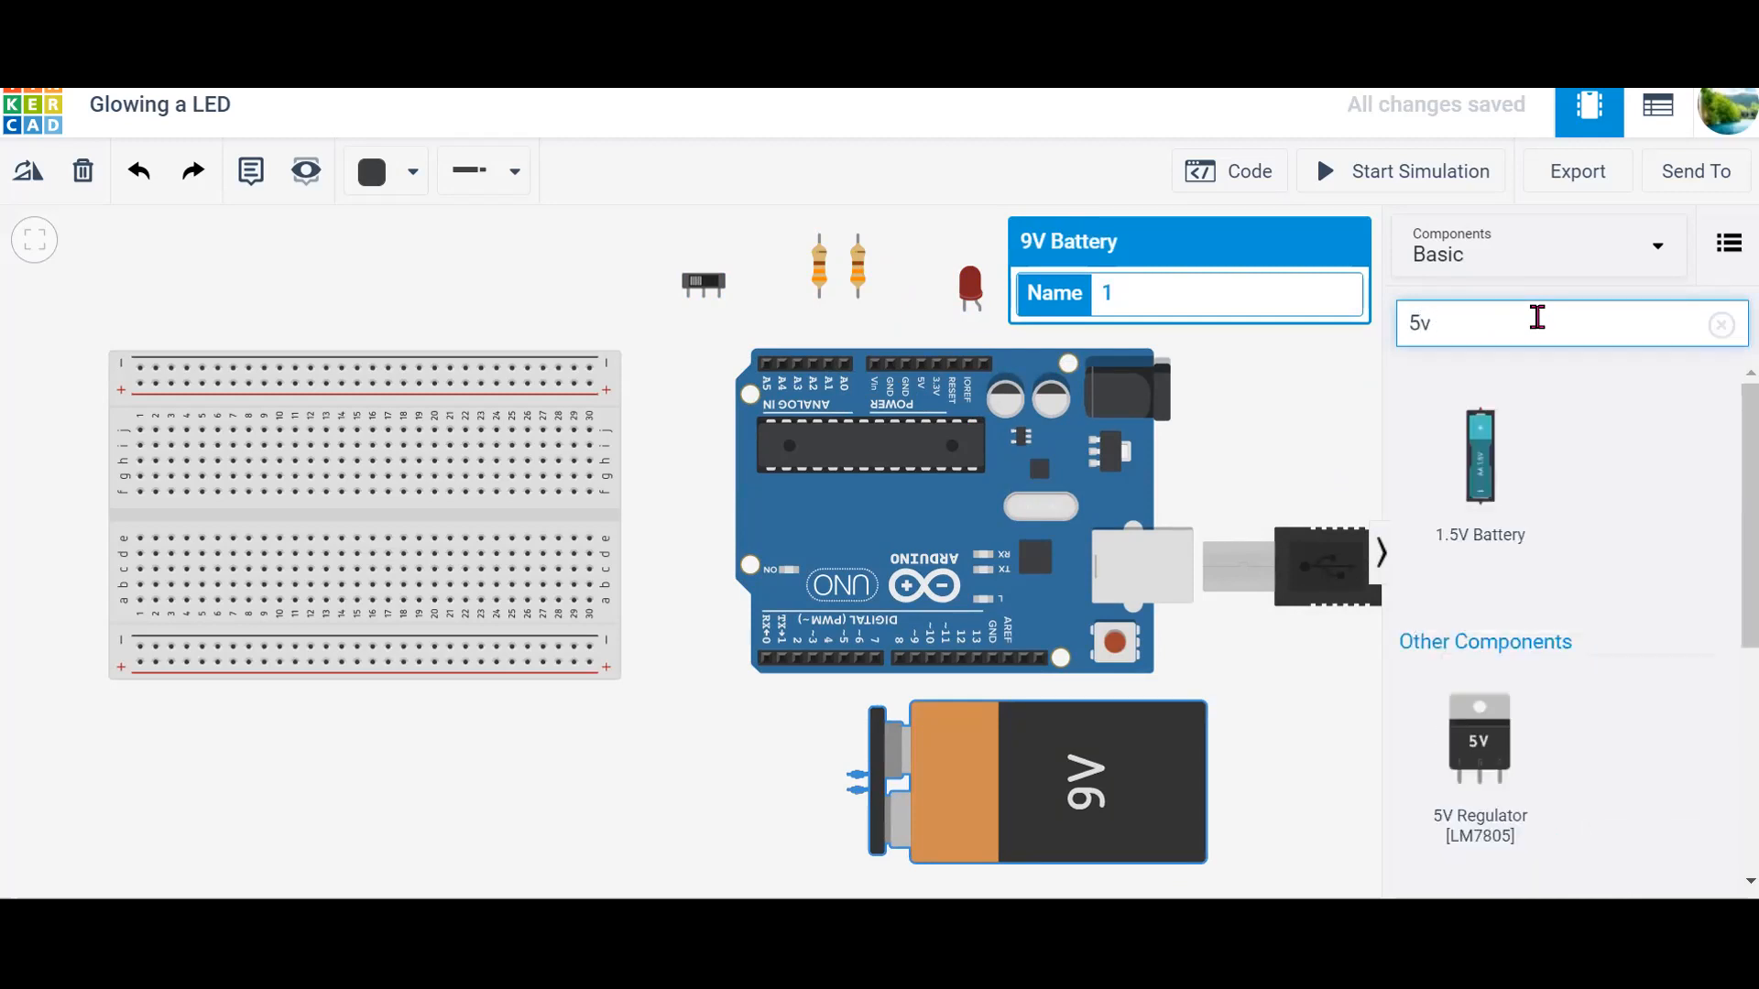
left_click_drag(1491, 769, 568, 284)
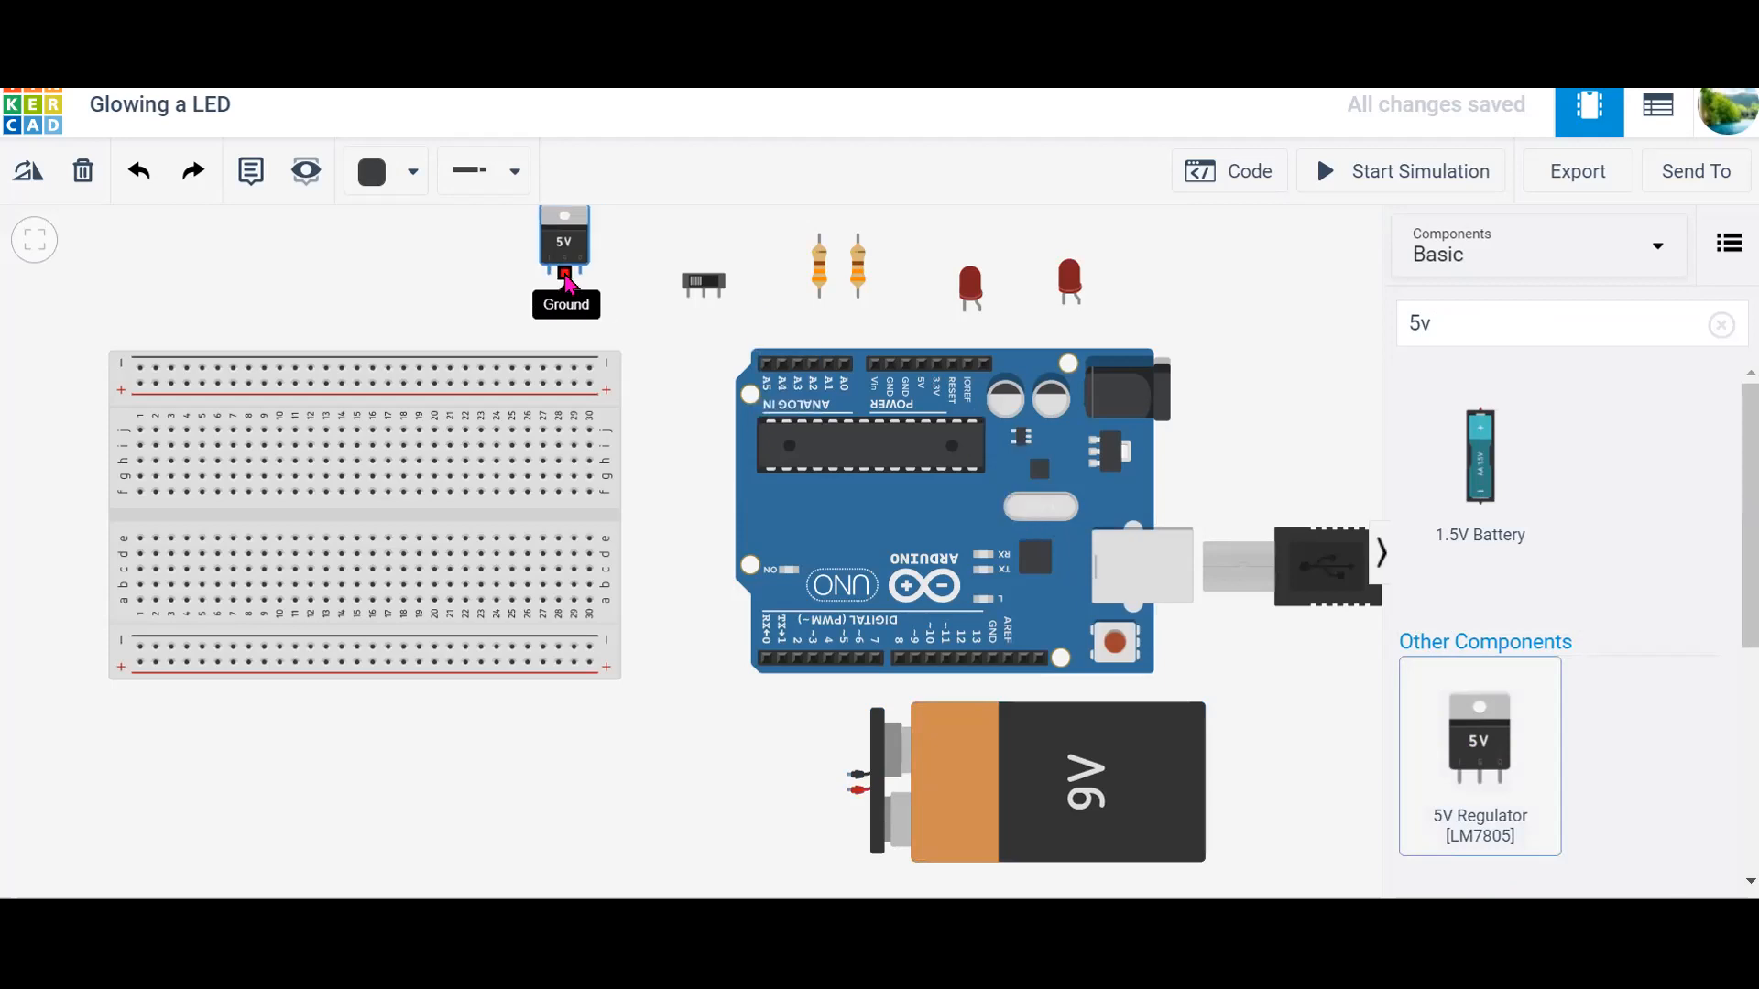
Step: Wire the lower positive rail to the upper negative rail around the breadboard's left edge and color the wire red
left_click(140, 663)
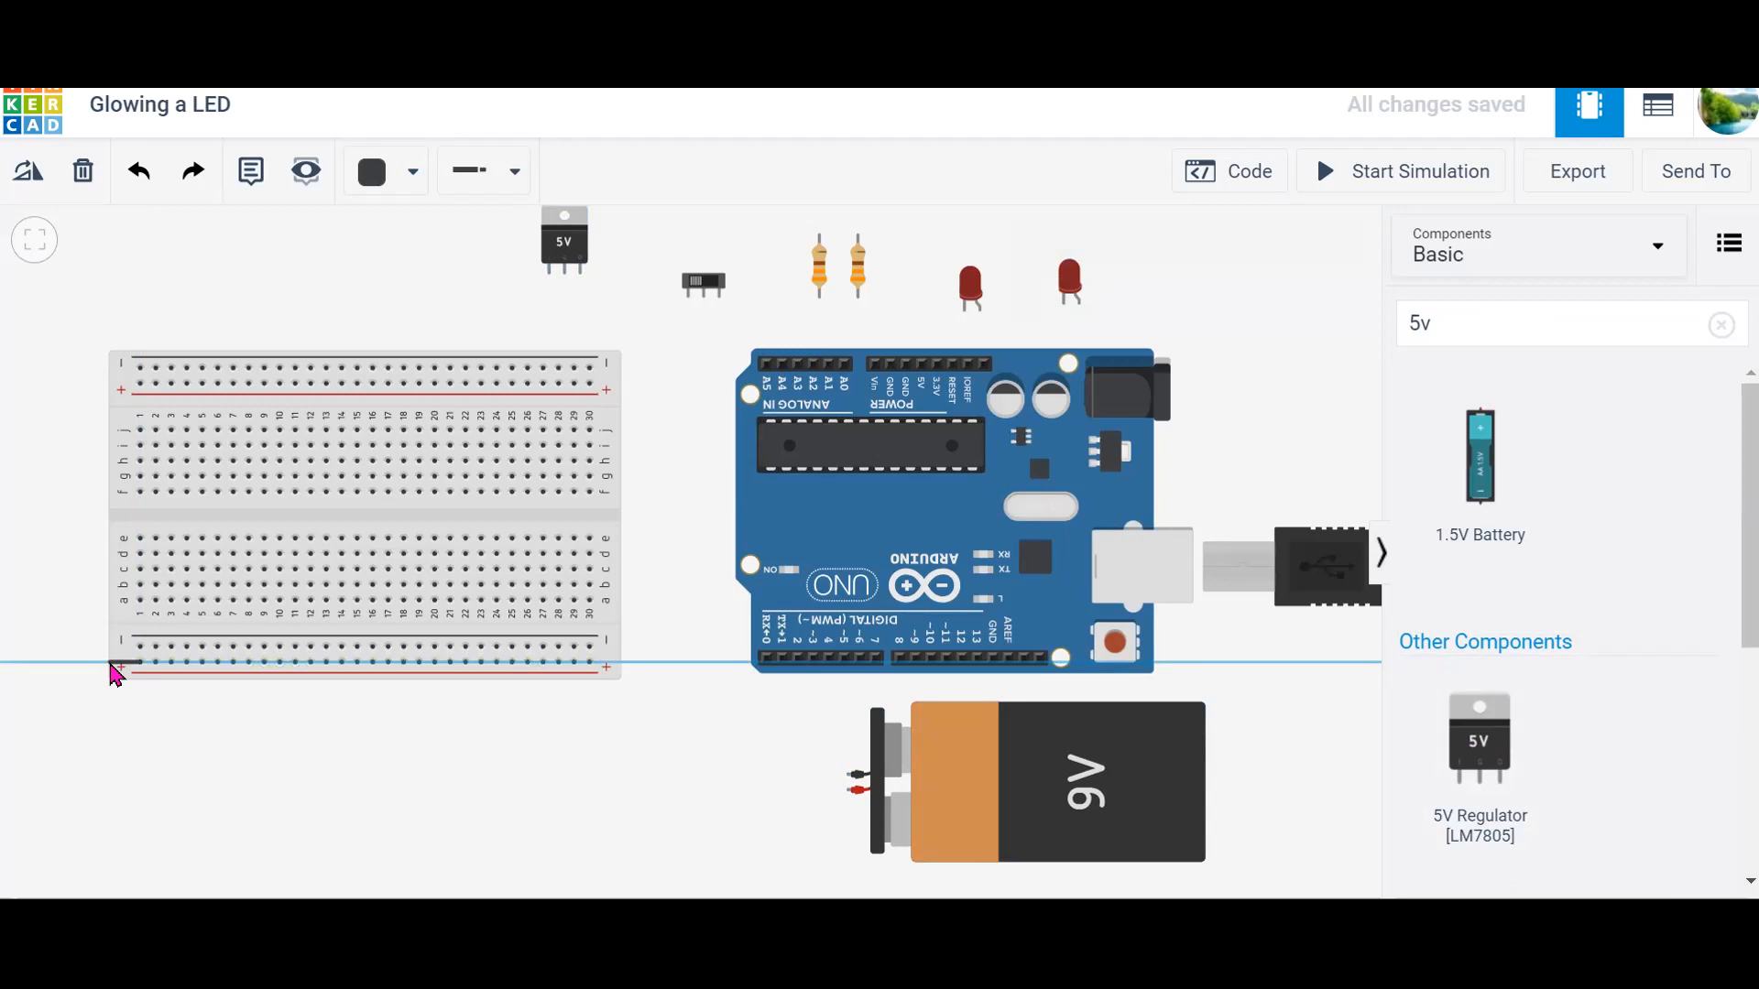
left_click(111, 664)
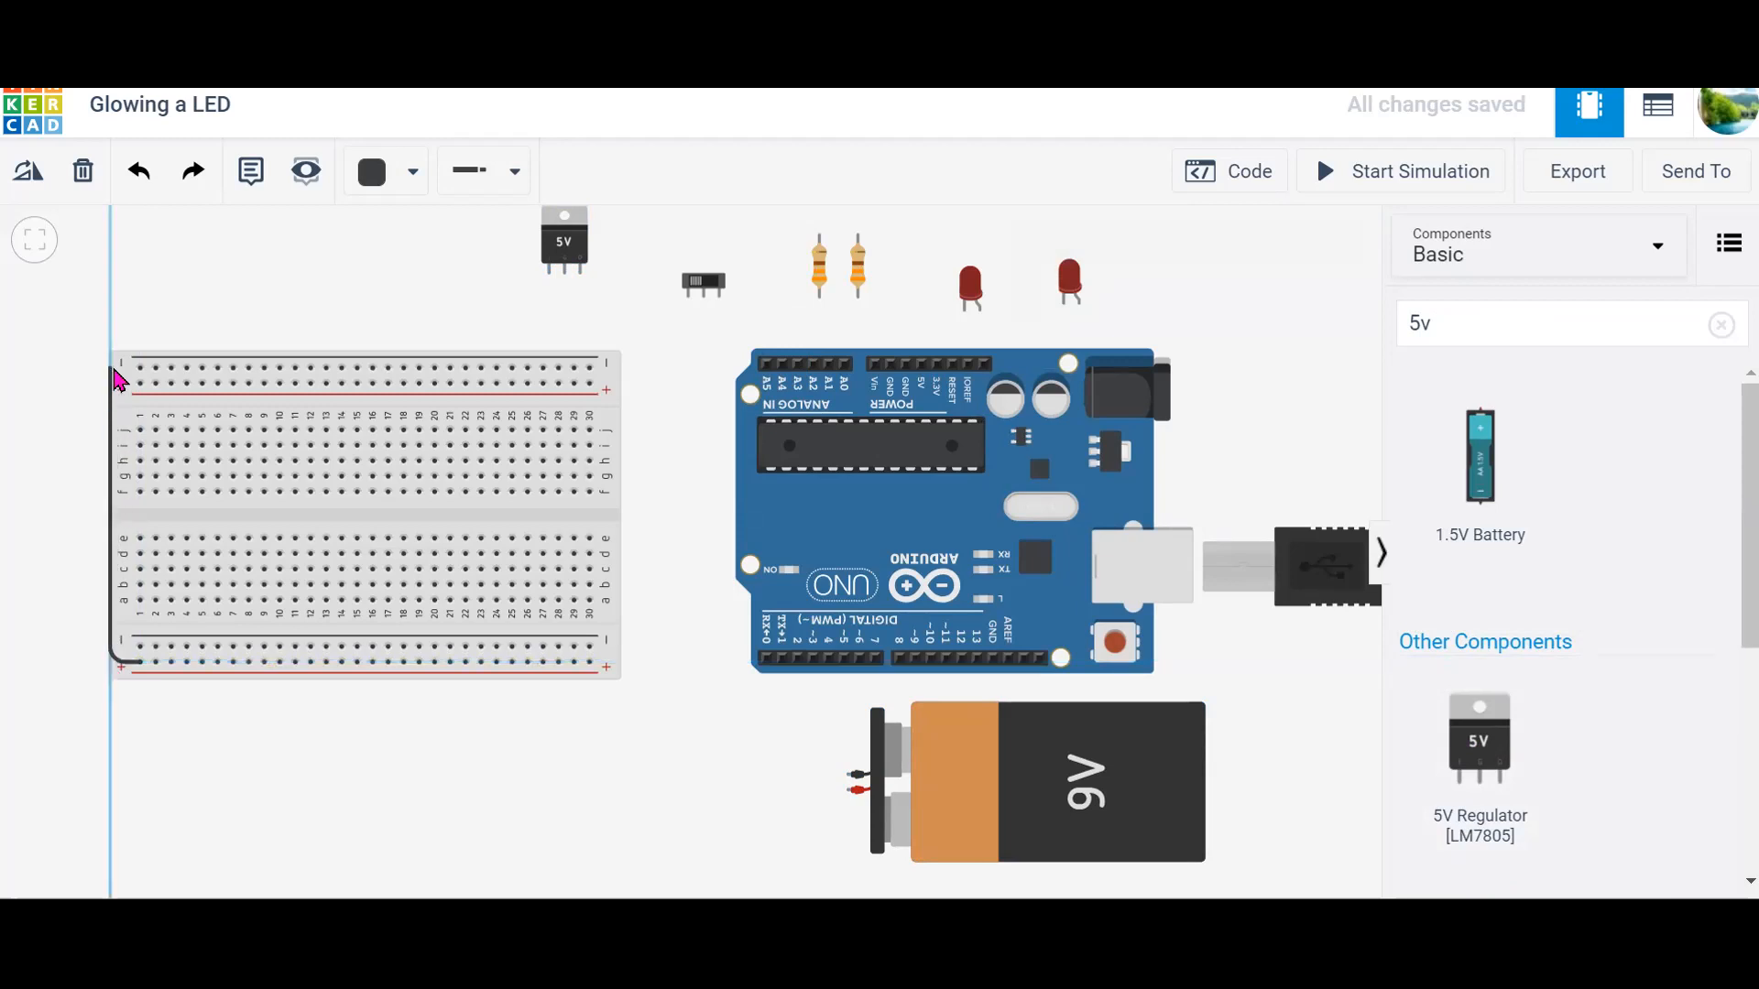
left_click(112, 367)
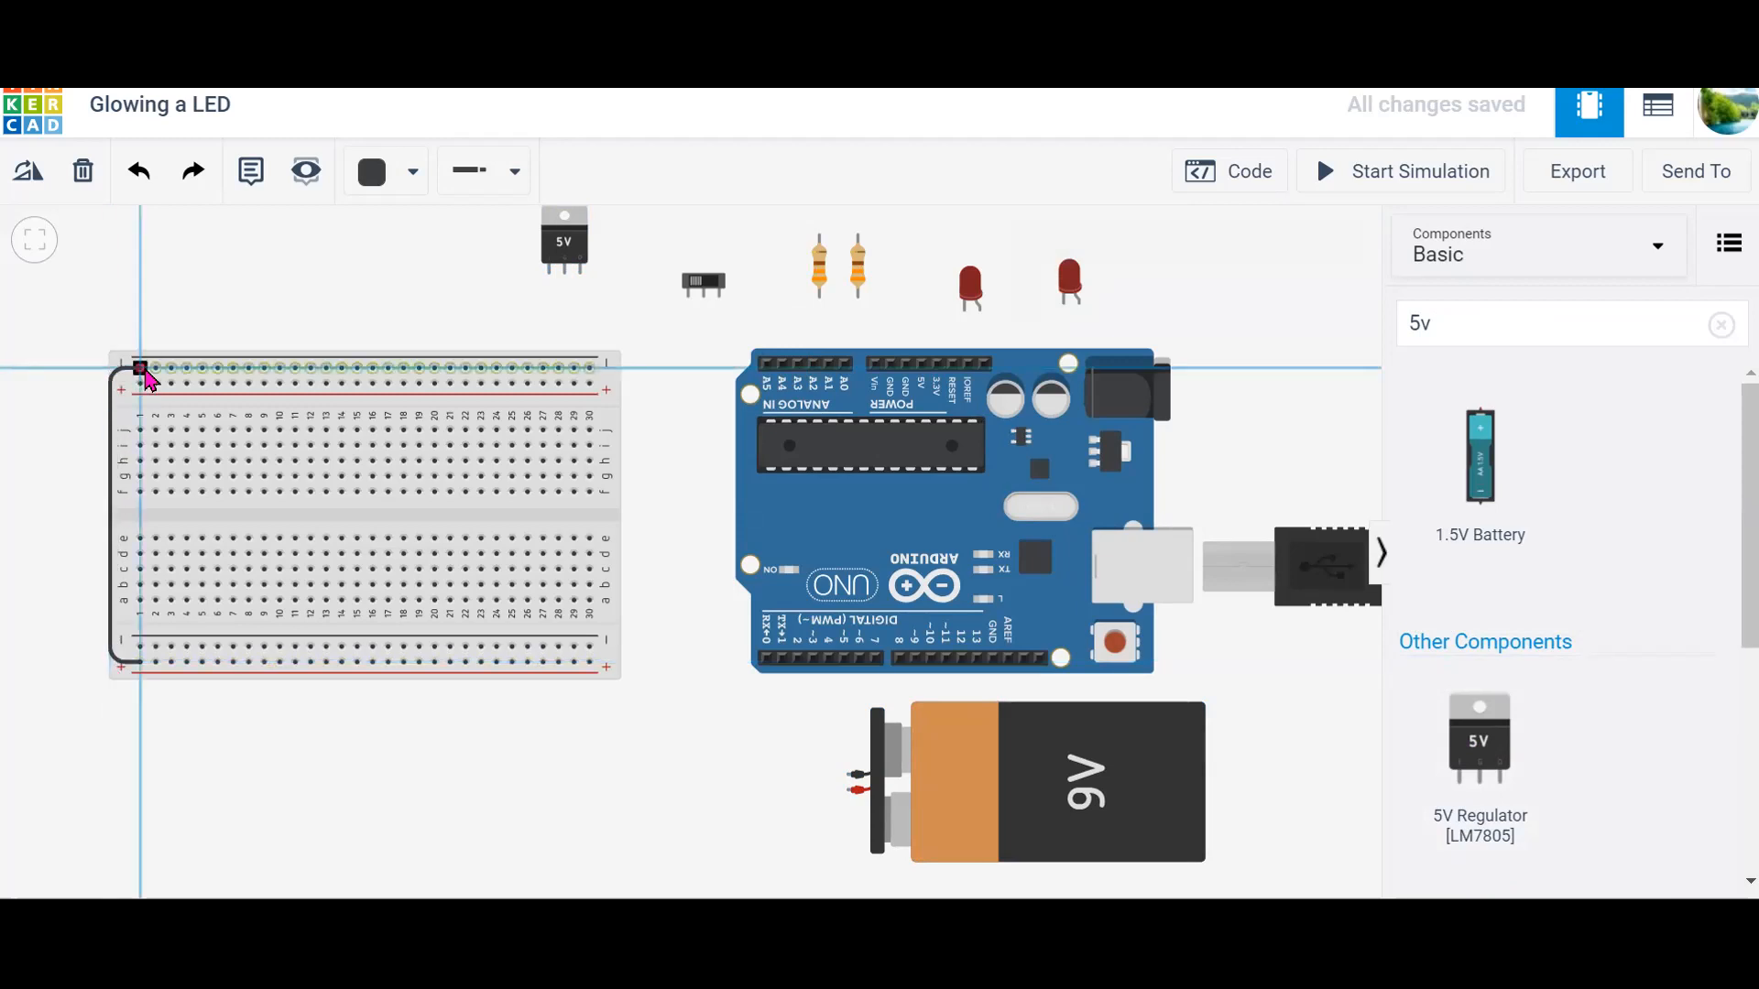
left_click(141, 368)
left_click(412, 172)
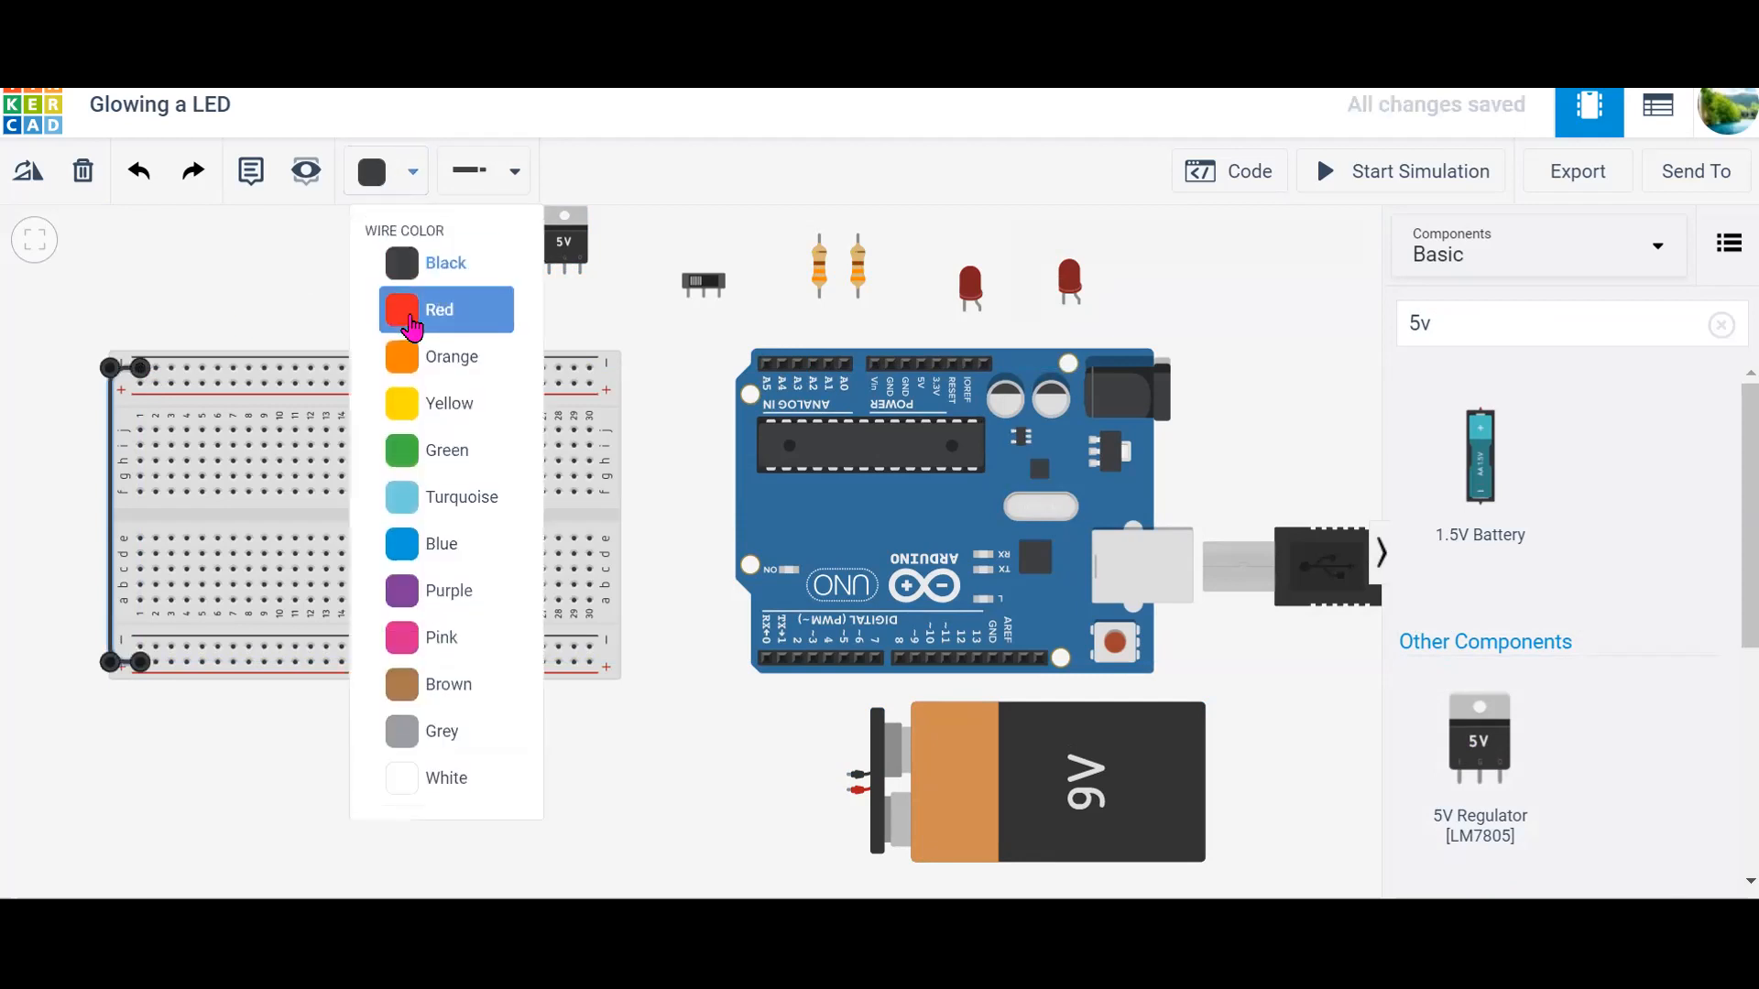
left_click(412, 316)
Step: Wire the lower negative rail to the upper positive rail along the breadboard's left edge and color the wire black
left_click(141, 648)
left_click(116, 652)
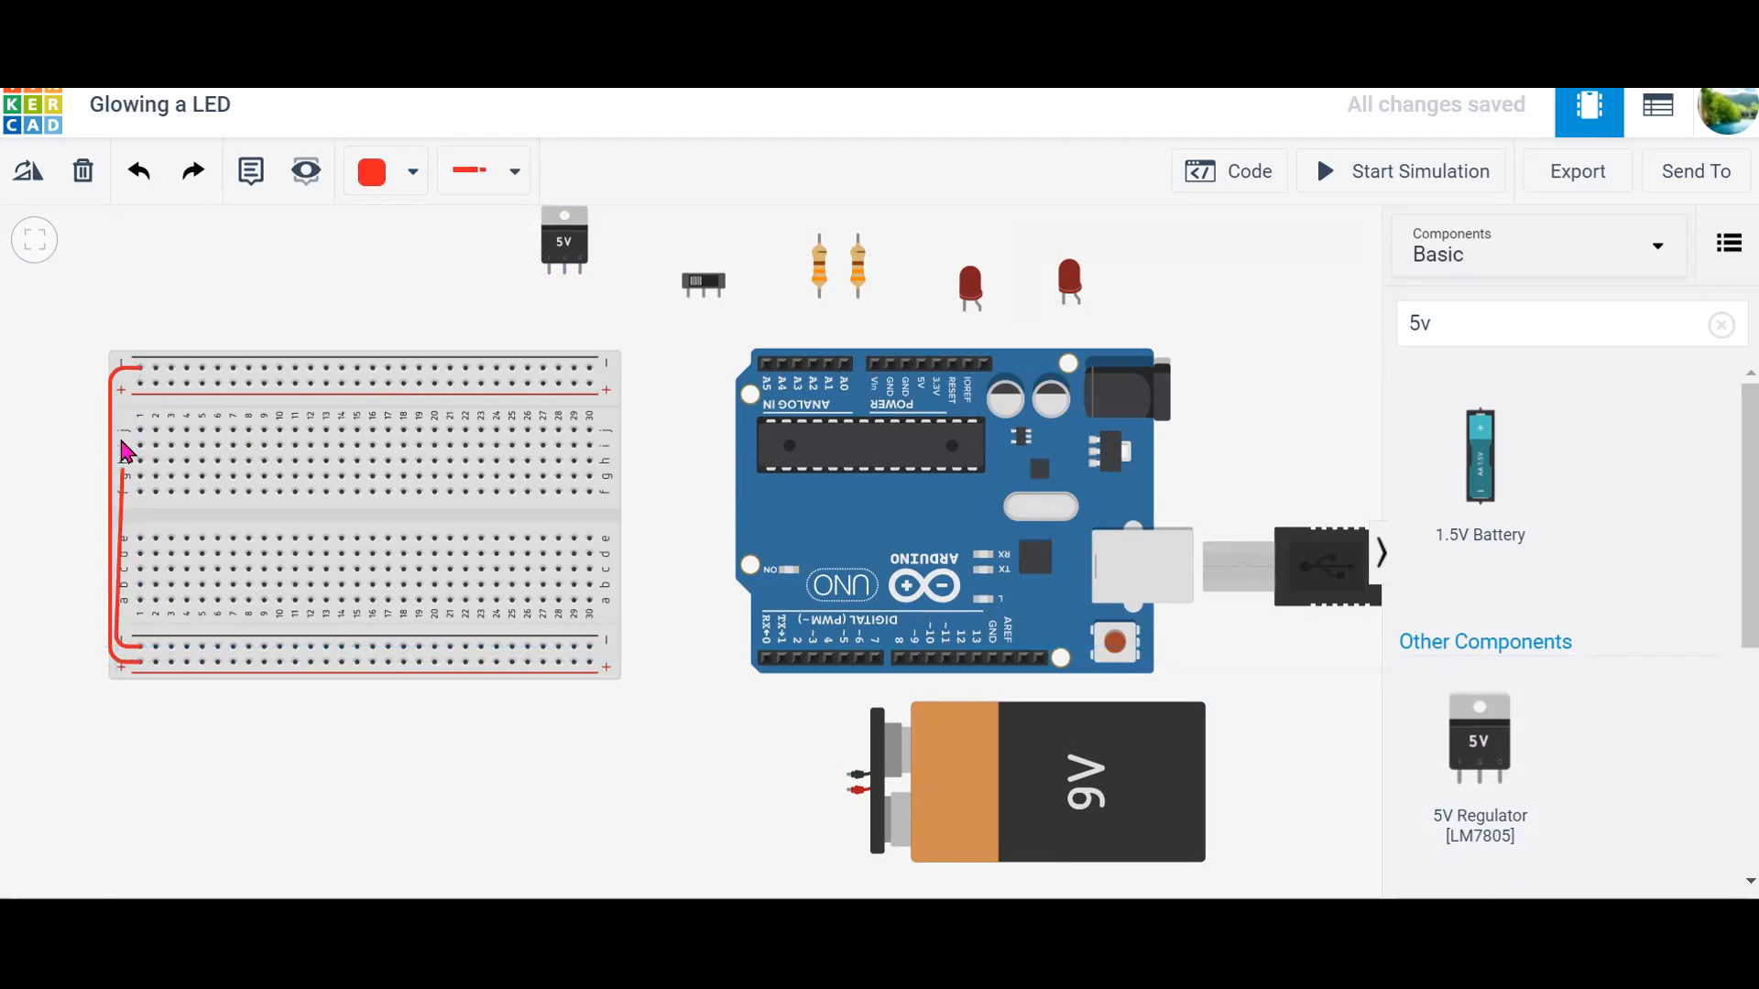
left_click(117, 385)
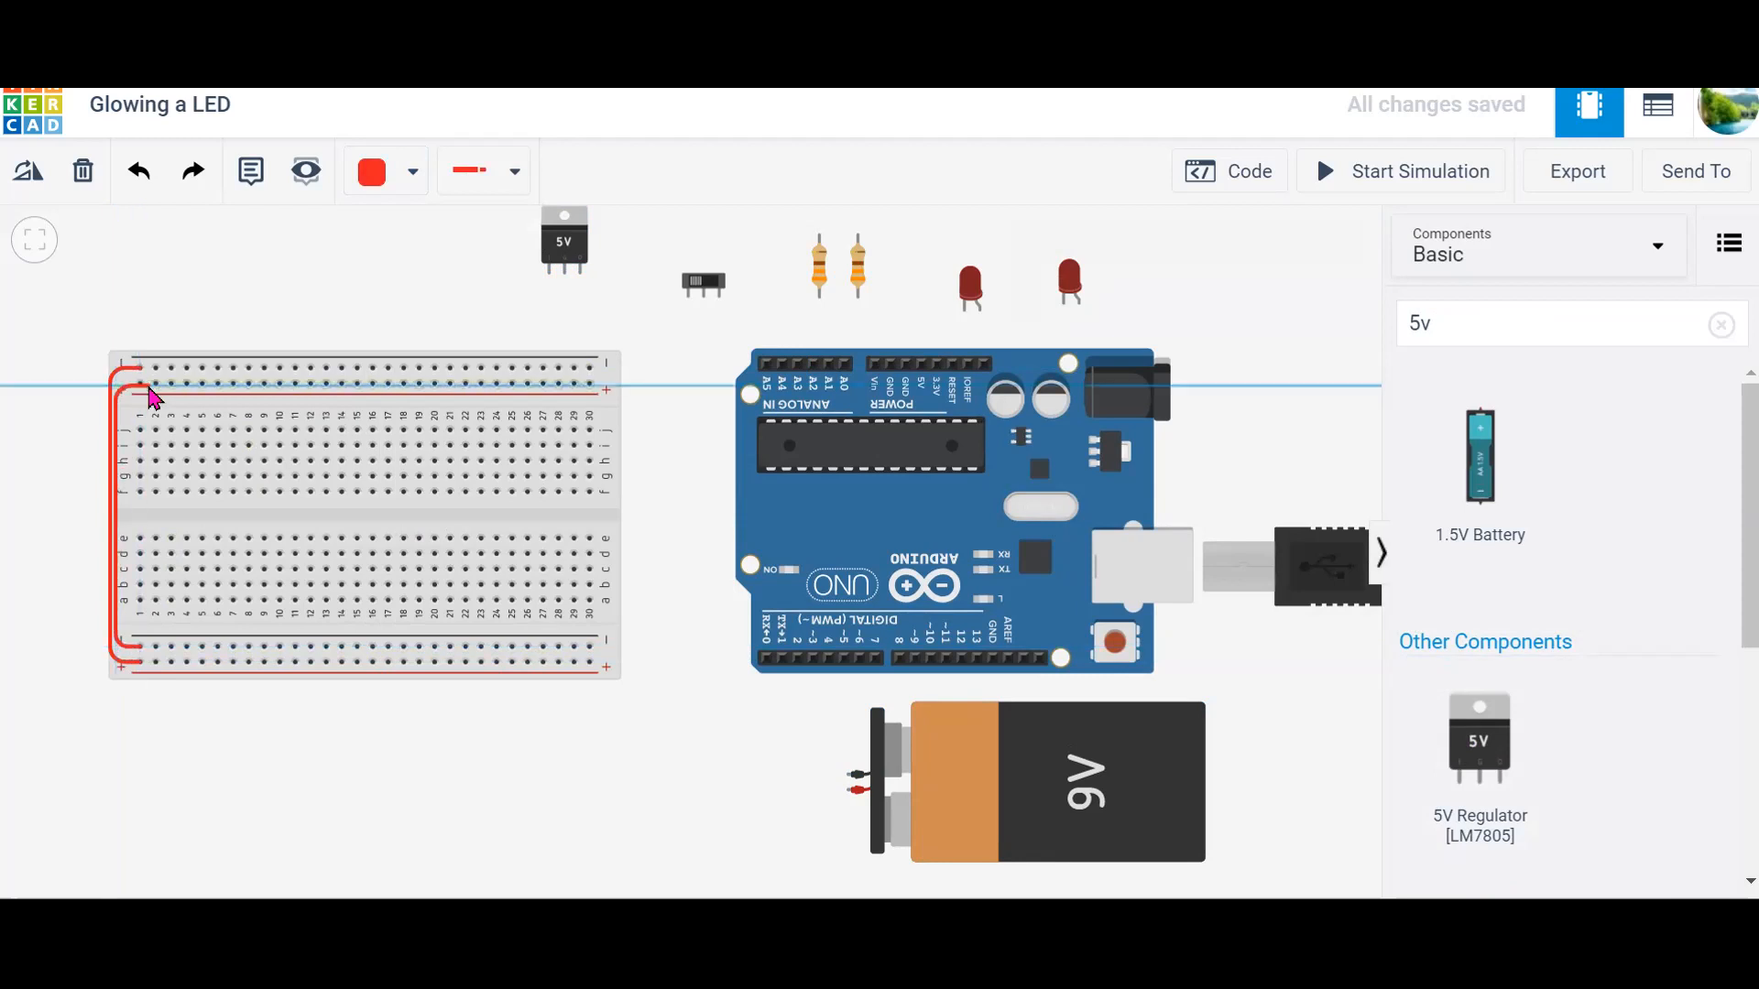
left_click(141, 384)
left_click(389, 201)
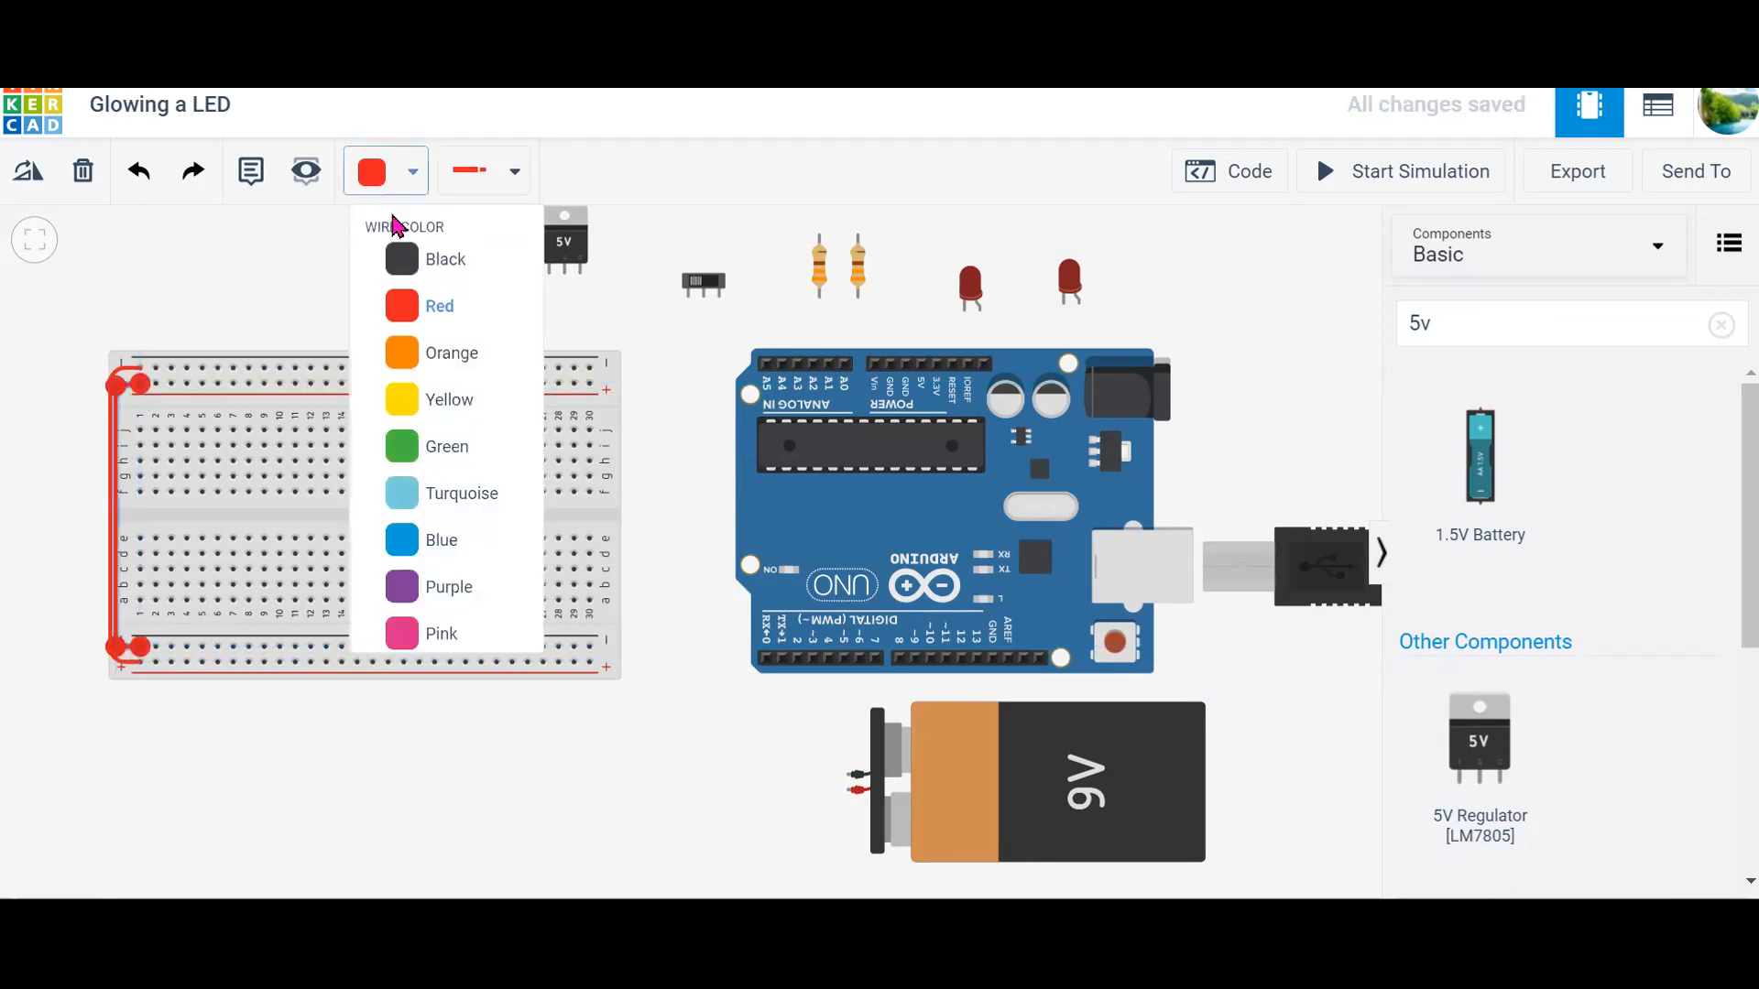
left_click(412, 265)
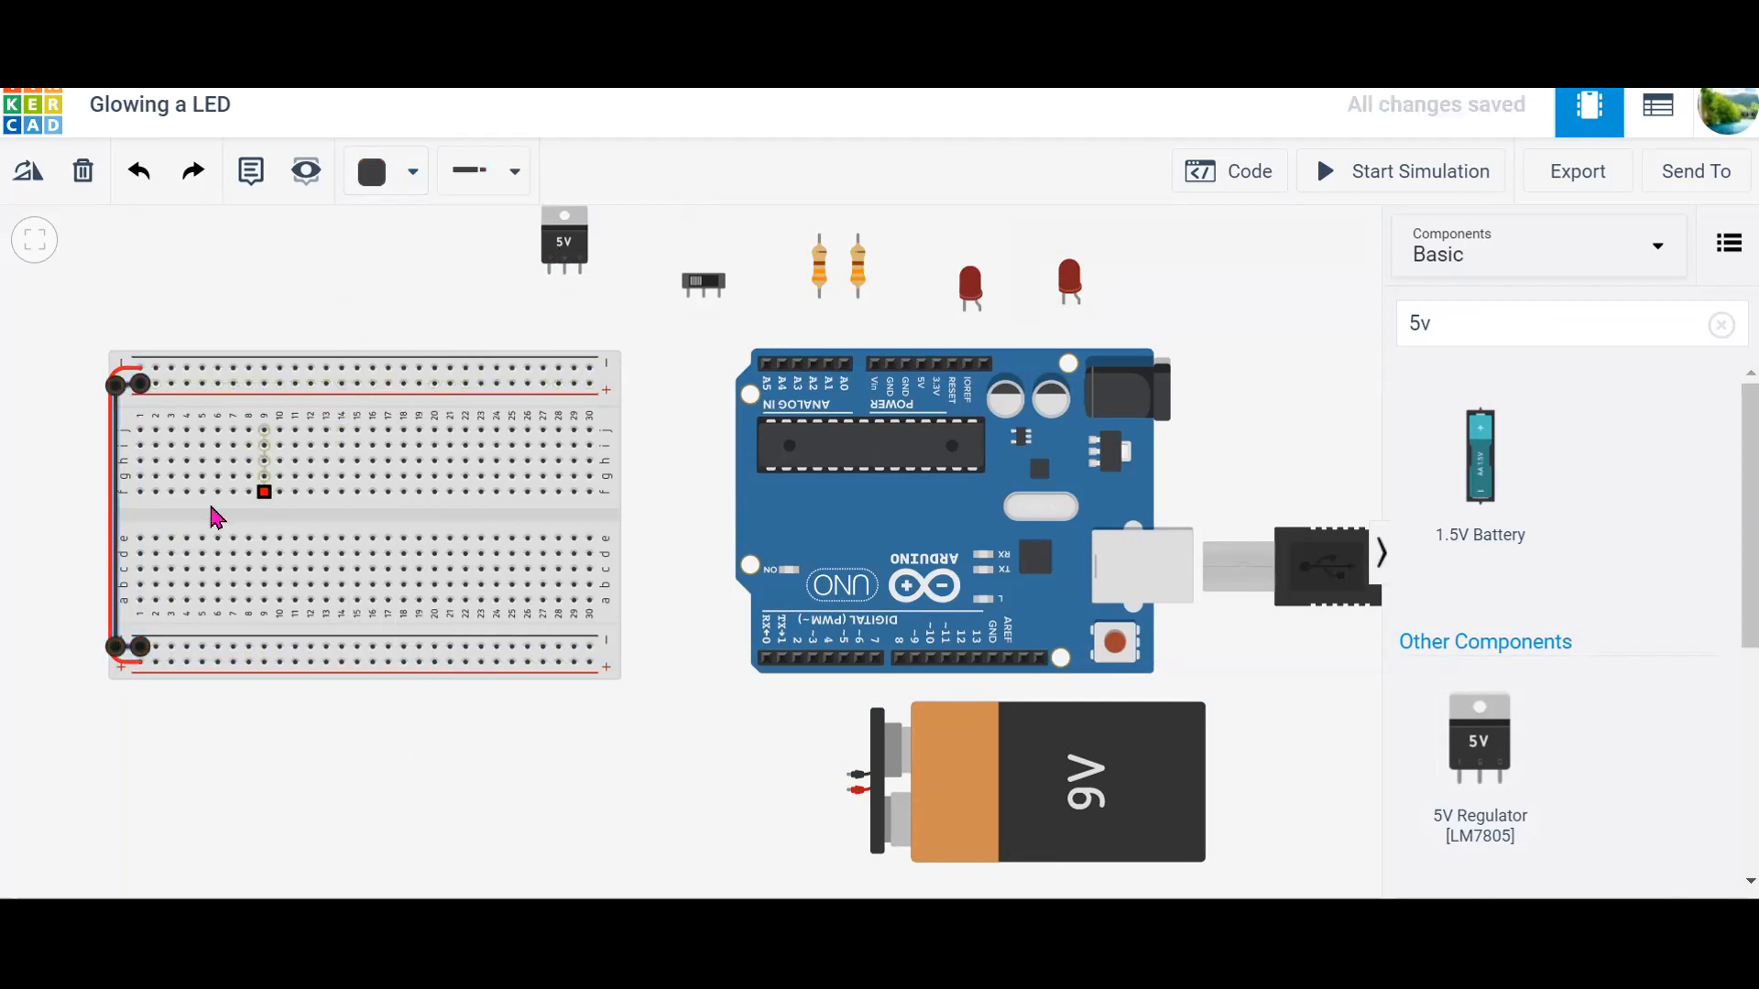
Step: Bridge the breadboard's center gap from row e to row h with a black wire in column 5 and a red one in column 4
left_click(202, 540)
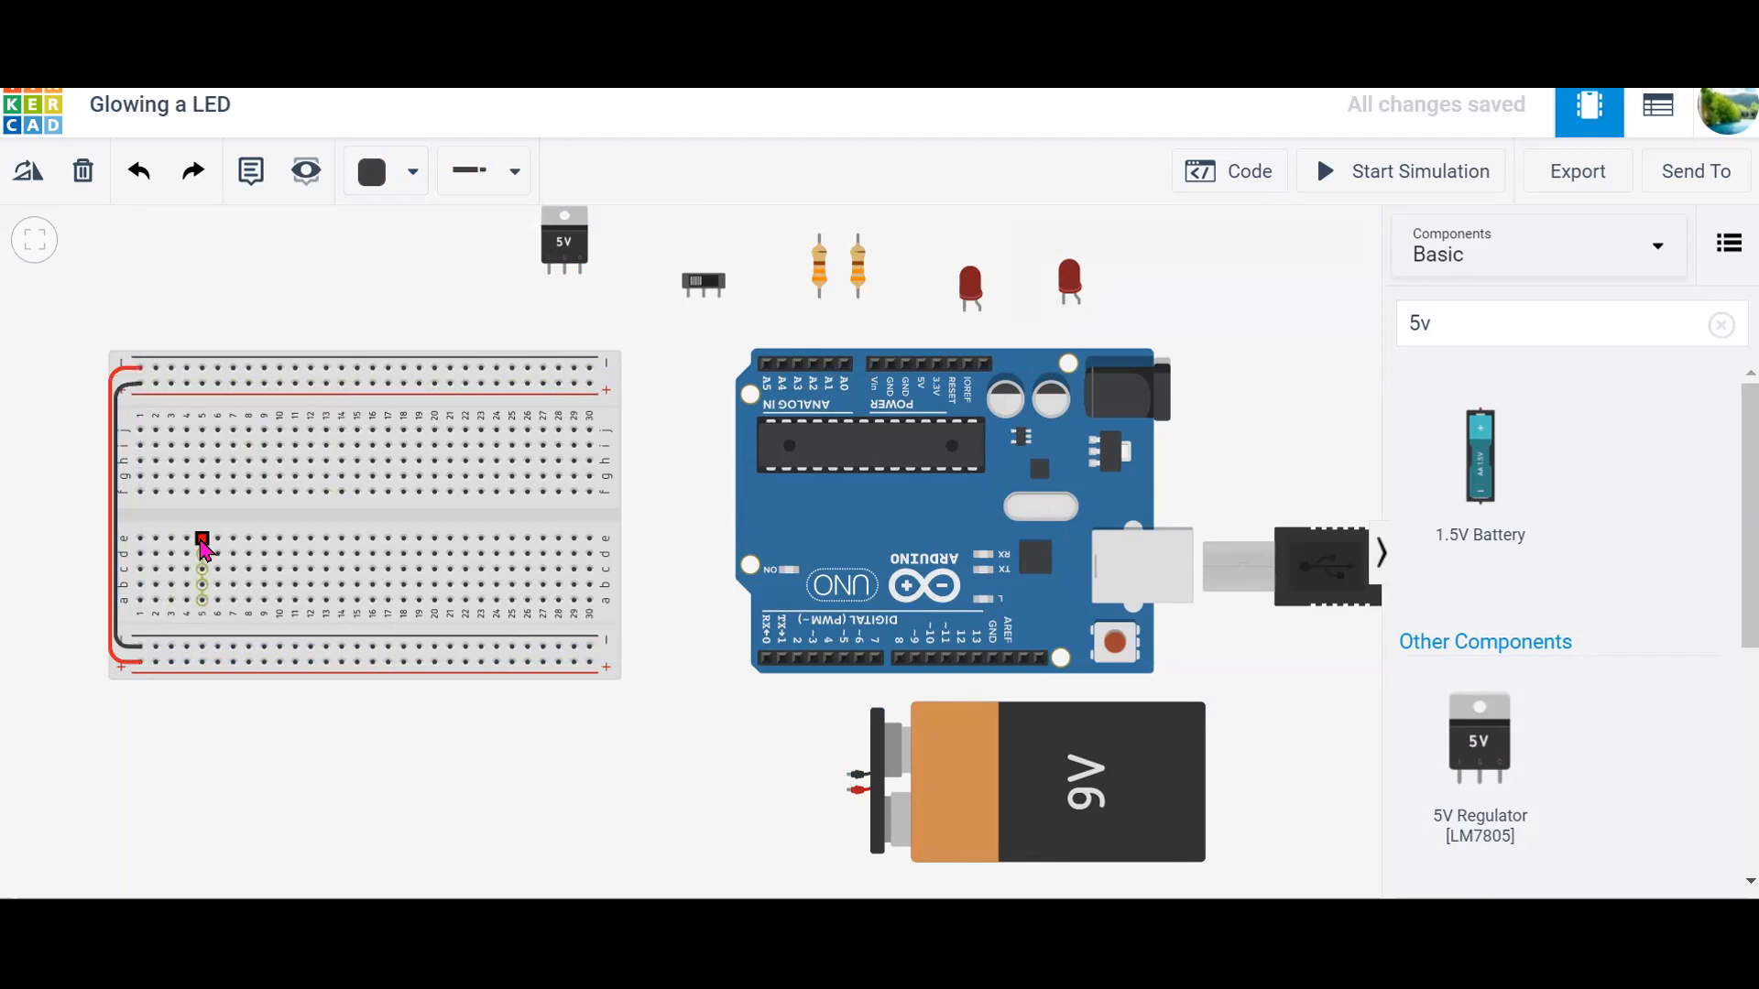
left_click(203, 463)
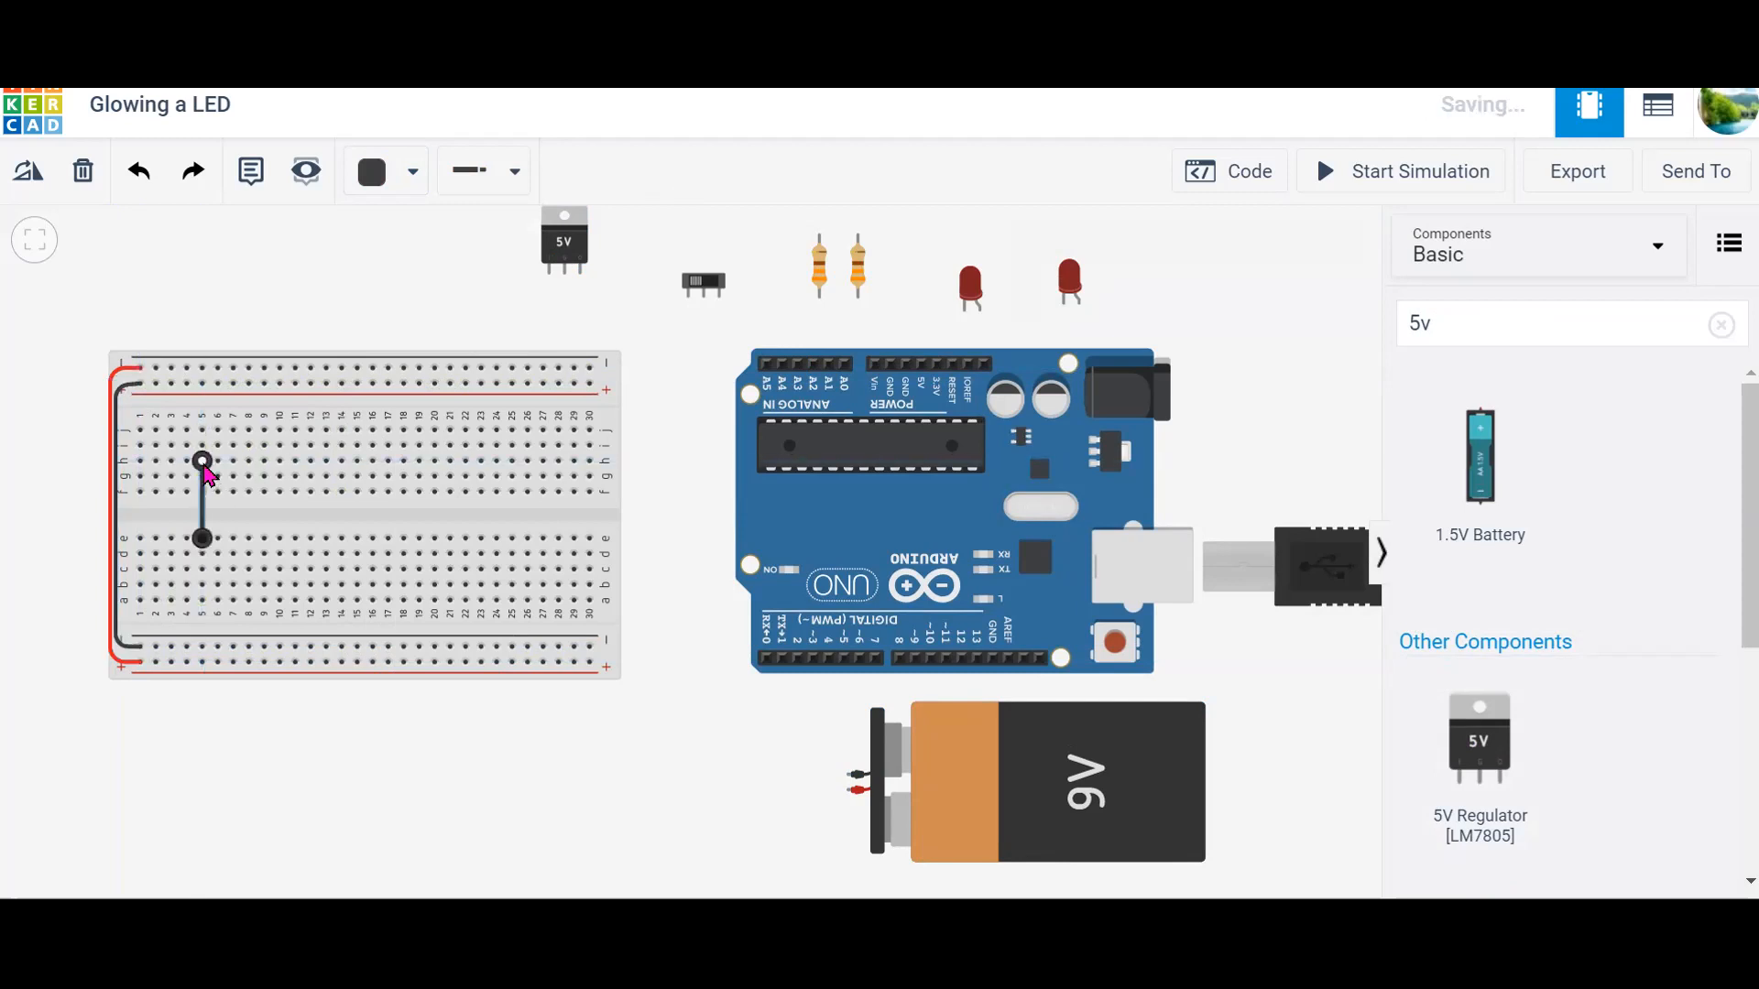
left_click(186, 540)
left_click(187, 463)
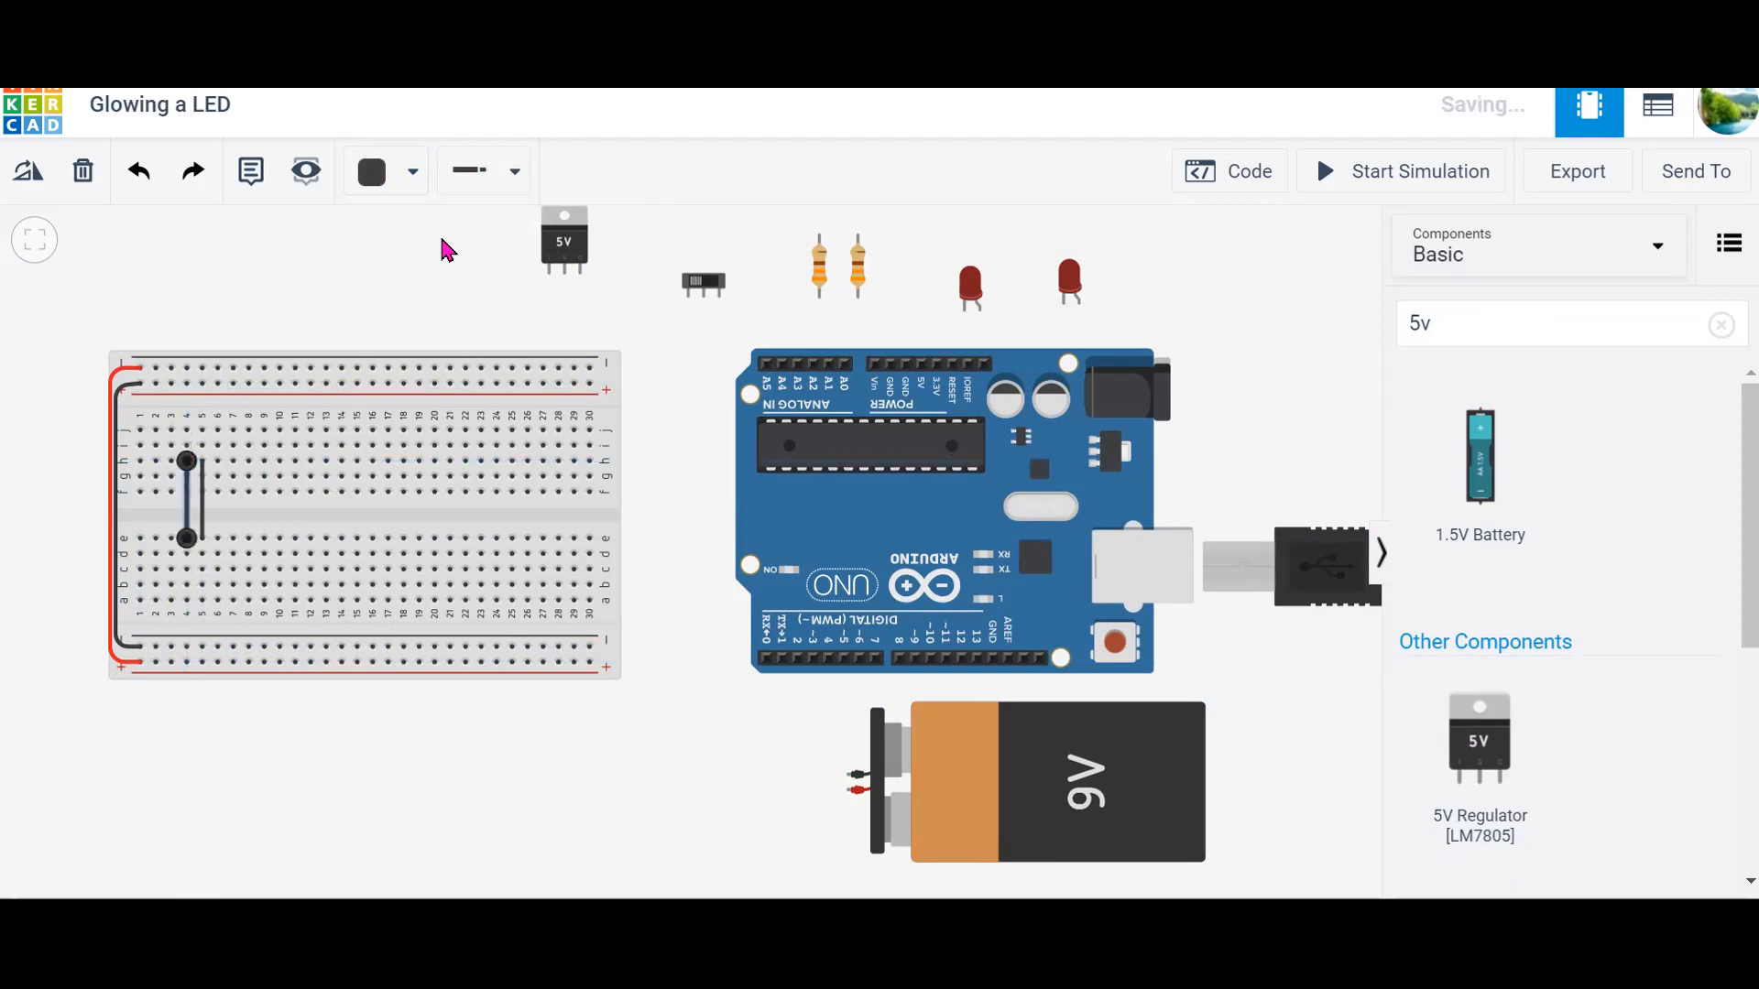
left_click(392, 183)
left_click(410, 325)
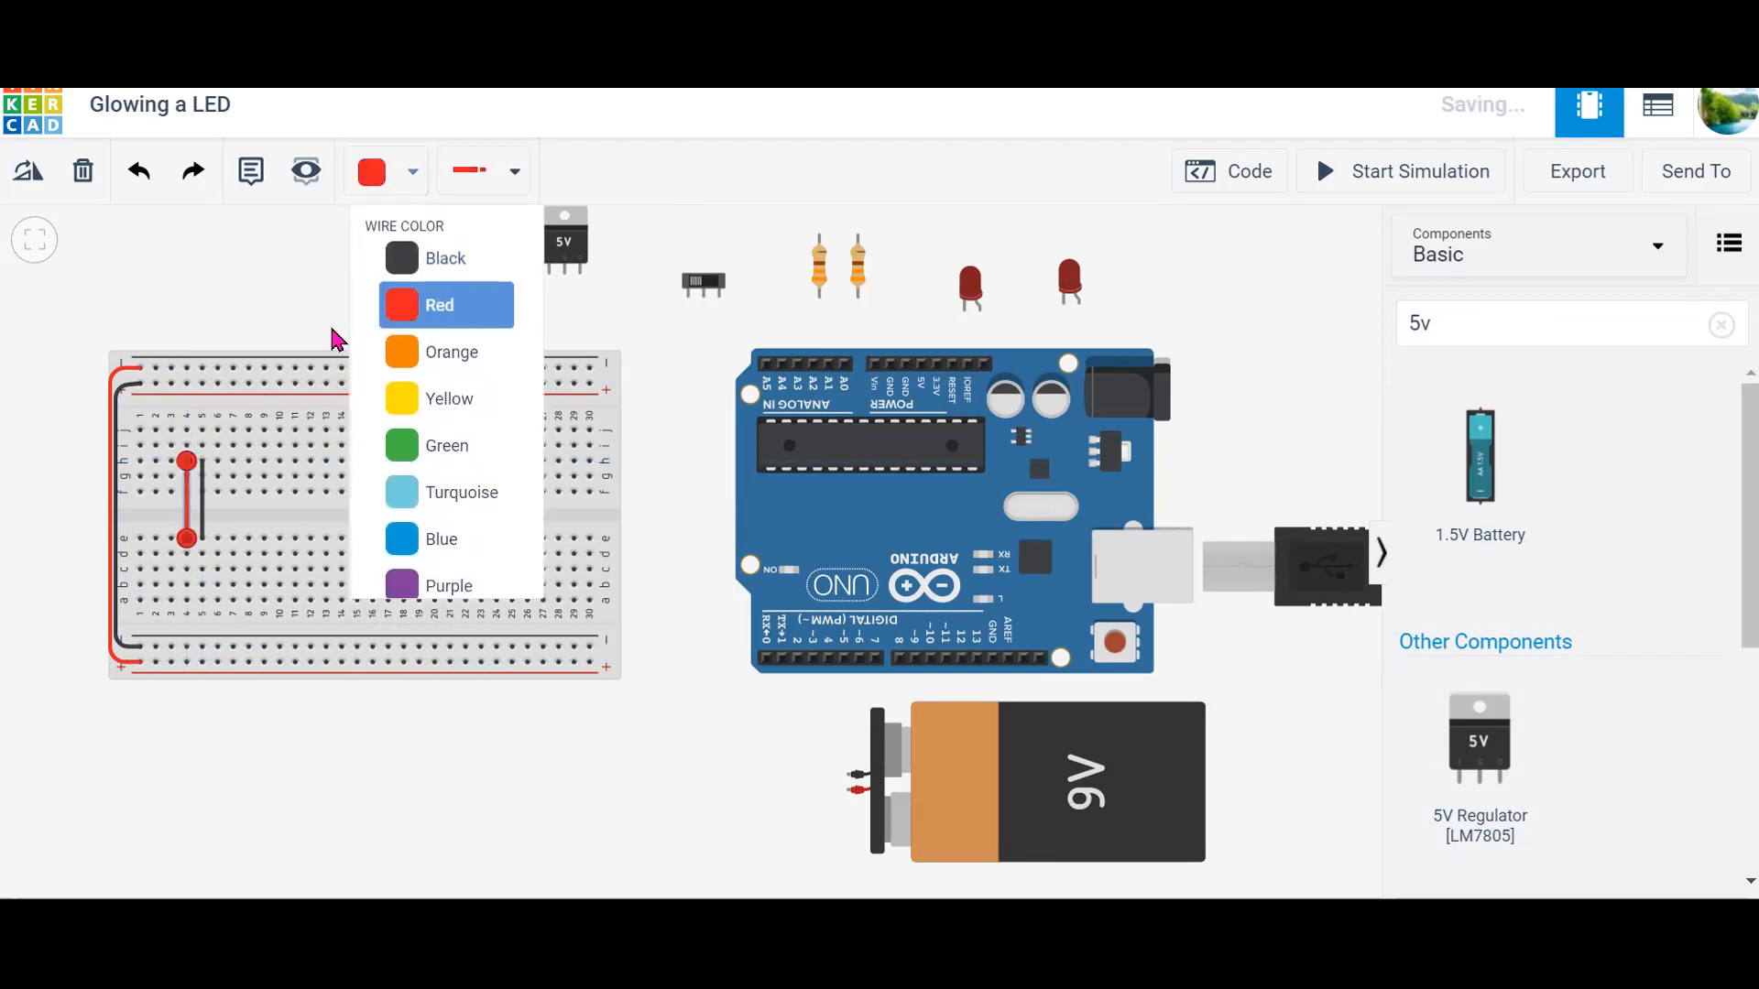
Step: Run black wires from j5 to the upper positive rail and from j6 to the upper negative rail
left_click(203, 430)
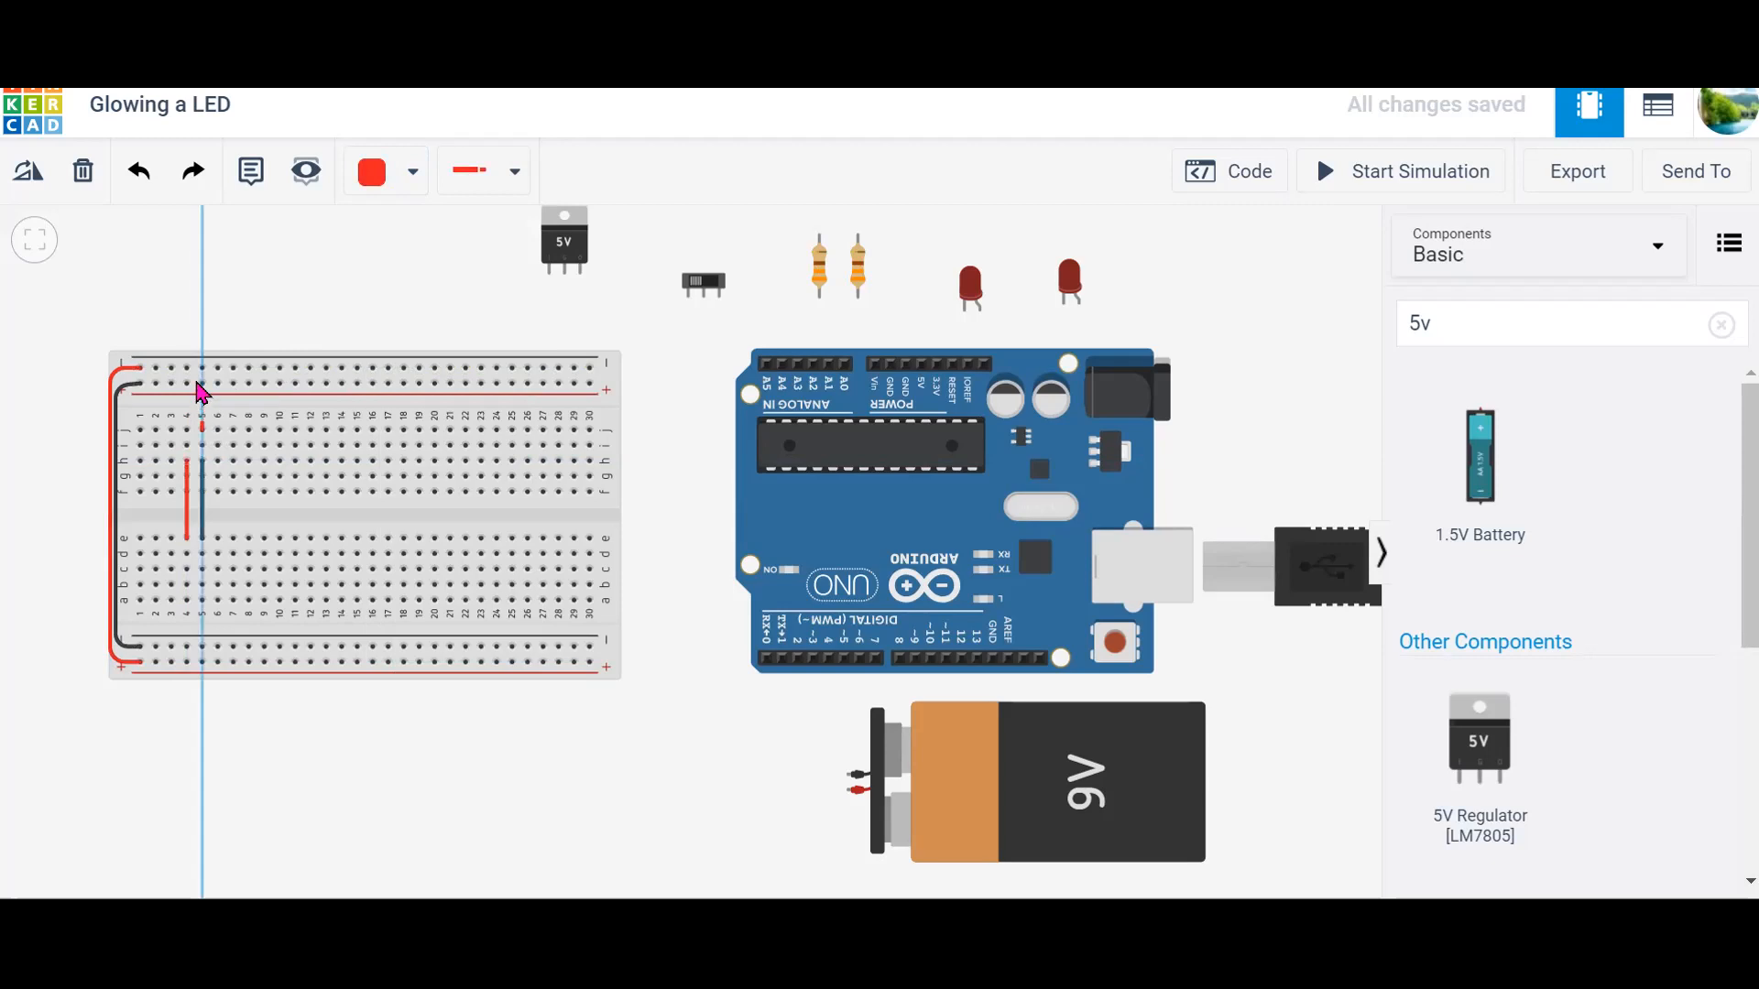
left_click(202, 383)
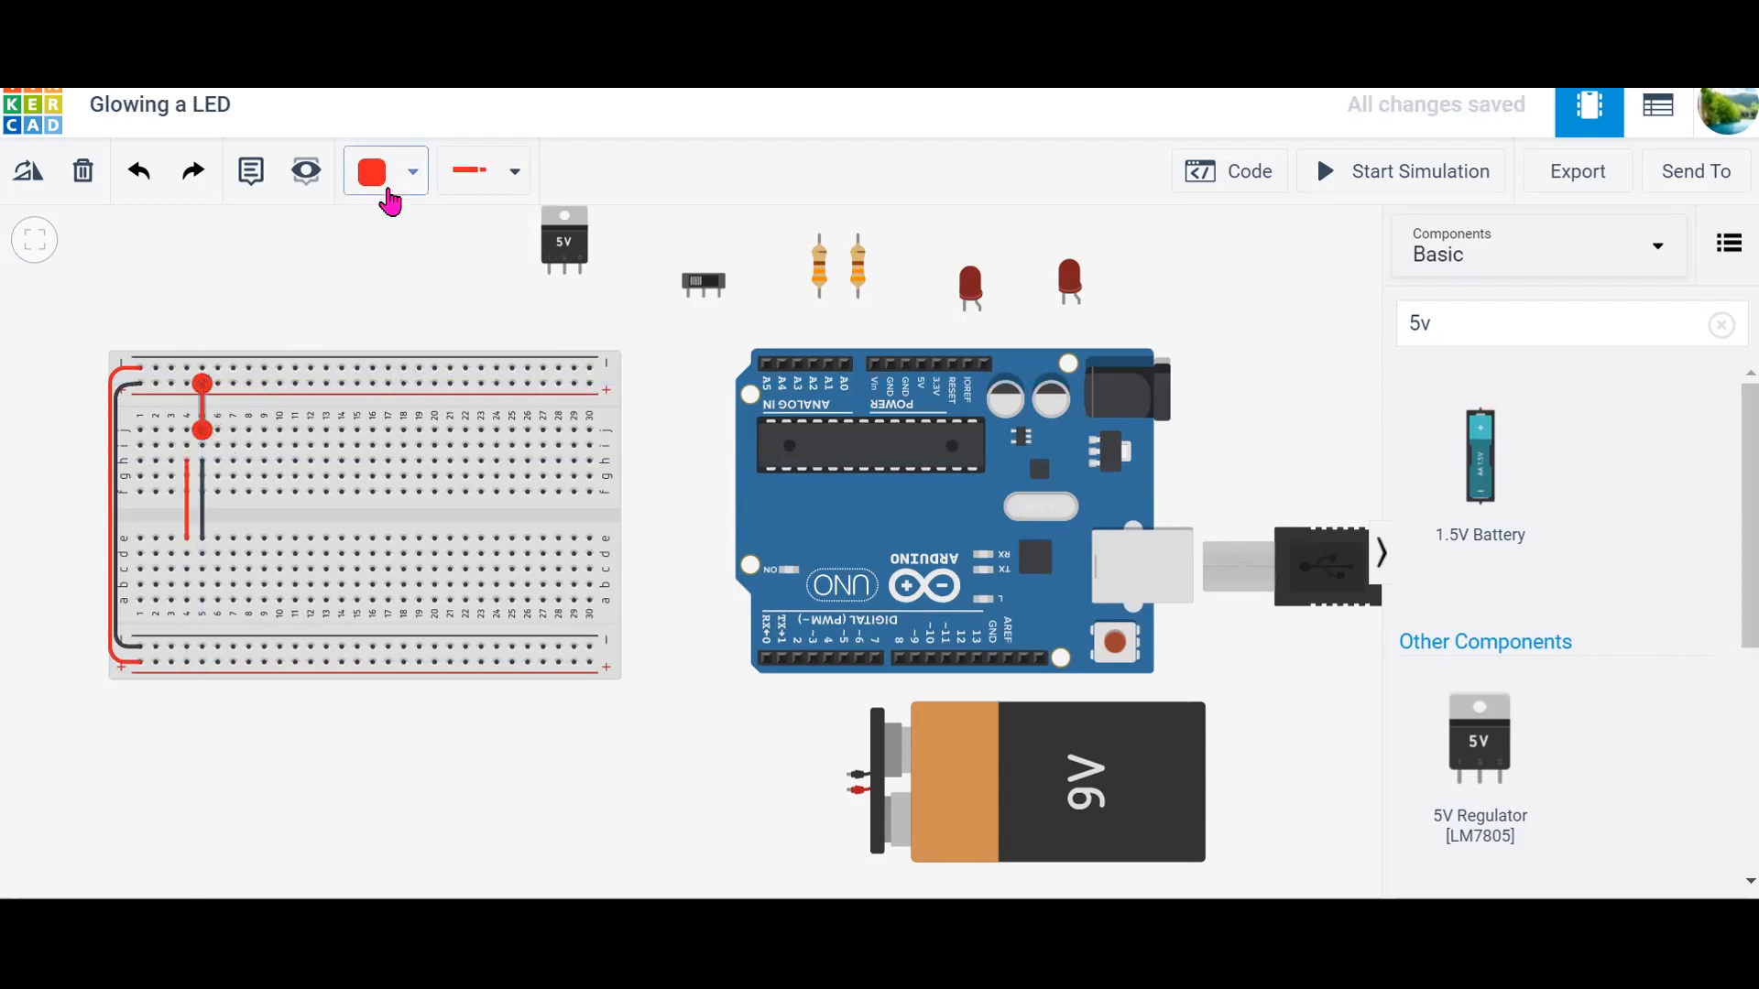
left_click(384, 189)
left_click(410, 280)
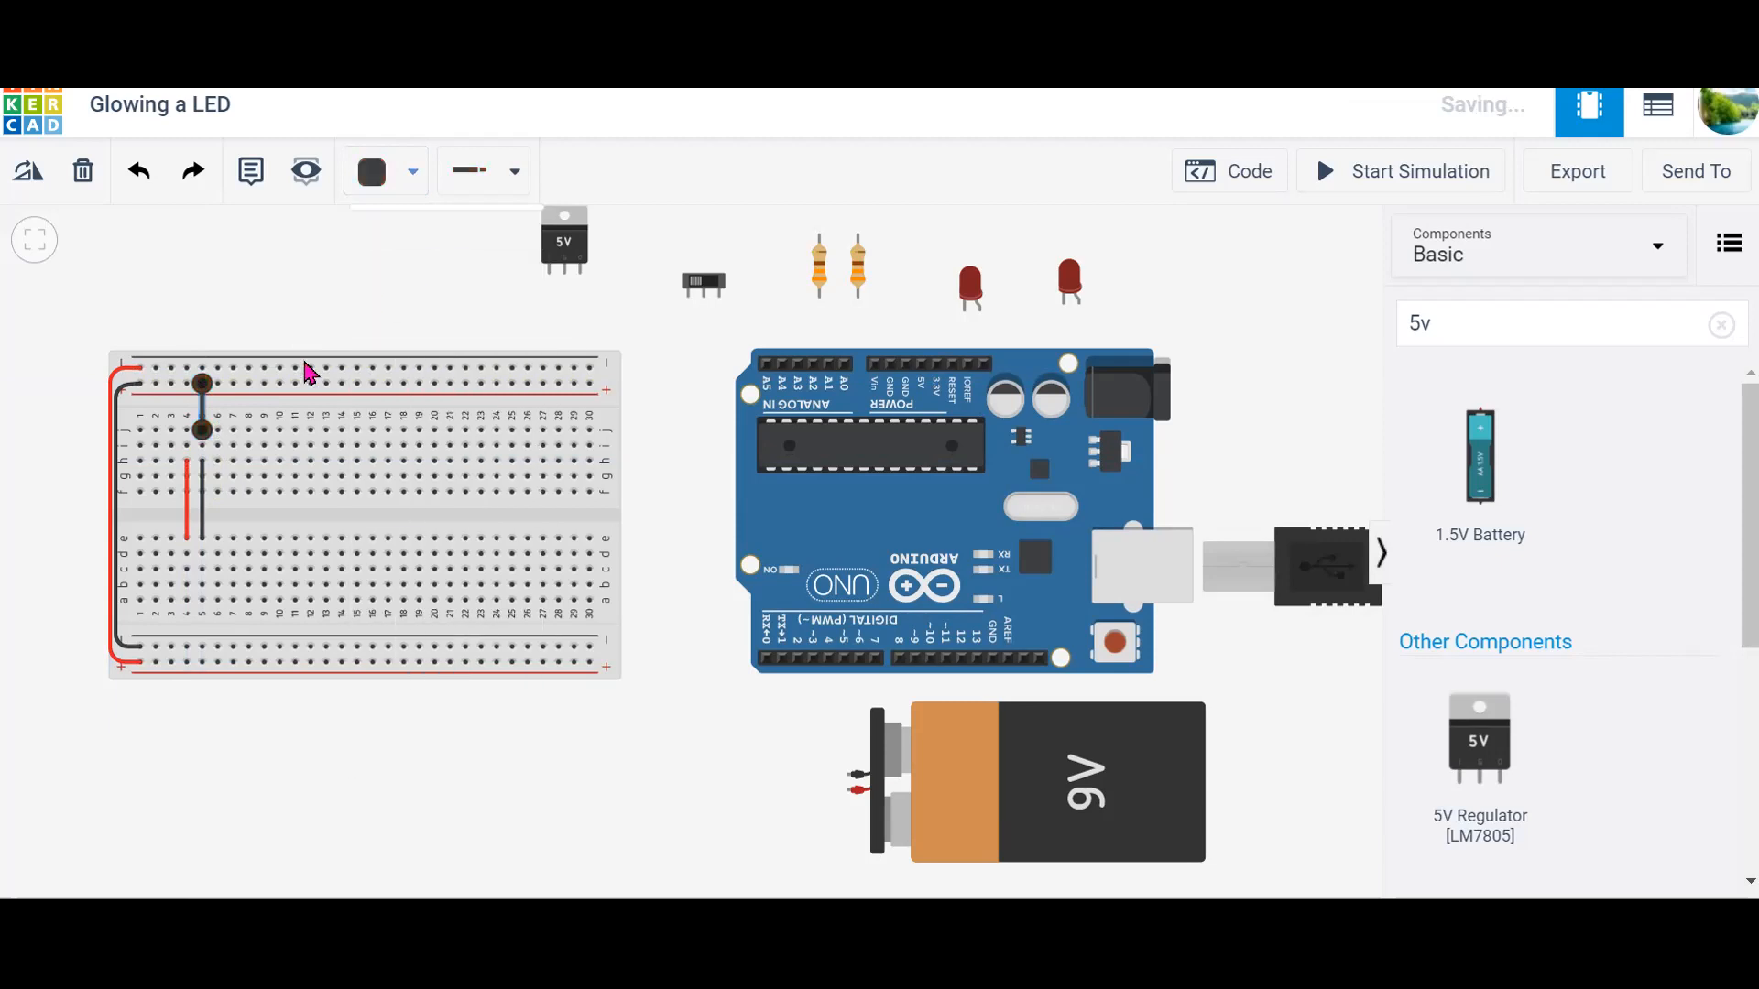
left_click(218, 432)
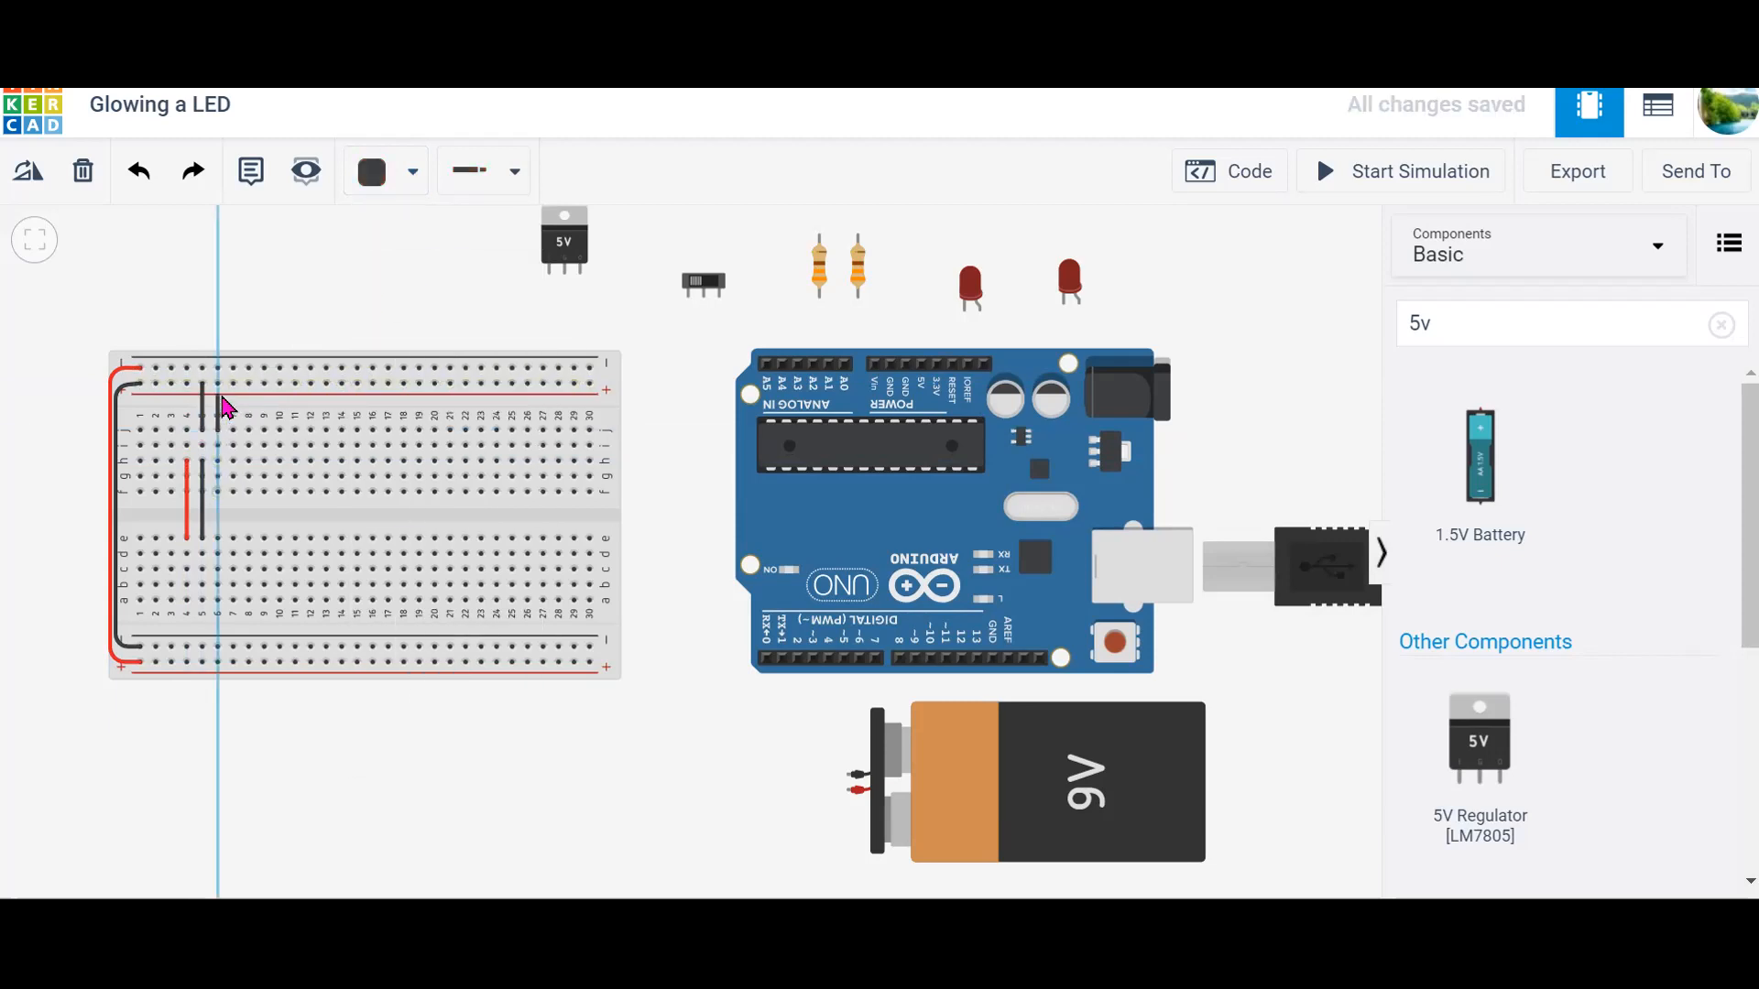
left_click(219, 368)
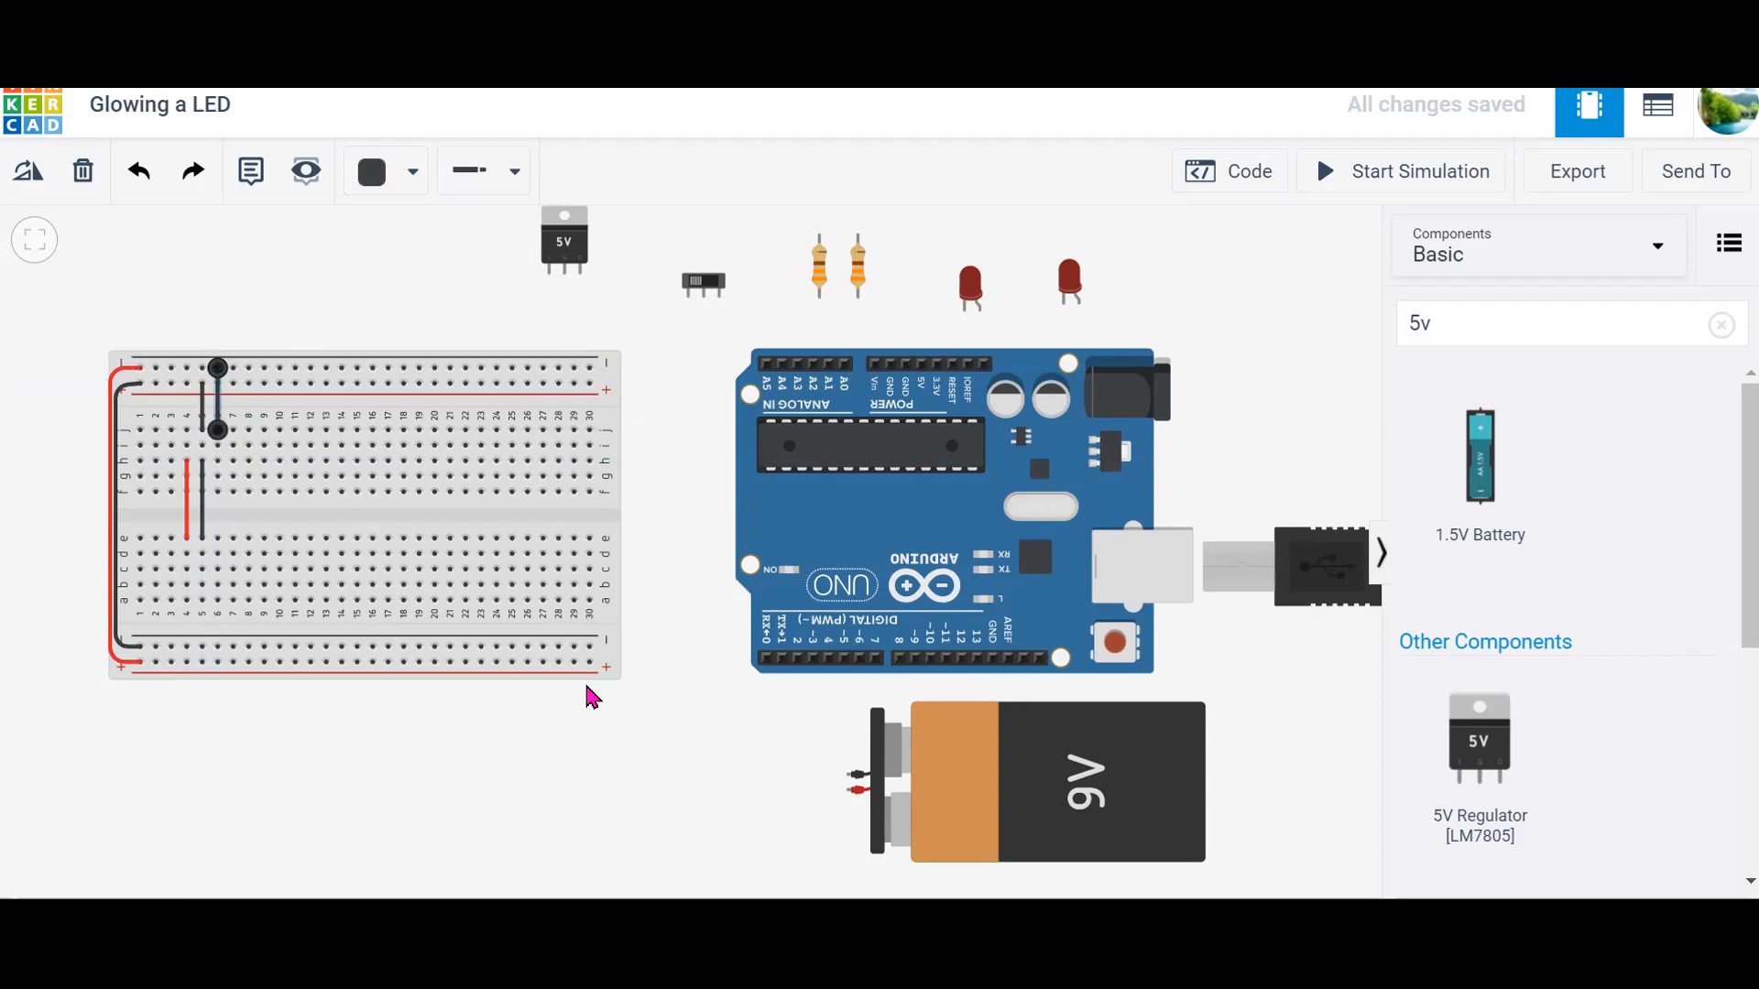
Step: Place the slideswitch across columns 4–6 in the breadboard's lower half and the 5V regulator across columns 4–6 in its upper half
left_click_drag(702, 283, 201, 543)
left_click_drag(553, 240, 191, 411)
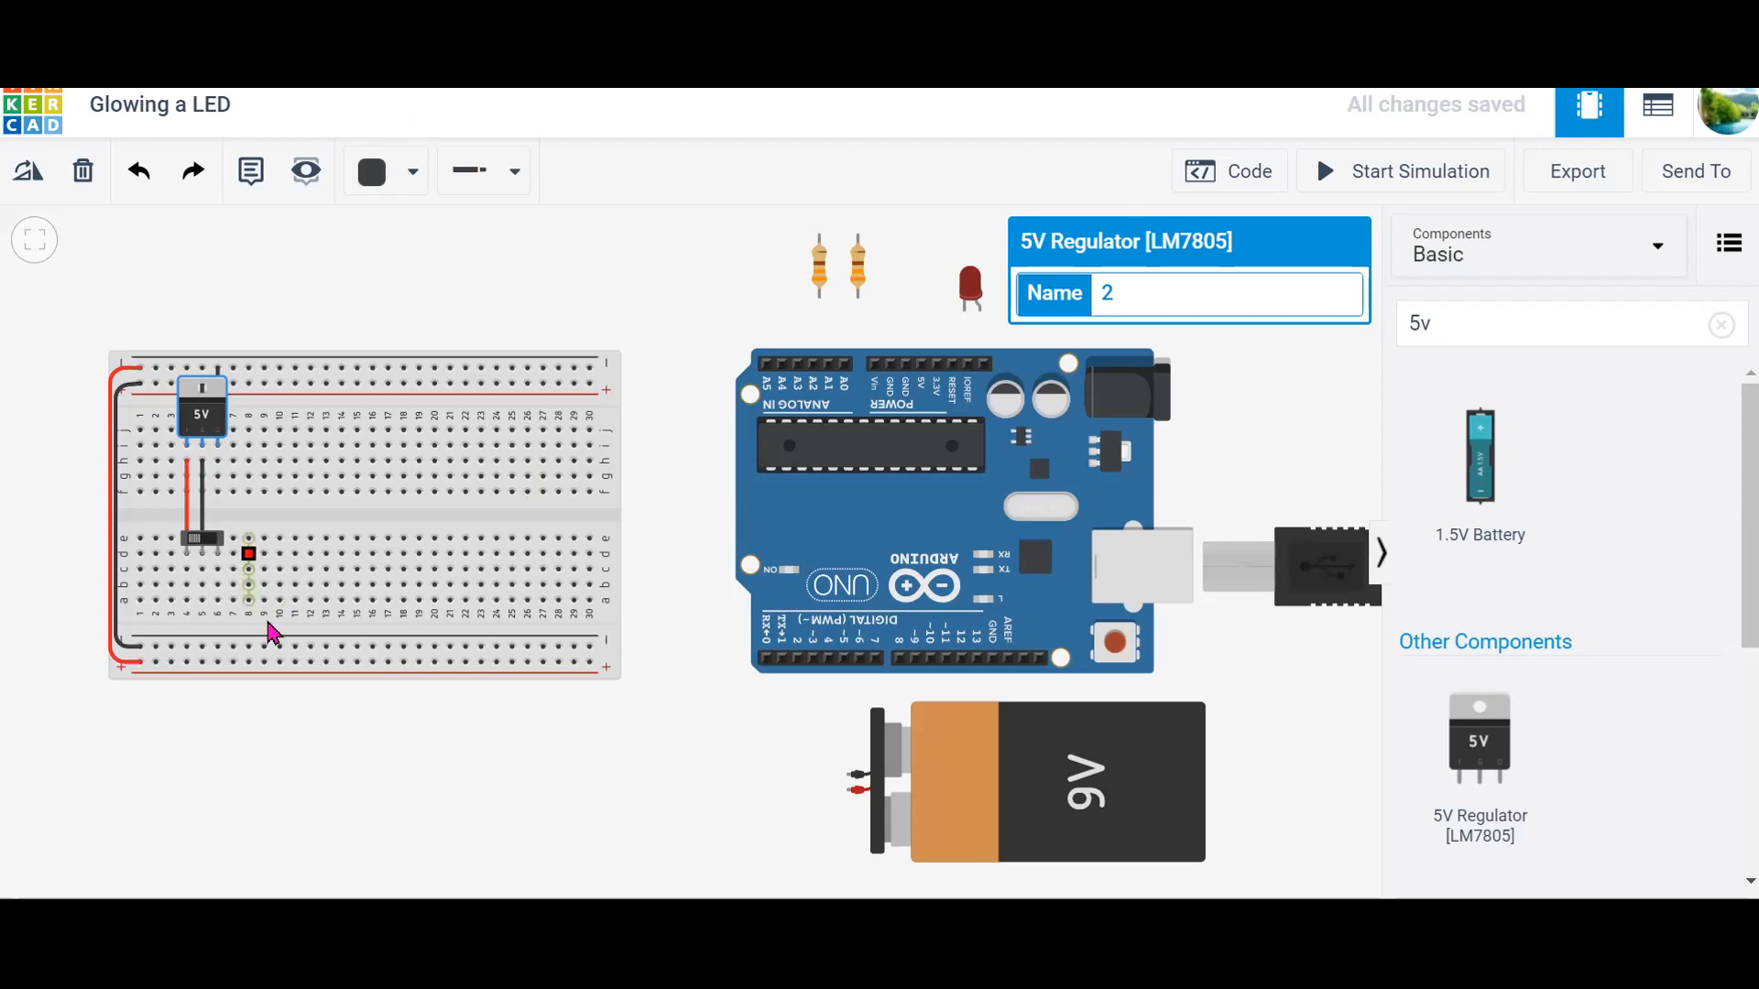
Step: Move the 9V battery below the breadboard and wire its negative terminal to c5 in black with a right-angle bend
left_click_drag(863, 781, 509, 784)
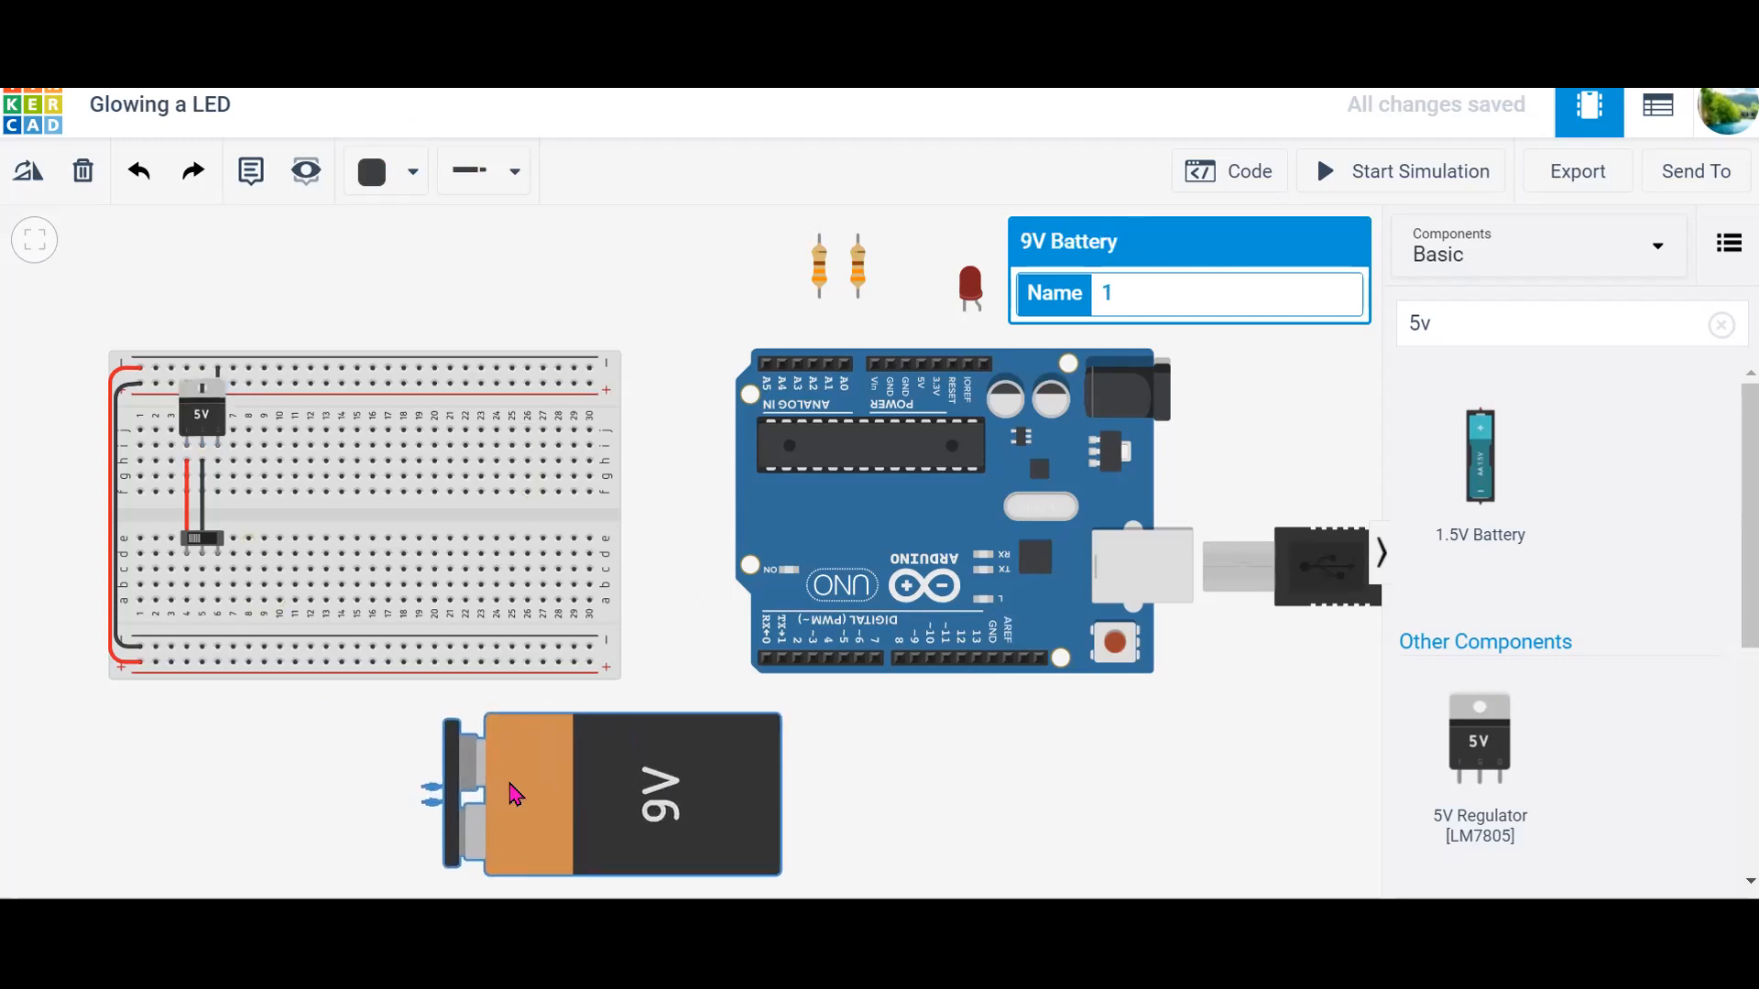
left_click(422, 789)
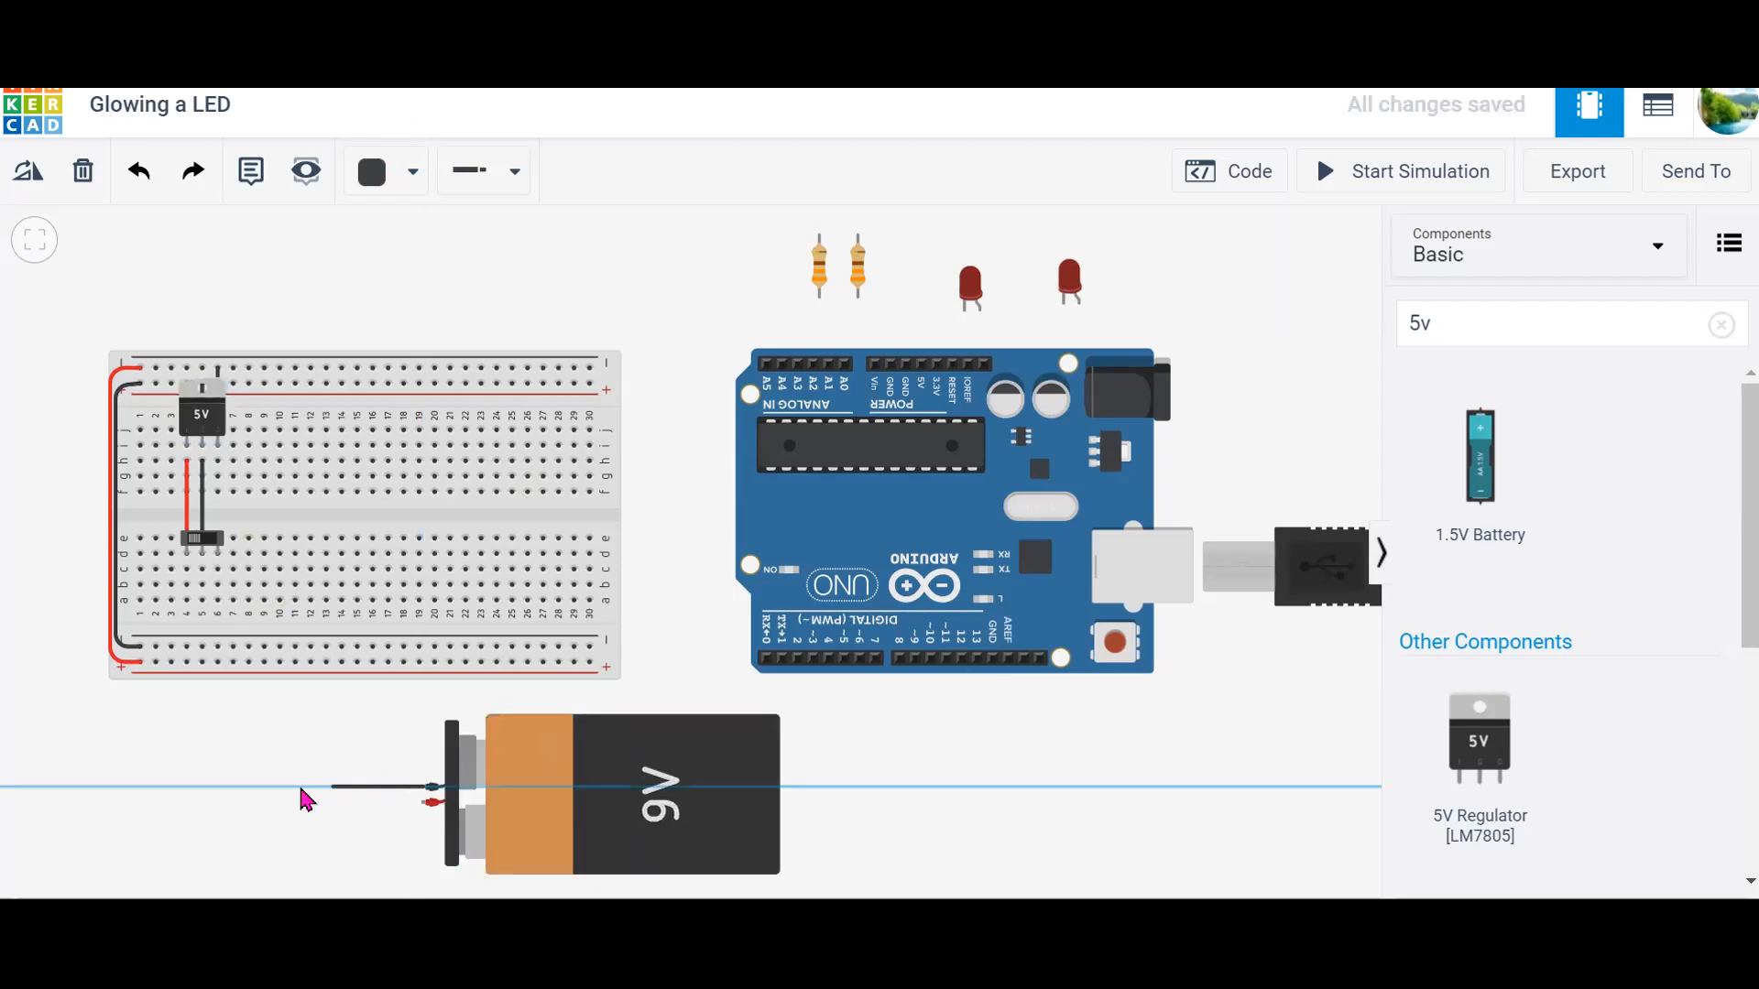
left_click(265, 785)
left_click(202, 569)
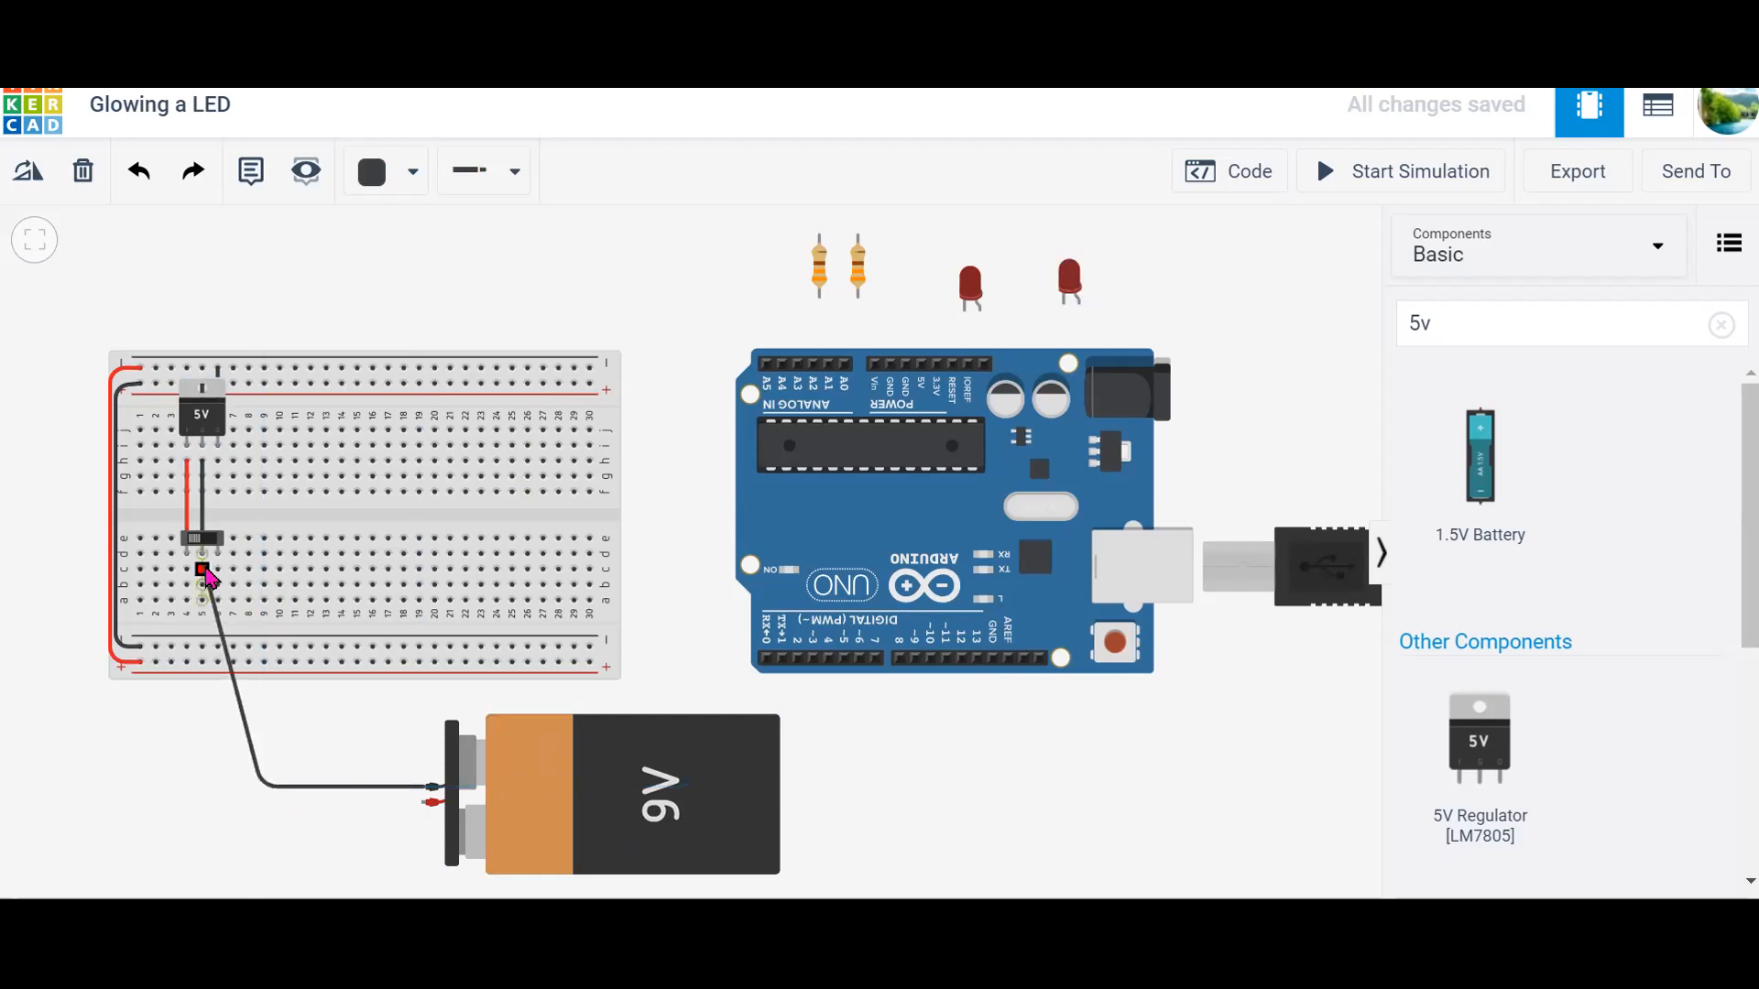
left_click(259, 781)
left_click_drag(261, 786, 202, 786)
Step: Wire the battery's positive terminal to c4 with a right-angle bend and color the wire red
left_click(421, 811)
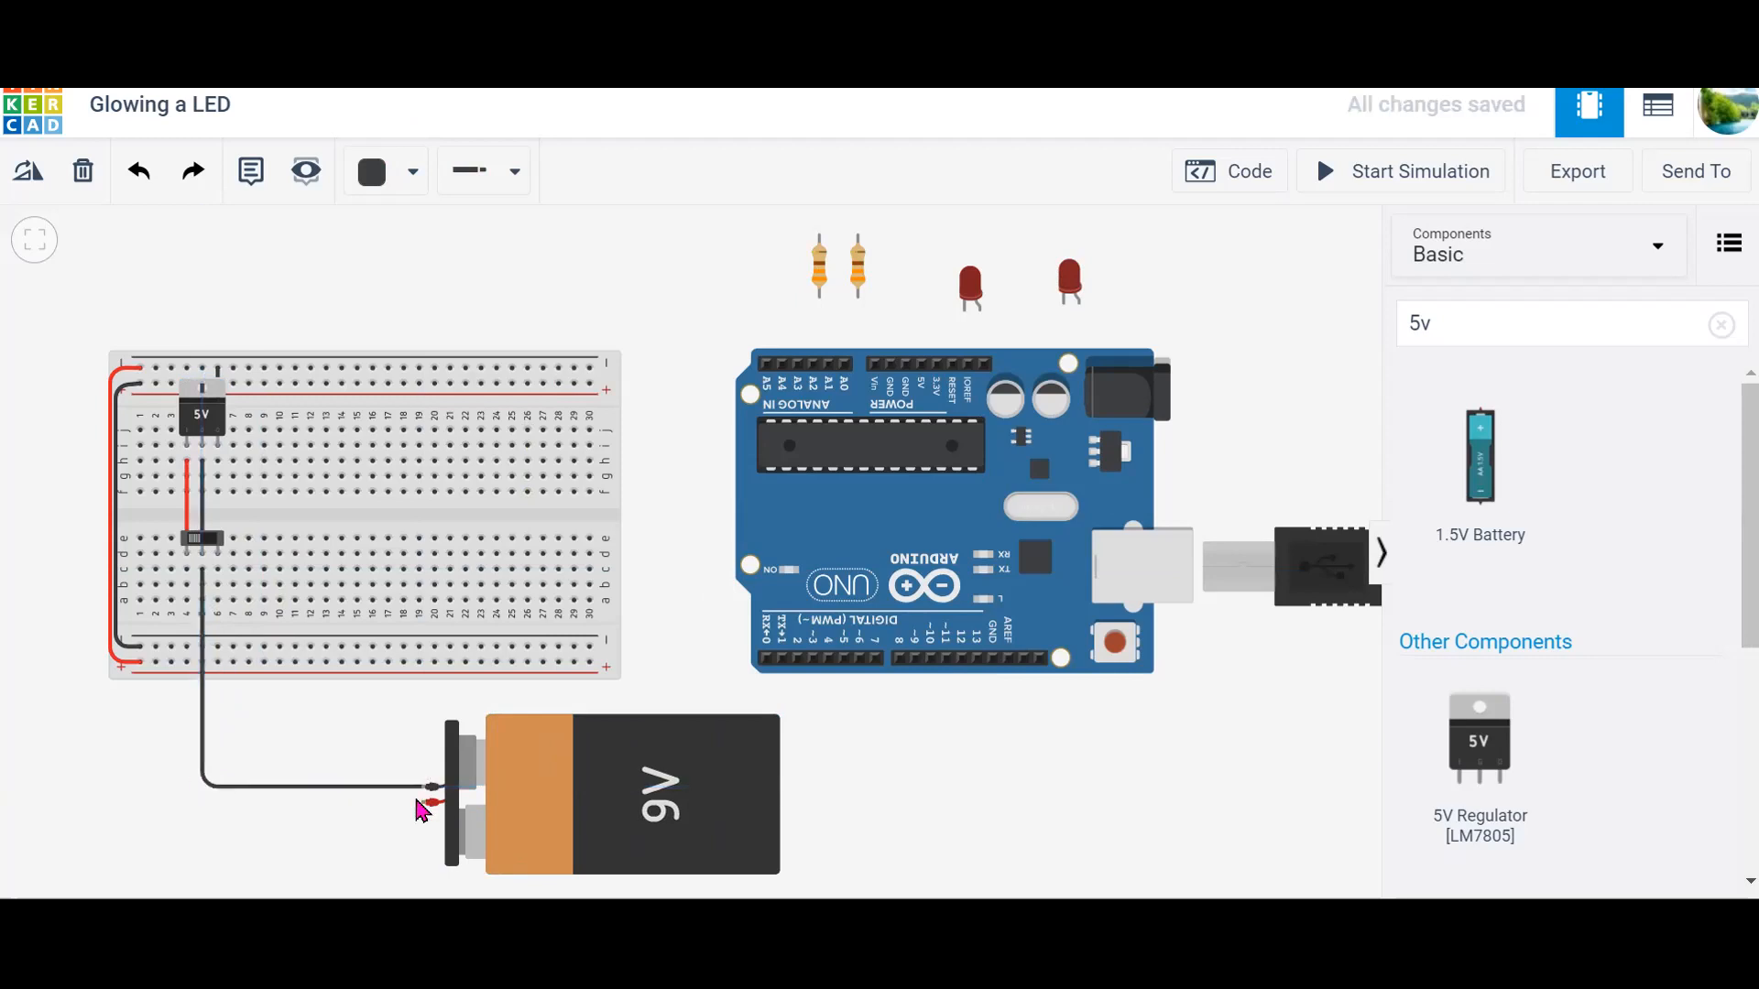
left_click(428, 805)
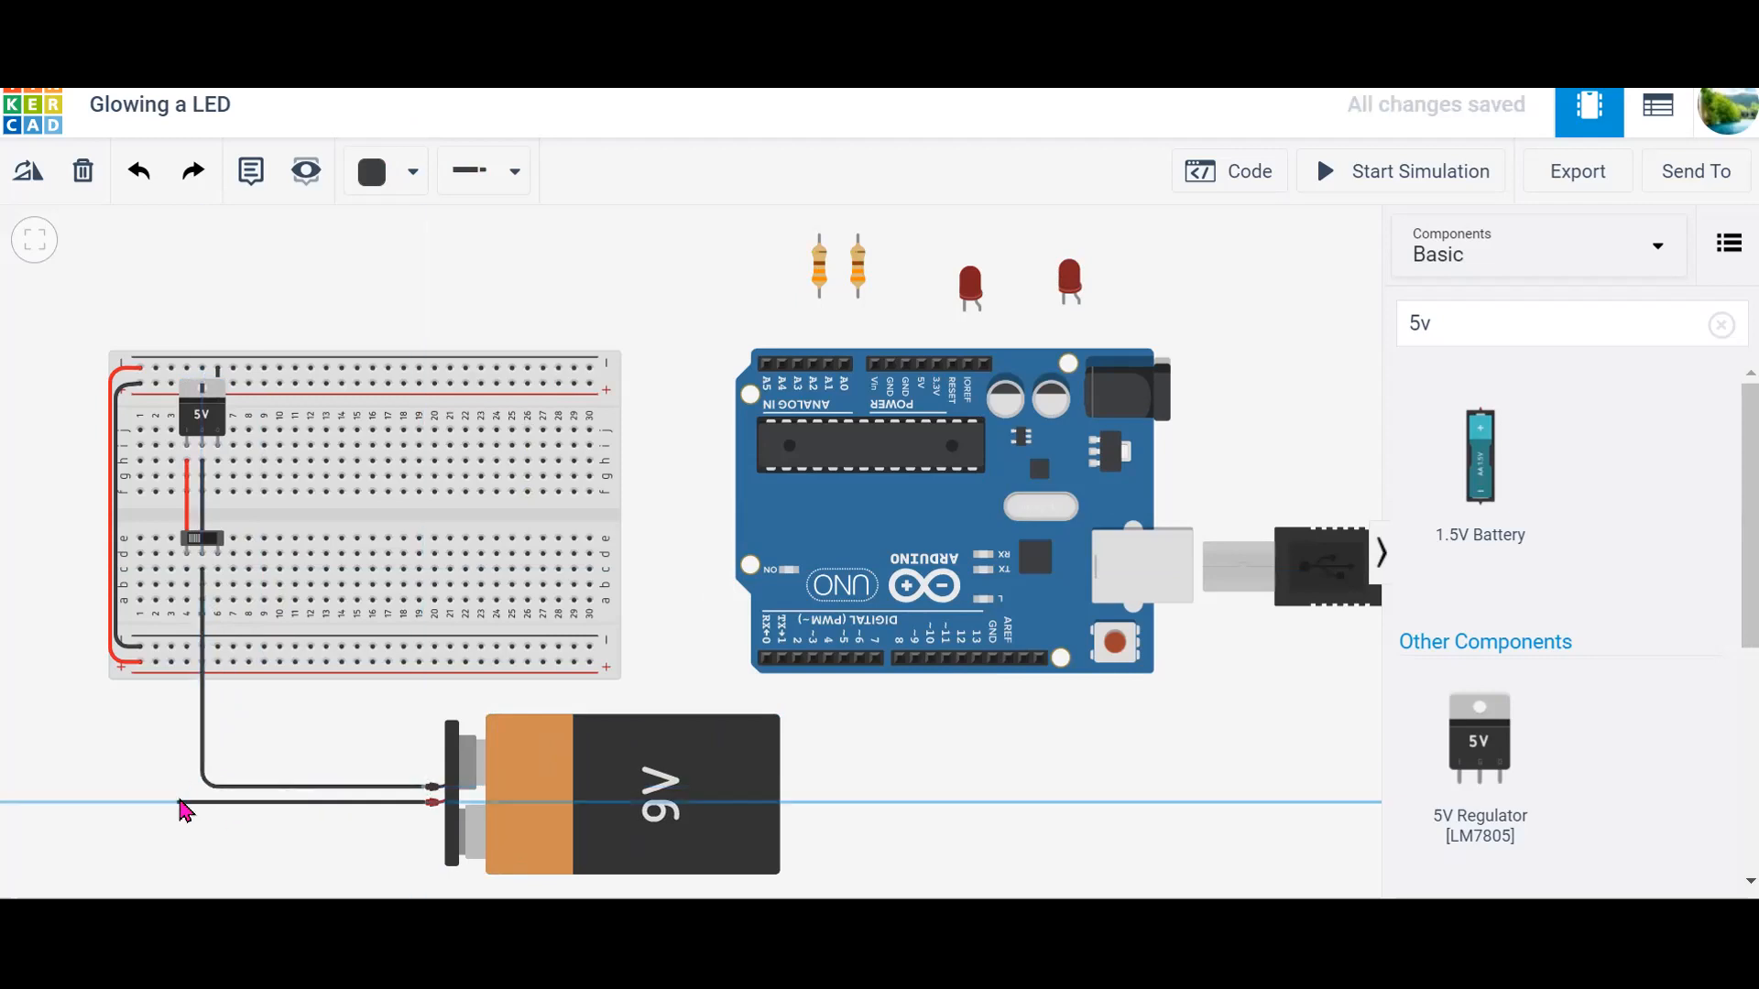
left_click(185, 803)
left_click(187, 569)
left_click(187, 570)
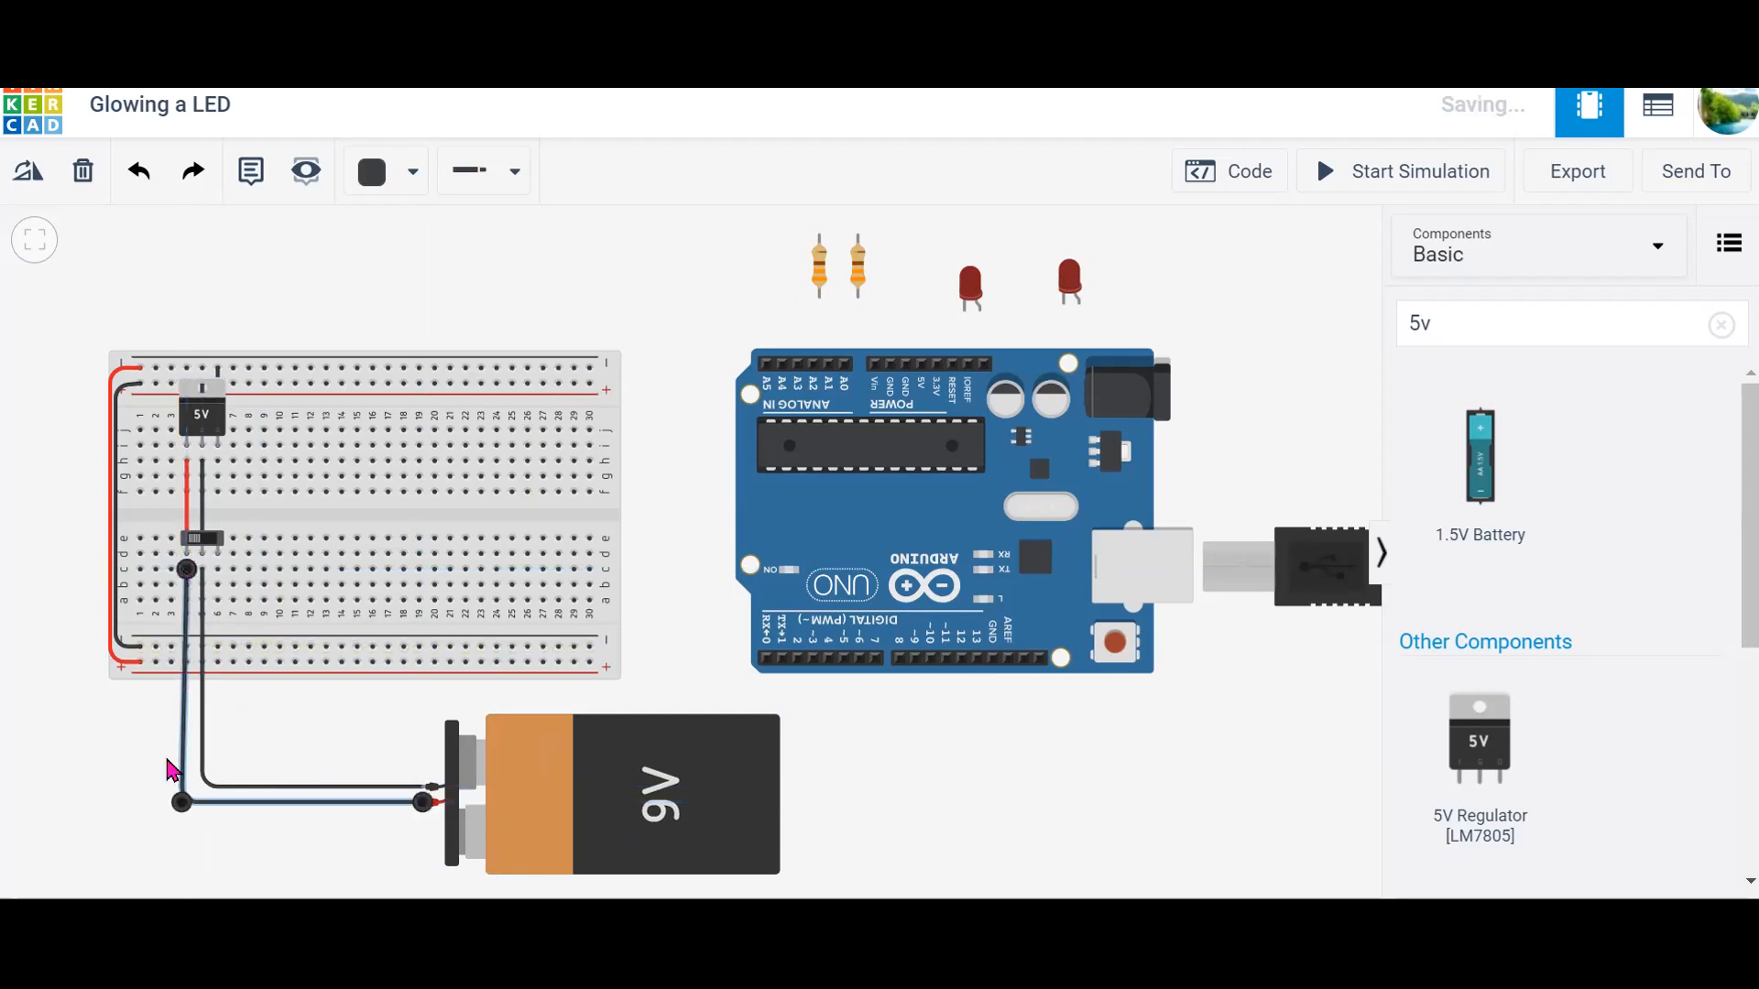
left_click_drag(183, 805, 187, 803)
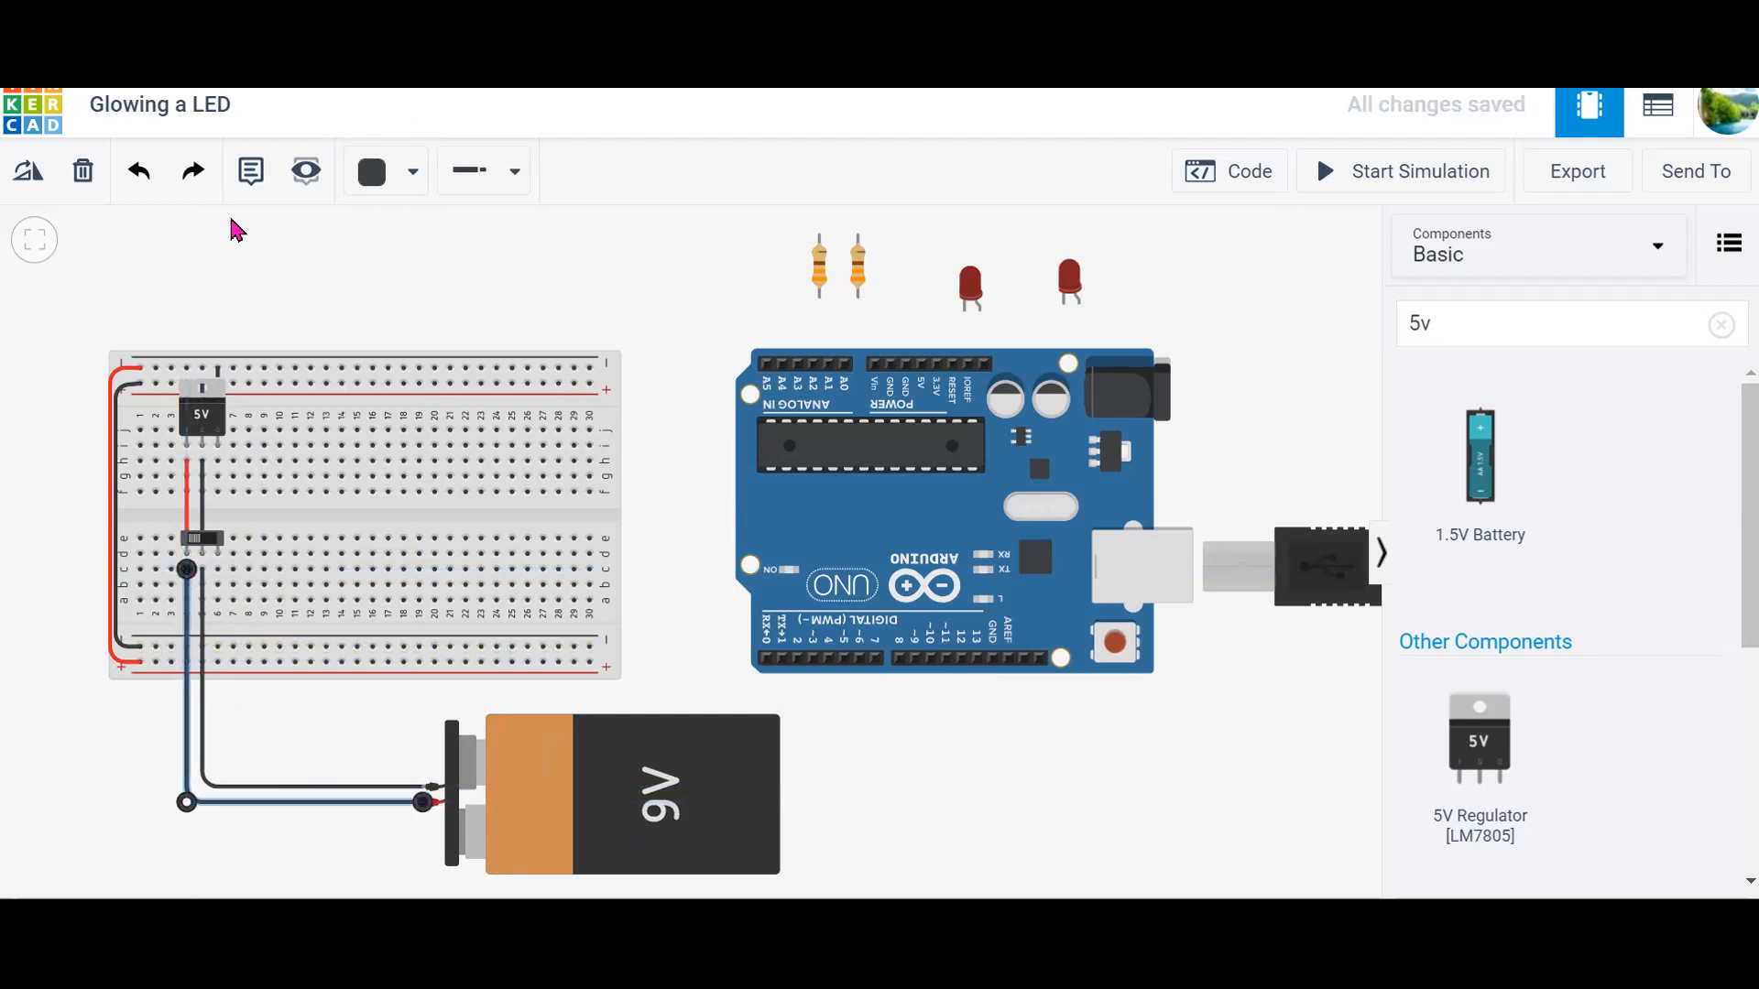
left_click(364, 190)
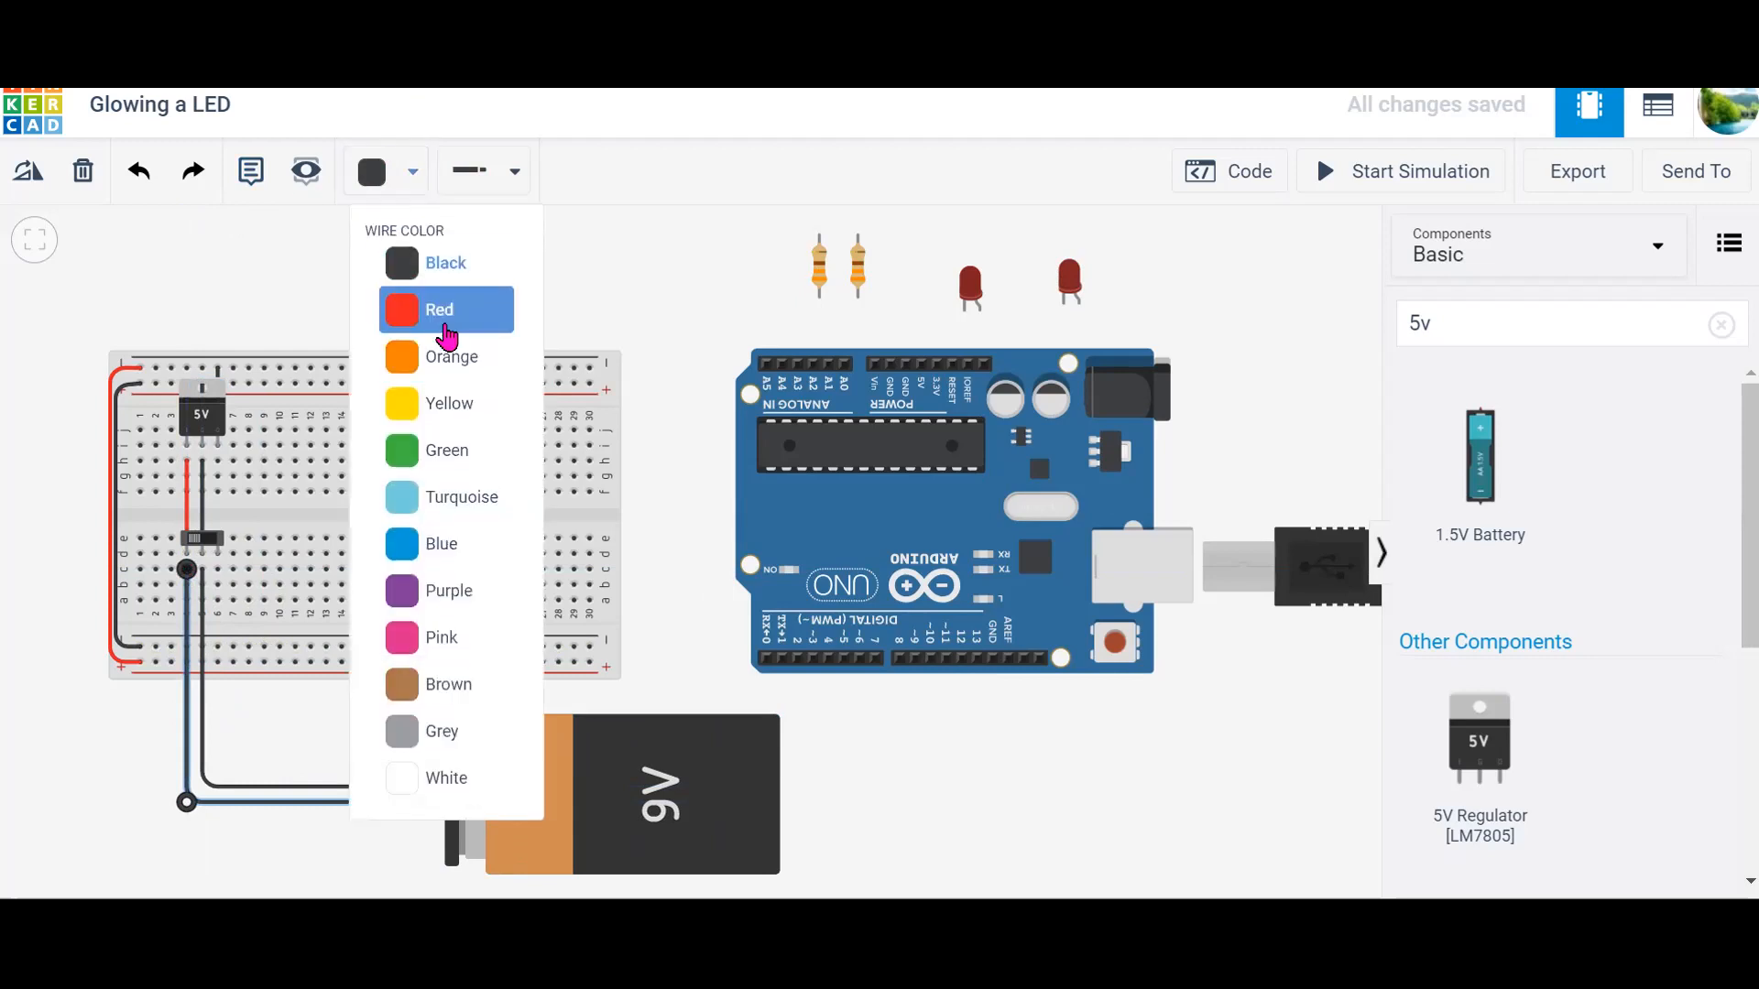
left_click(443, 302)
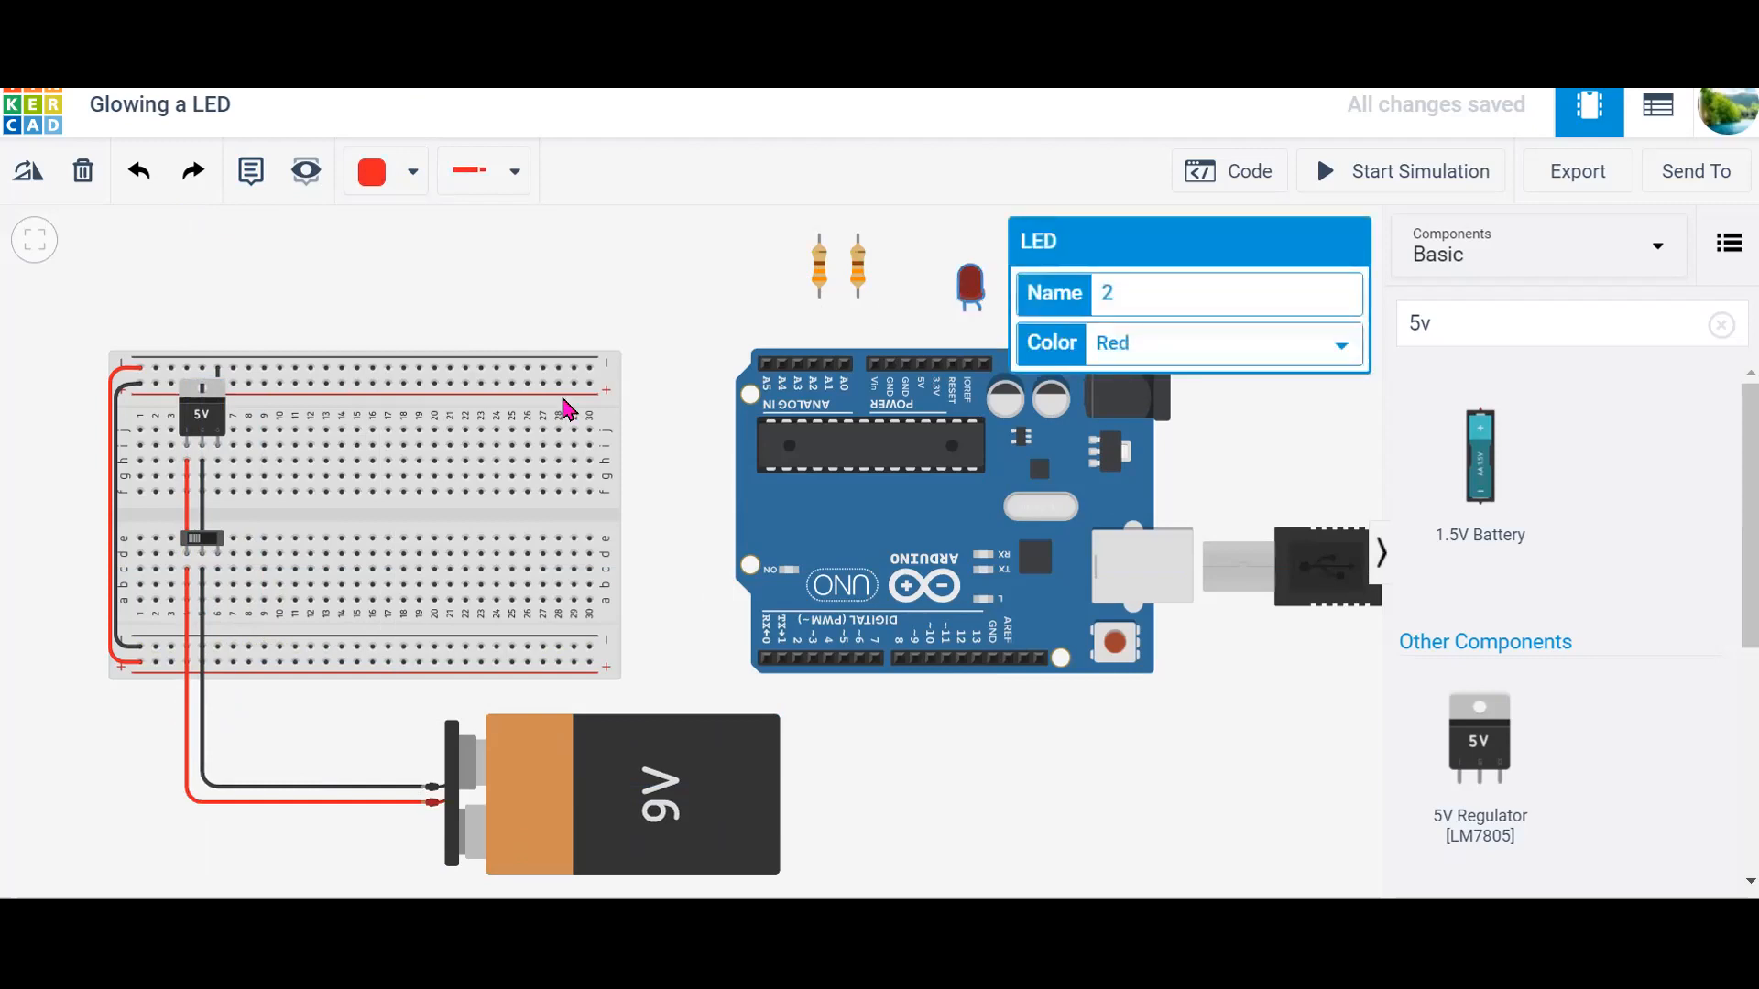
Step: Place an LED in columns 11–12 of the upper half, color it green, and bridge the center gap in column 12 with a 330 Ω resistor
left_click_drag(963, 303, 310, 460)
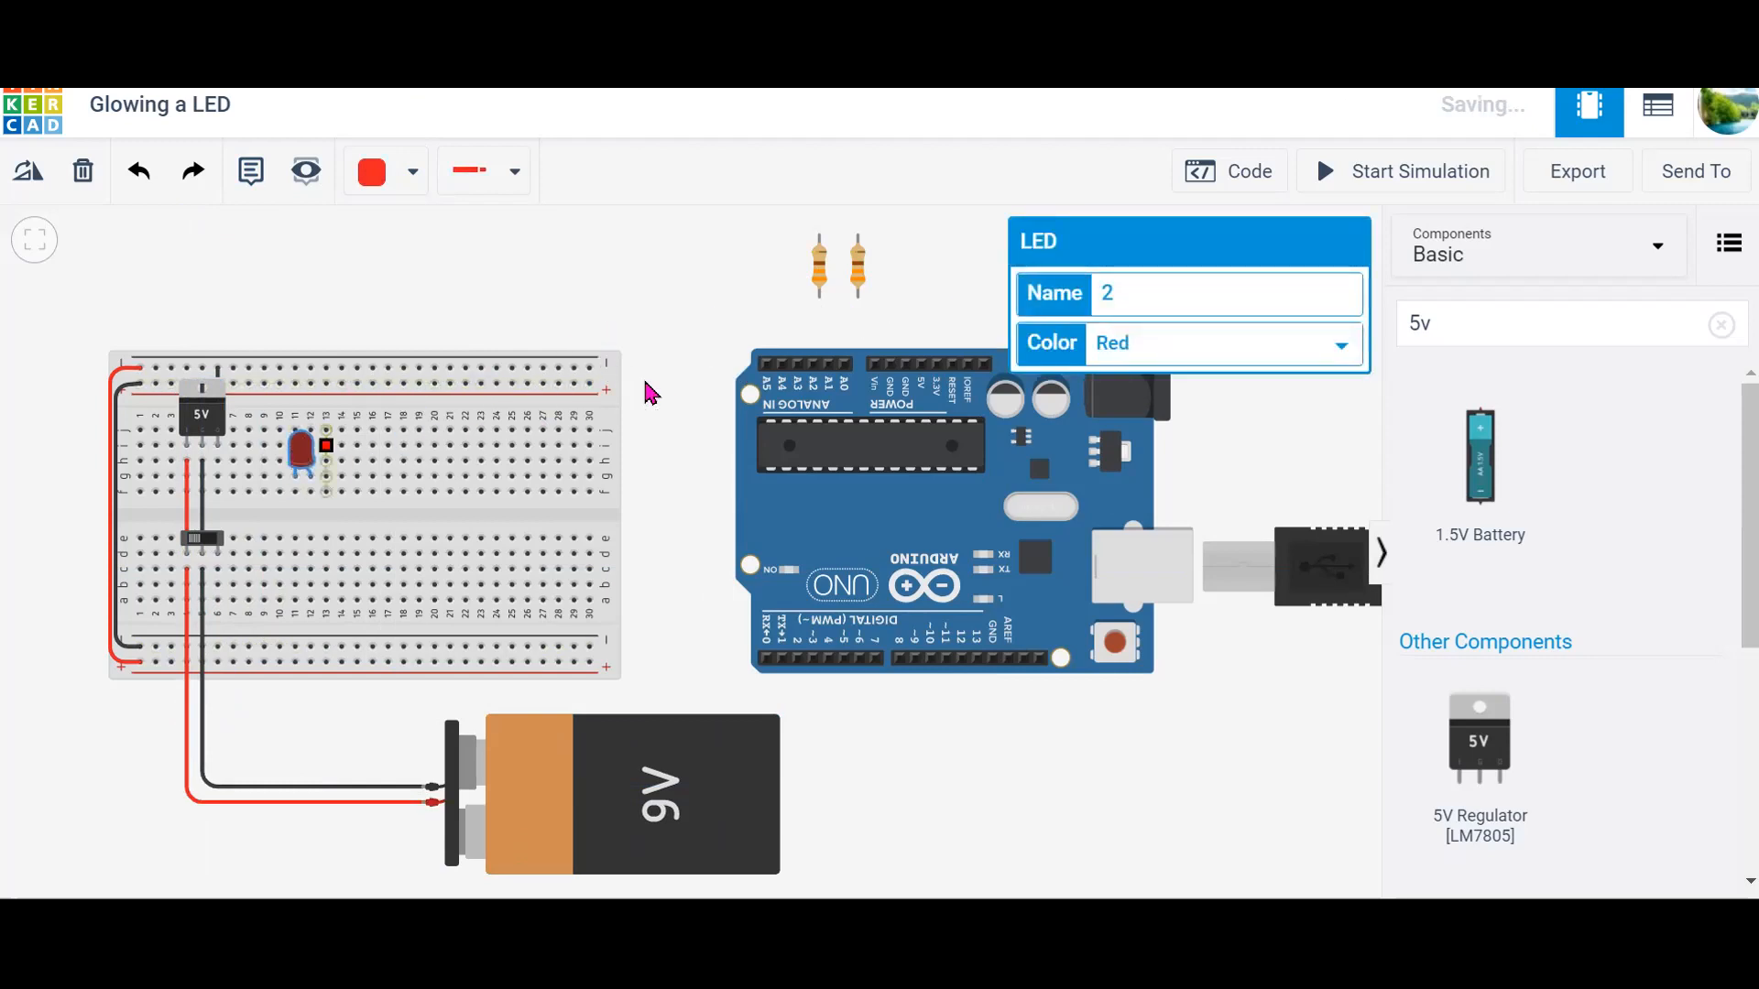
left_click(1195, 343)
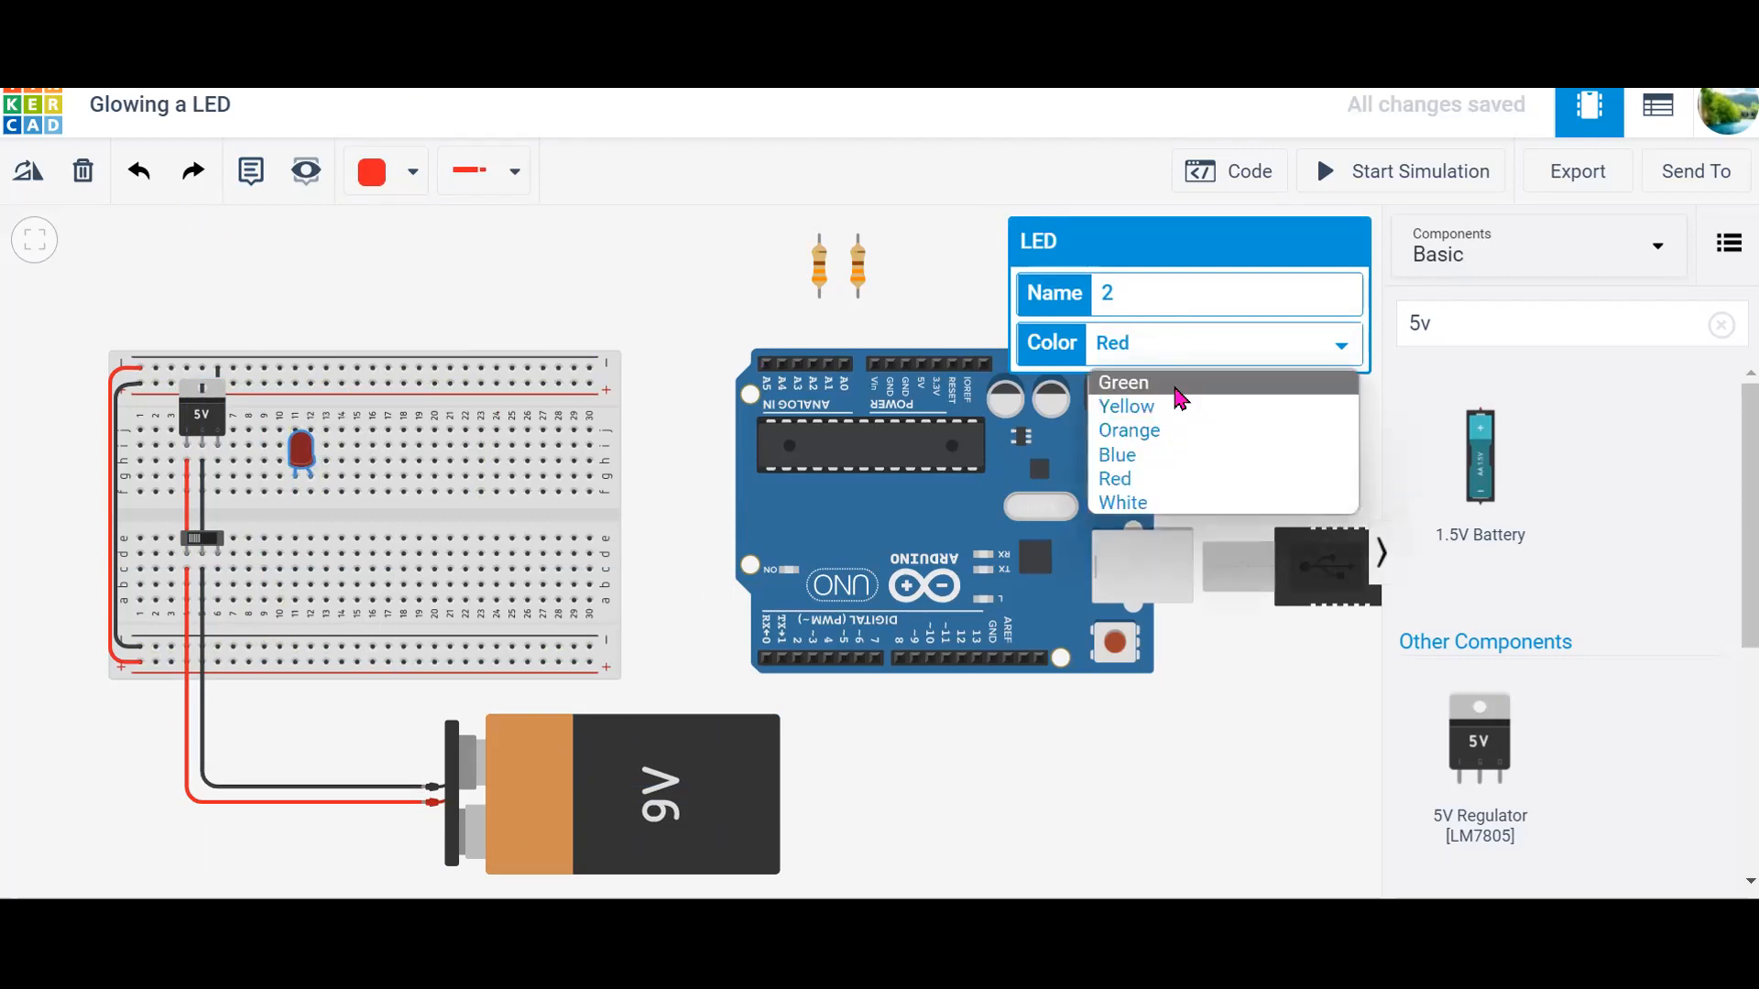
left_click(1176, 388)
left_click_drag(822, 293, 316, 545)
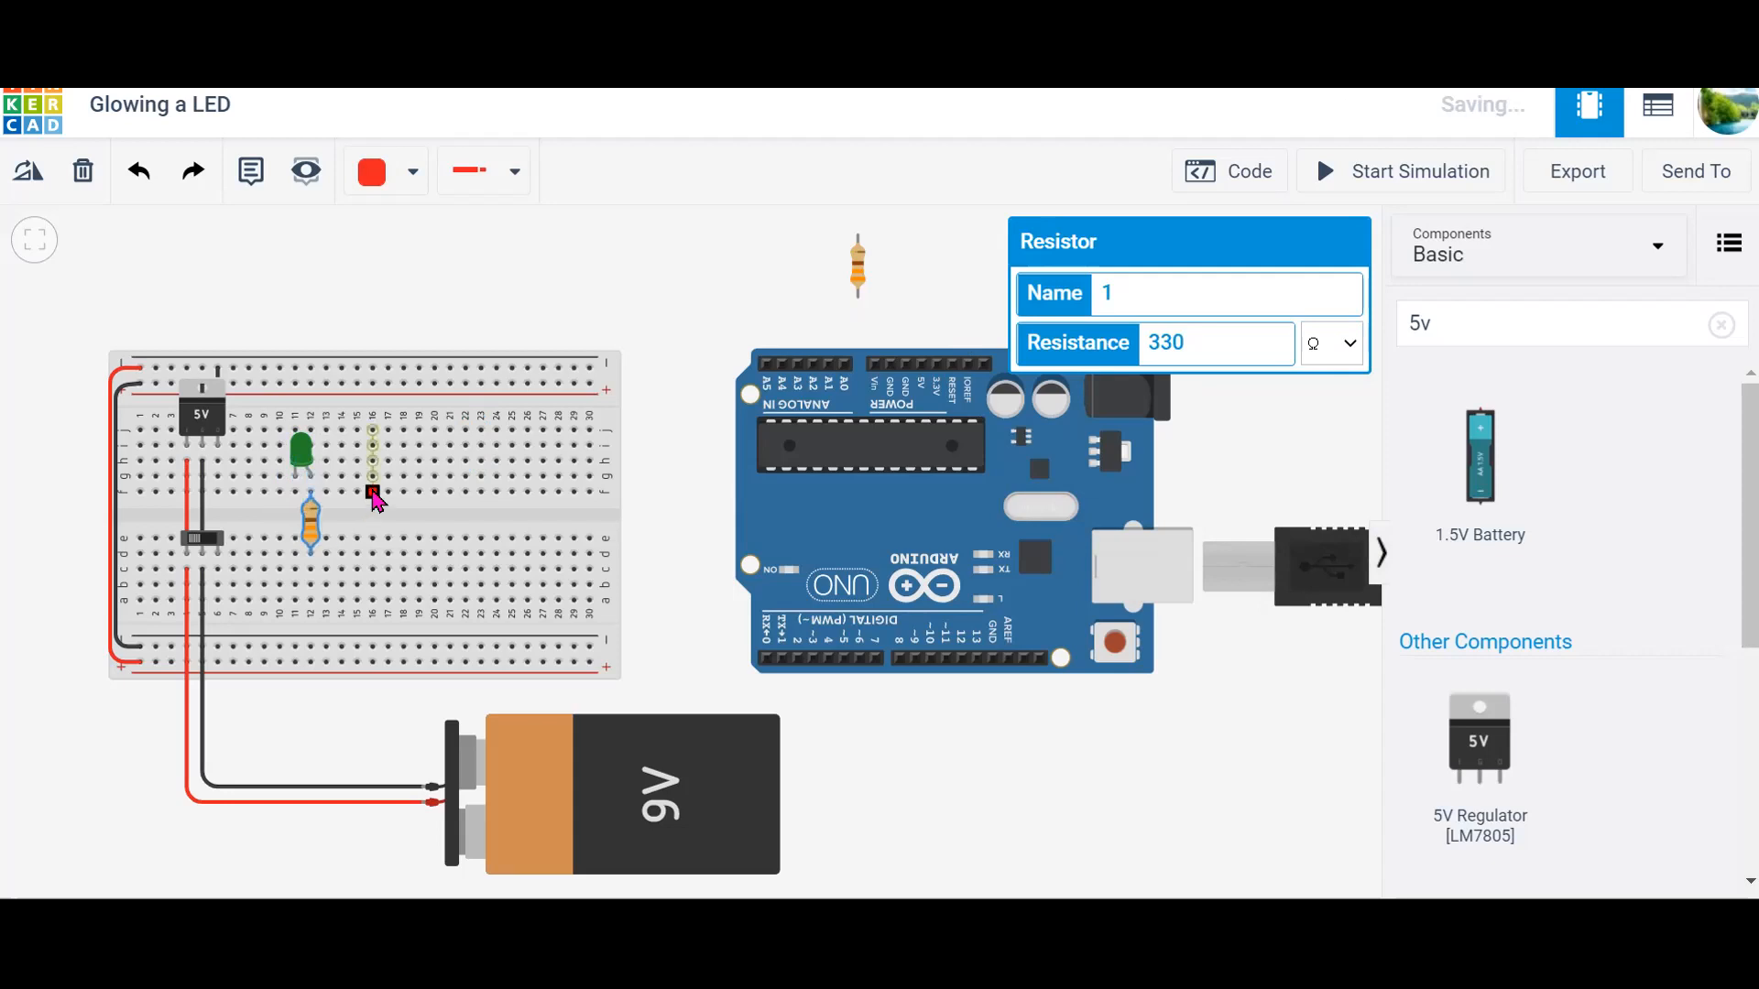
Step: Connect c12 to the lower positive rail with a red wire and f11 to the lower negative rail with a black wire
left_click(310, 568)
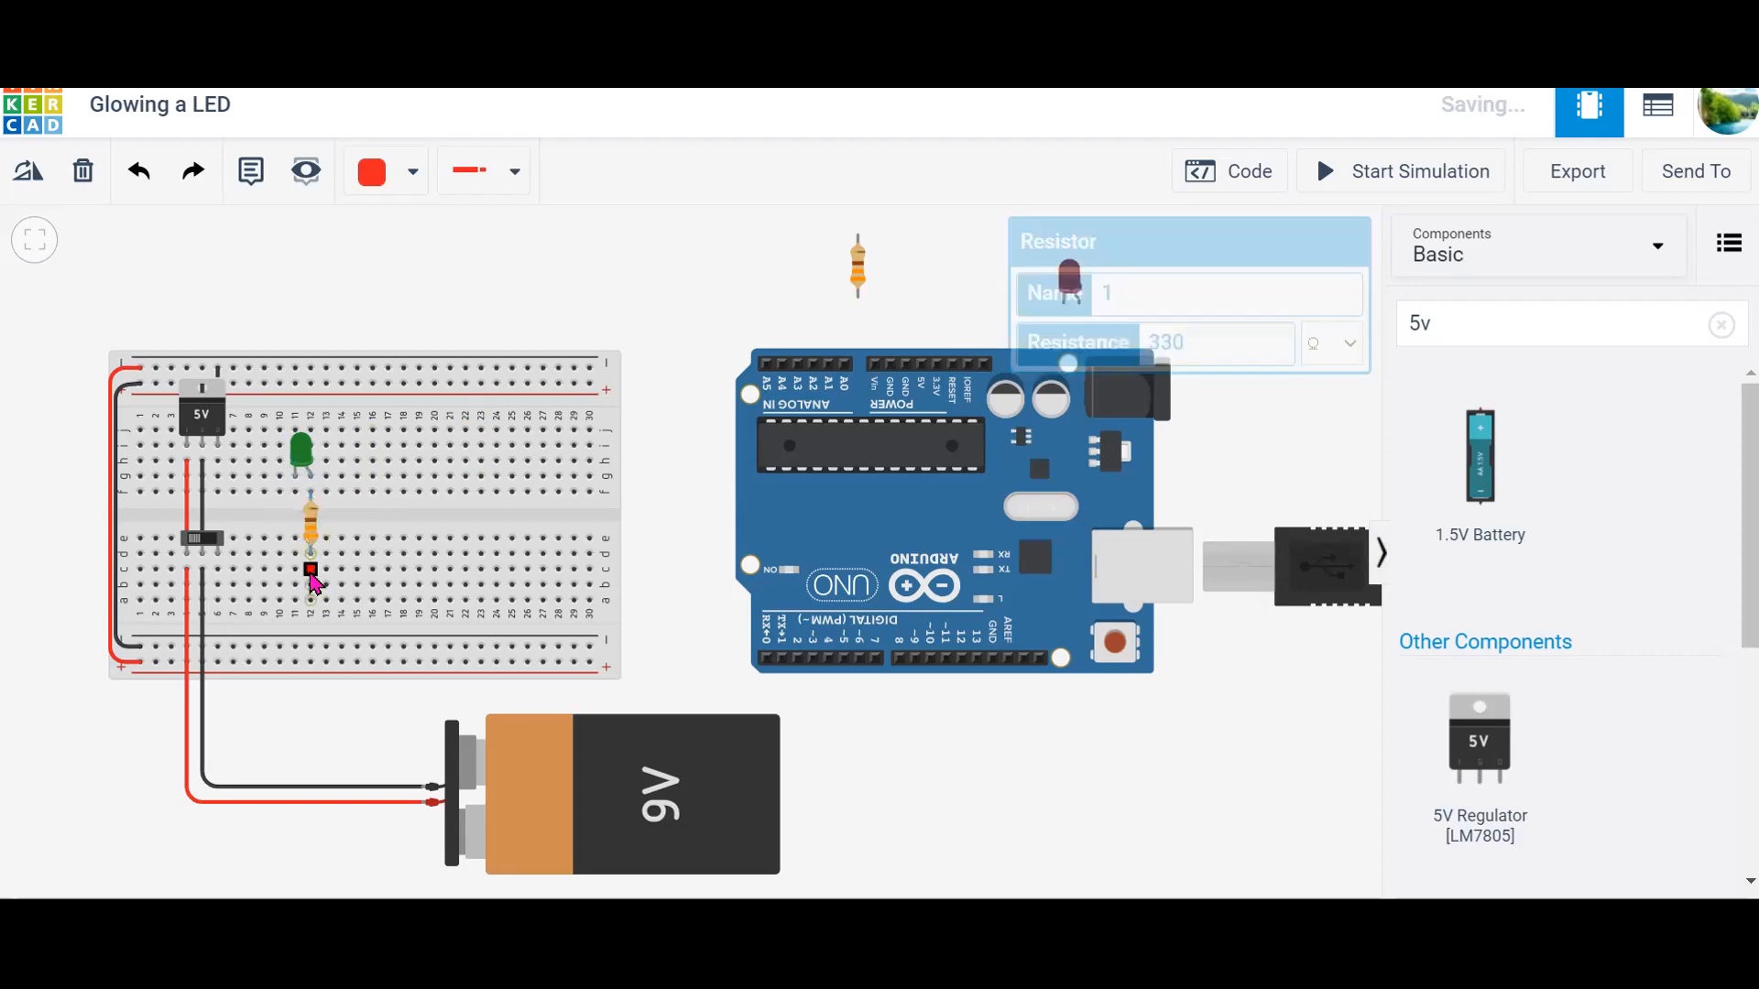
left_click(310, 661)
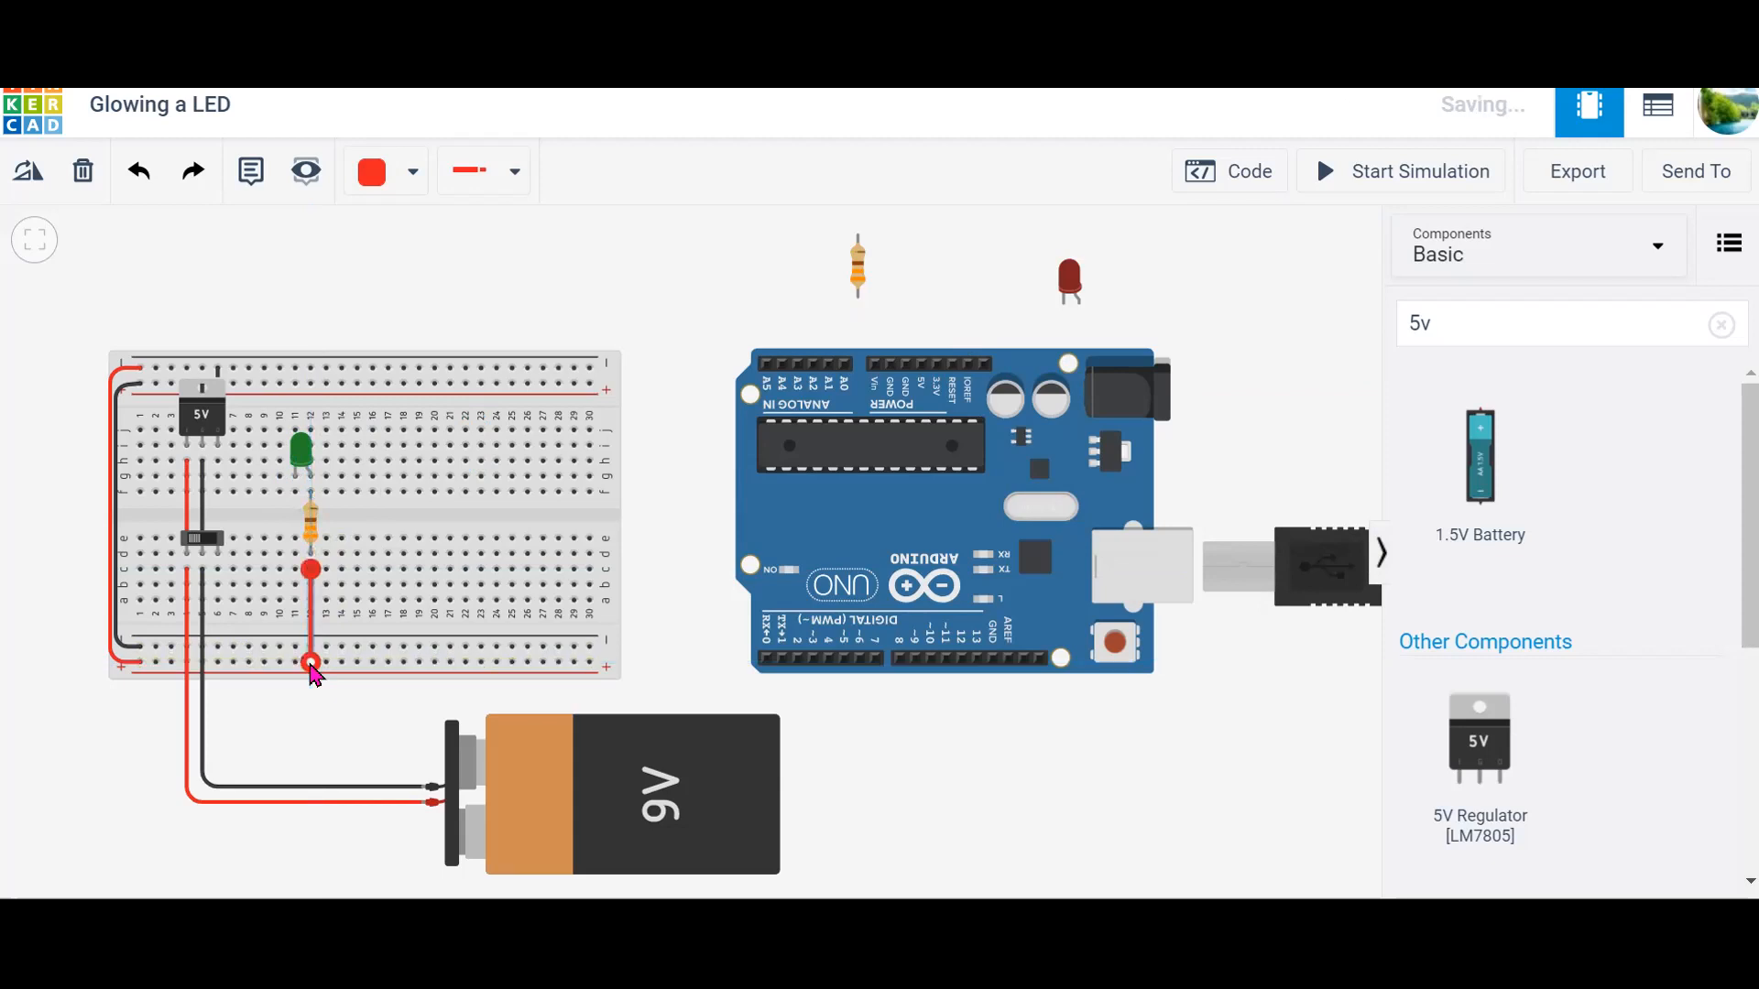
left_click(298, 502)
left_click(295, 493)
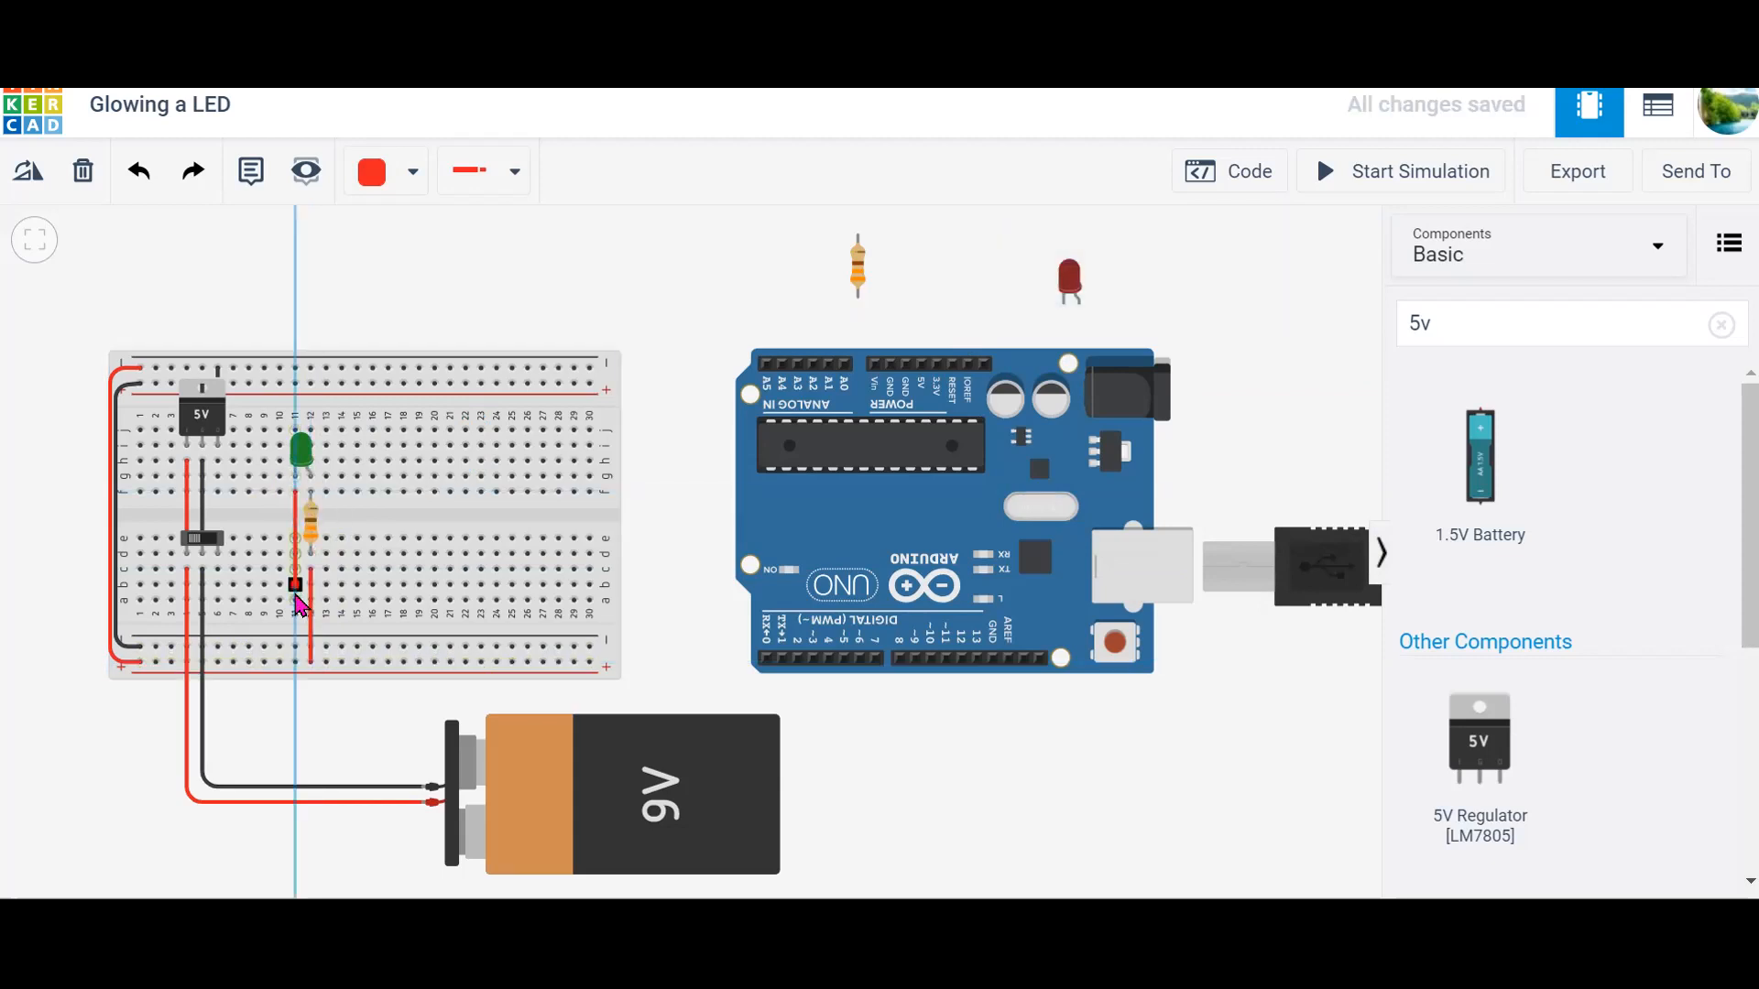
left_click(296, 648)
left_click(385, 172)
left_click(433, 268)
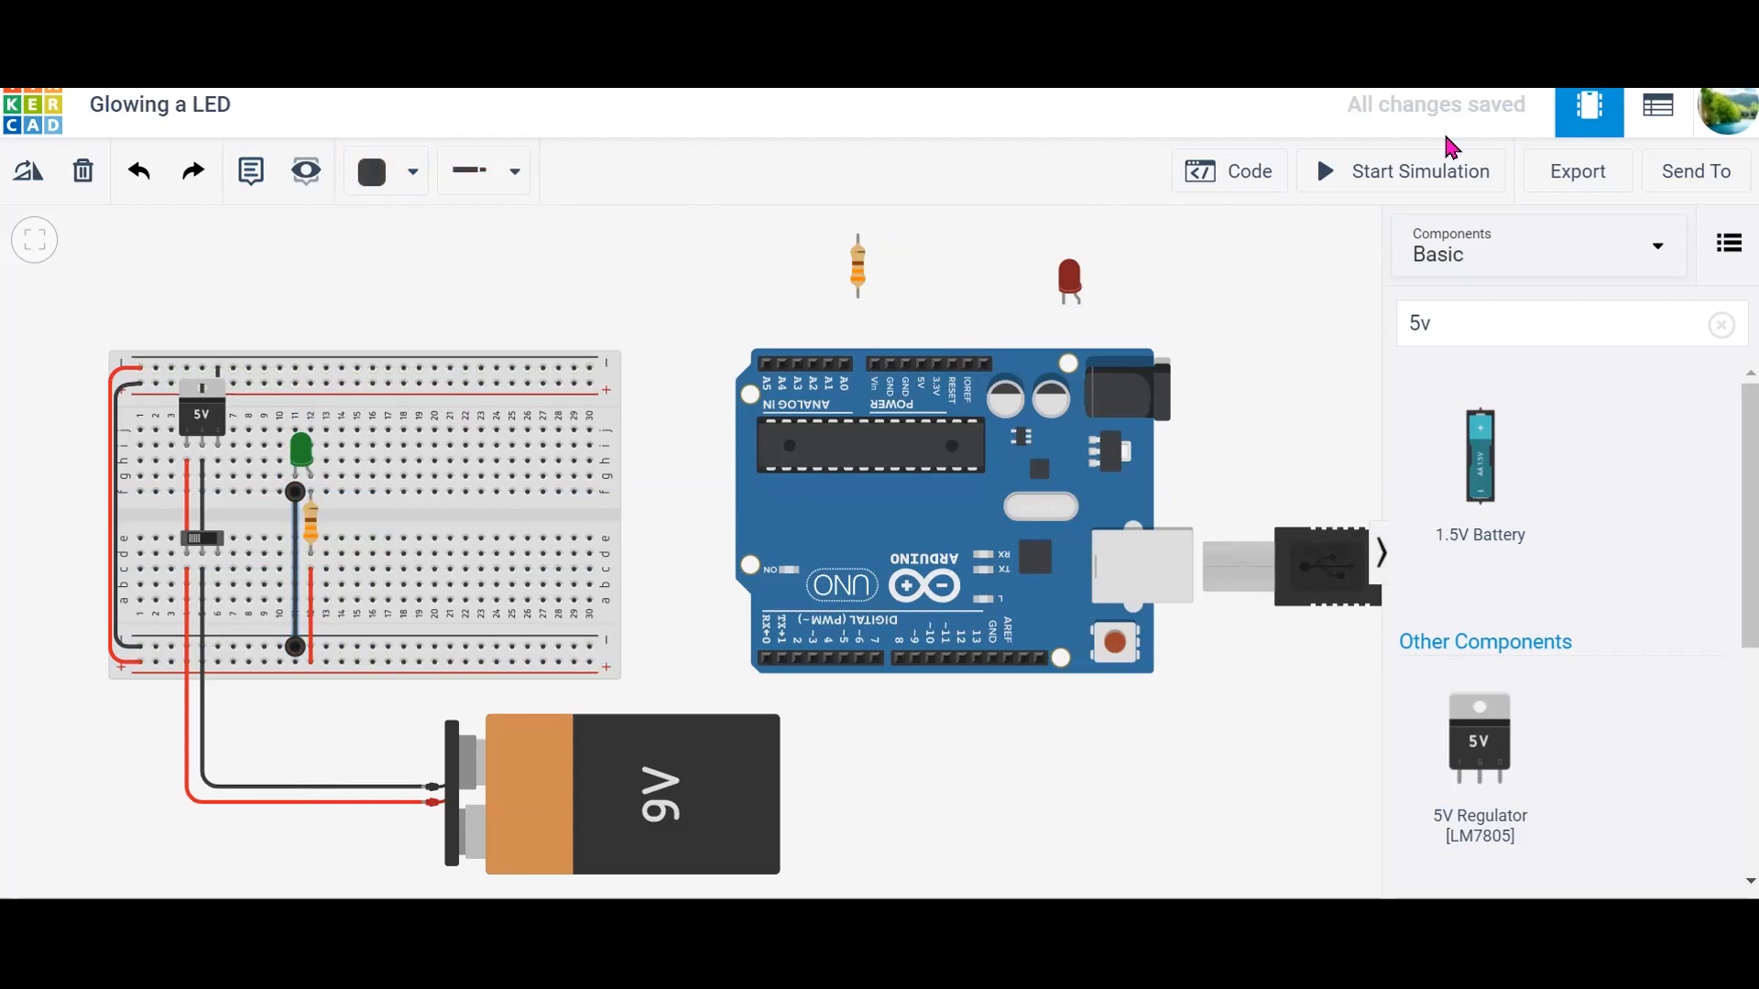
Step: Run the simulation, toggle the slideswitch to test the green LED, and stop the simulation
left_click(1386, 174)
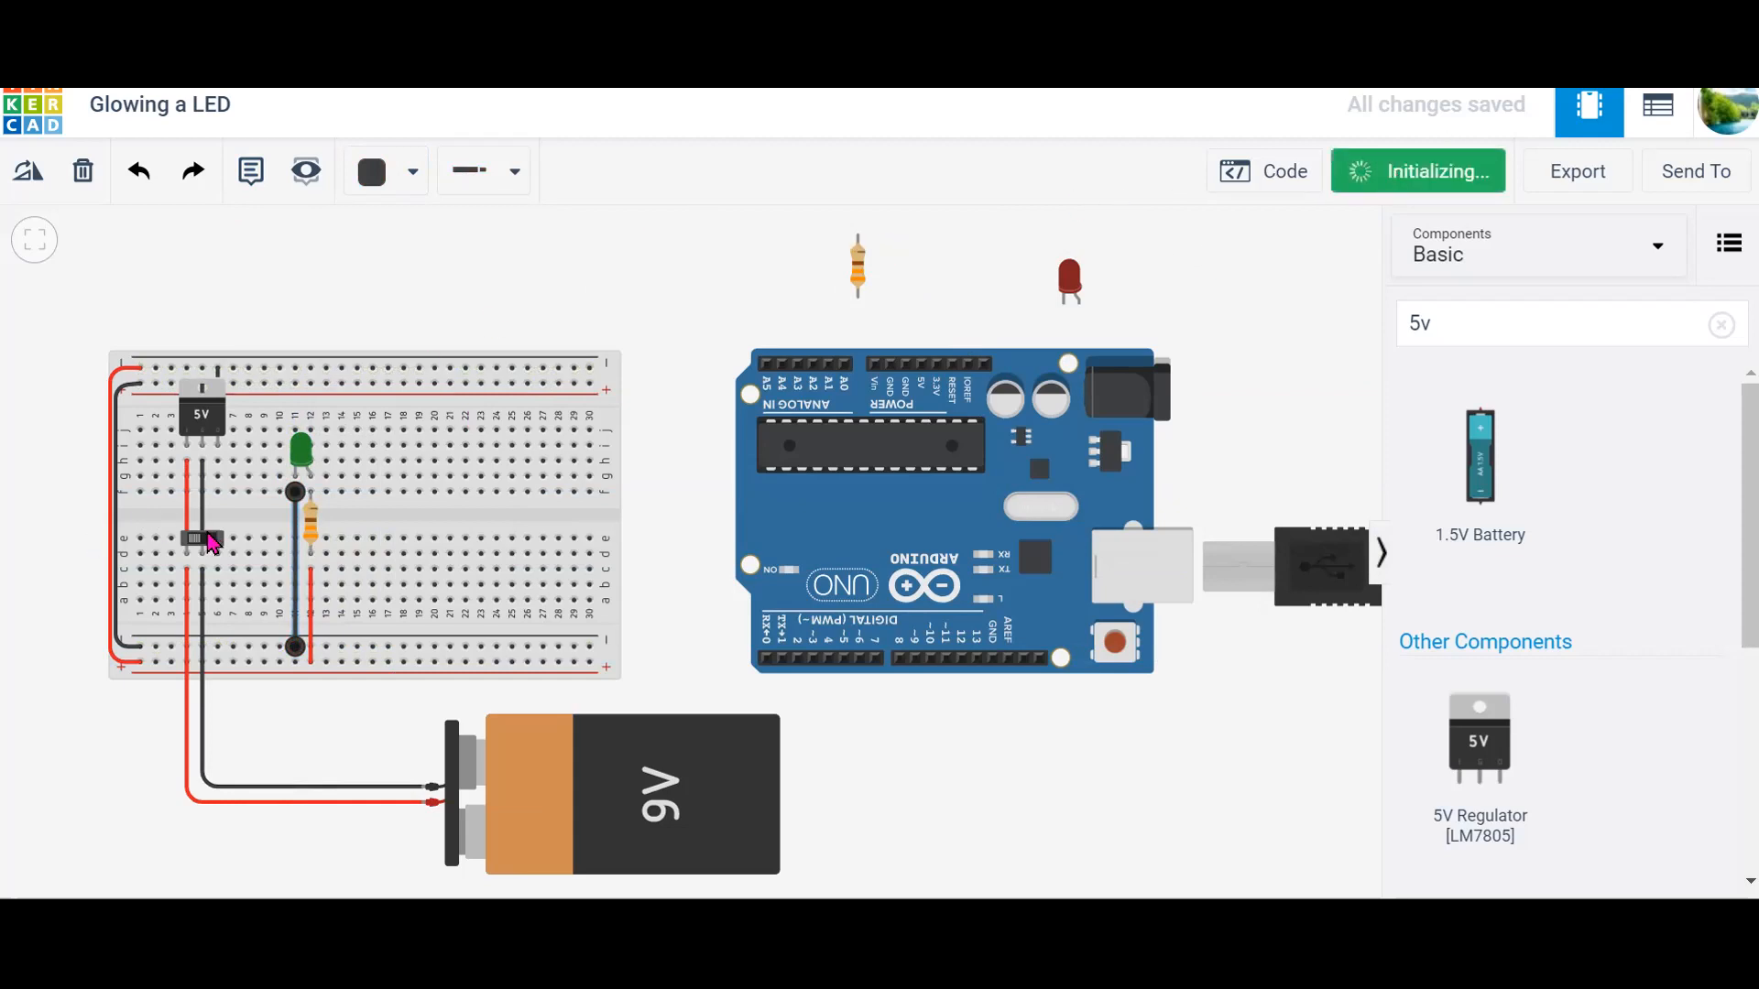
left_click(205, 542)
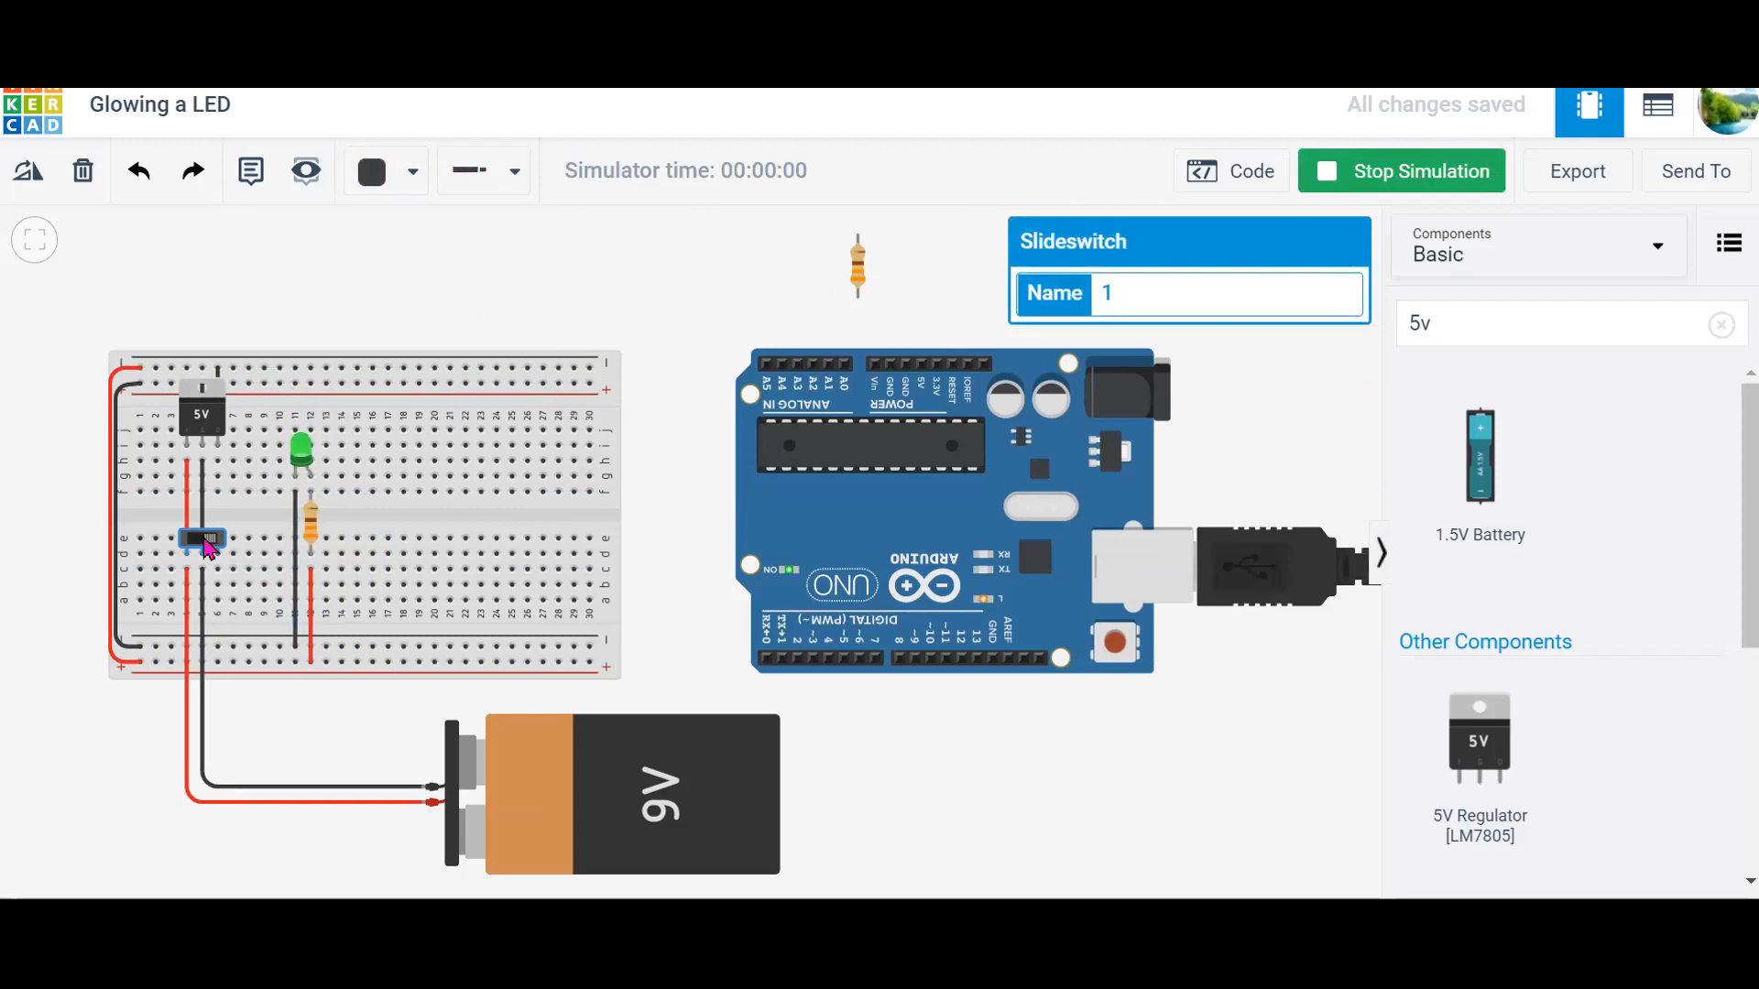
left_click(1388, 188)
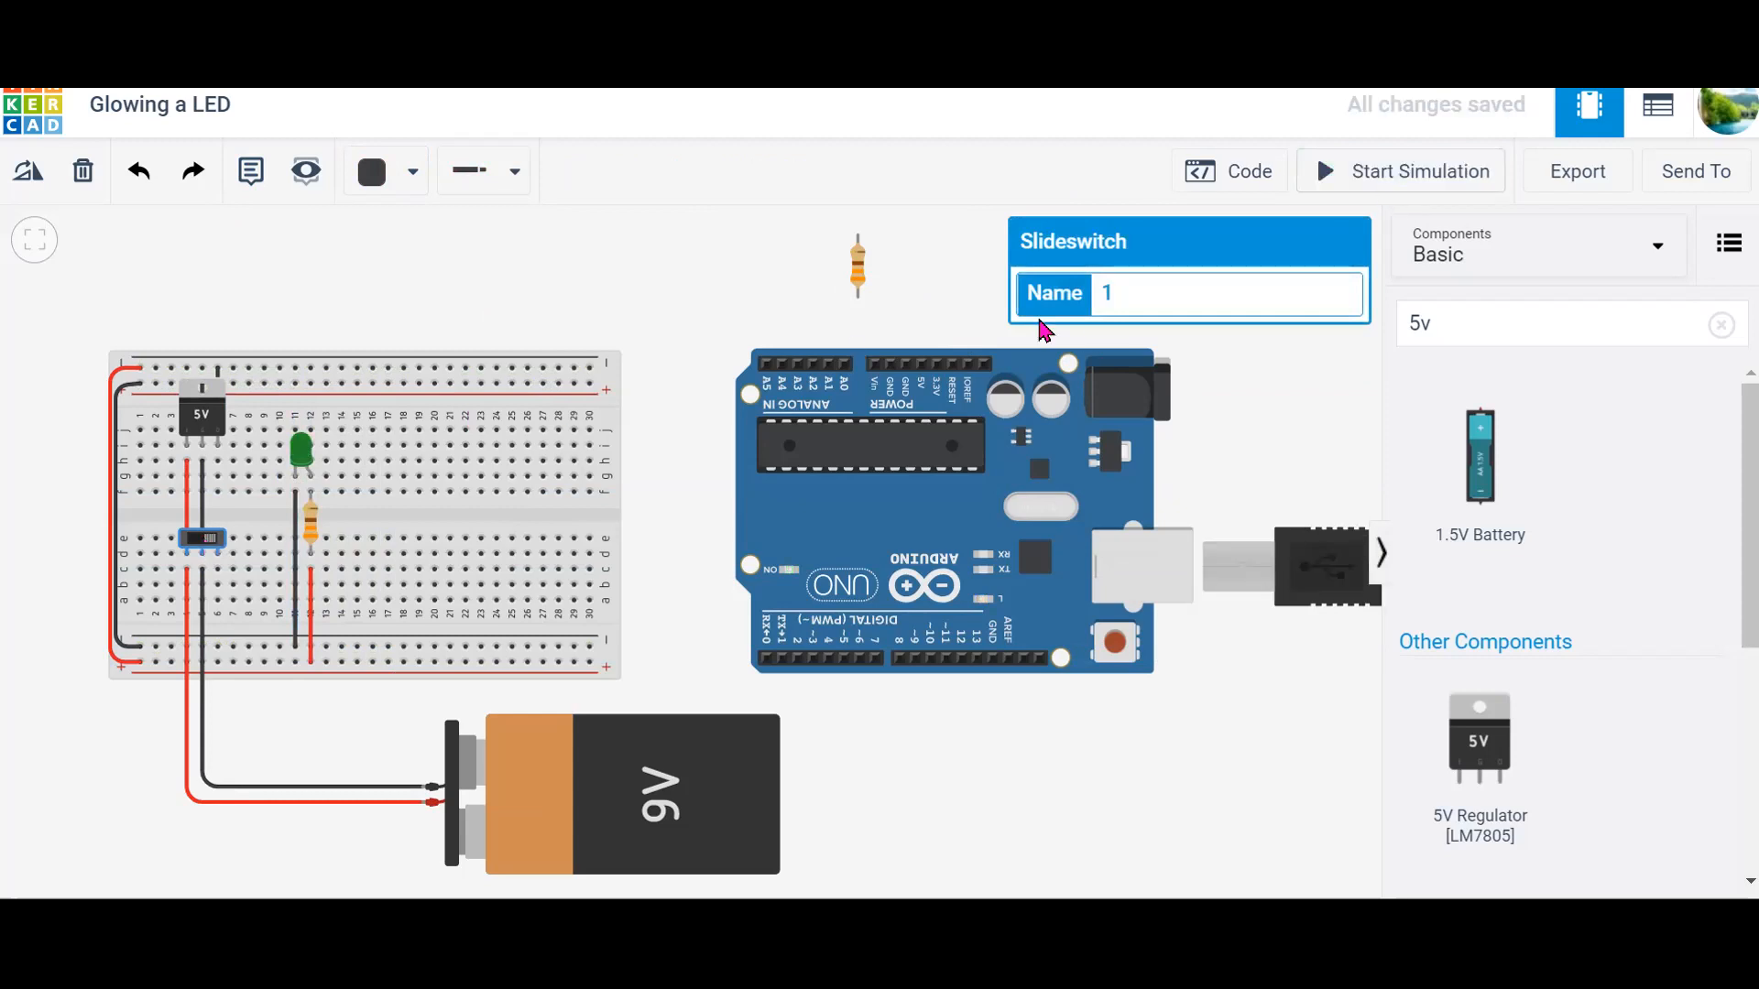
Step: Place the red LED in columns 18–19 of the upper half and the remaining resistor across the center gap in column 19
left_click(955, 275)
left_click_drag(1070, 279, 403, 449)
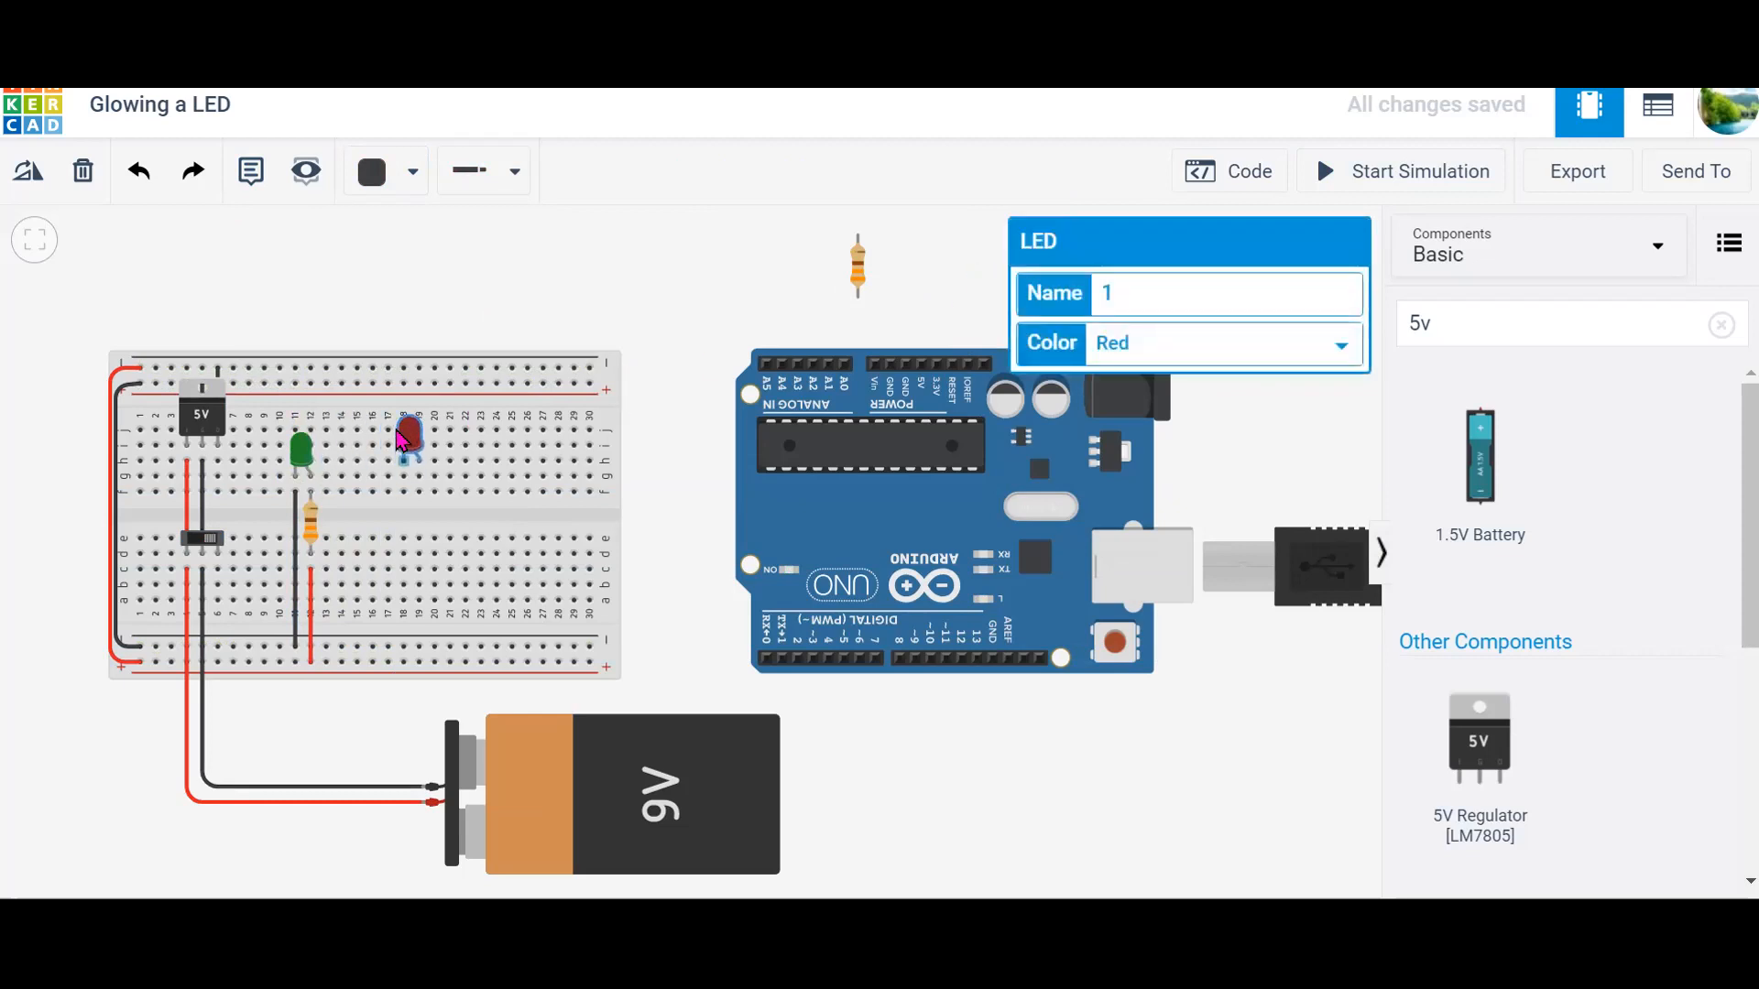
left_click_drag(857, 264, 419, 509)
Step: Wire d19 below the second resistor to the lower positive rail and color the wire red
left_click(420, 554)
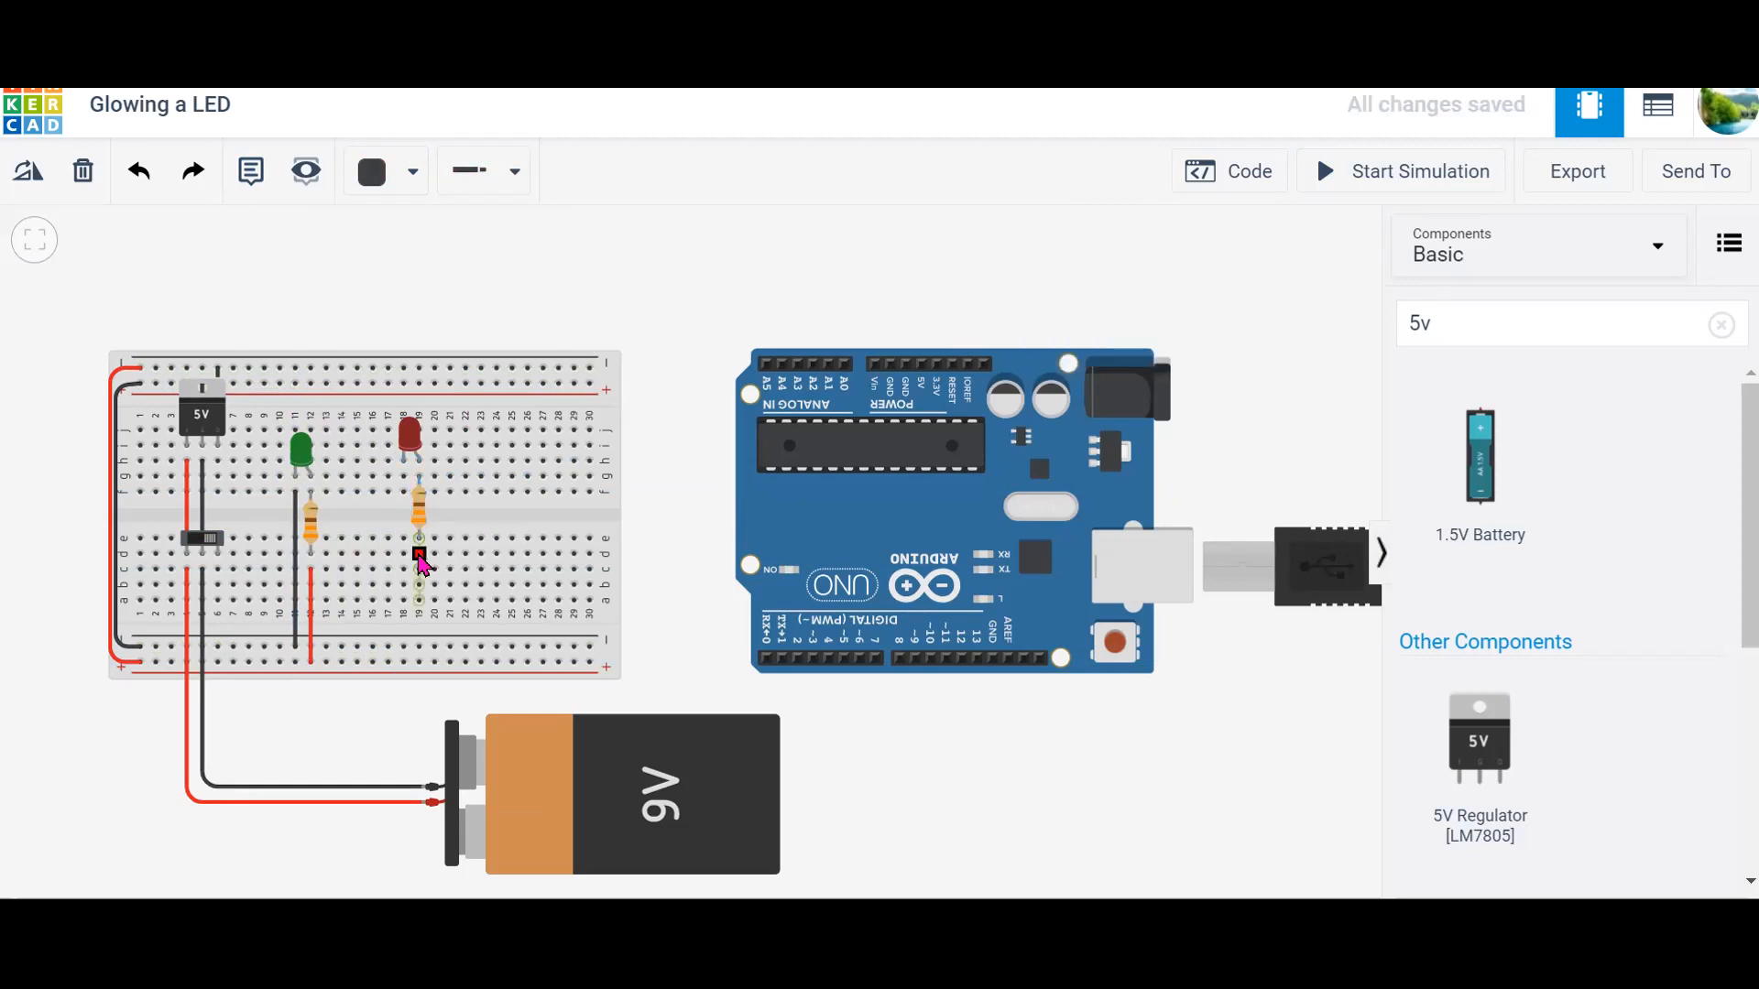
left_click(420, 662)
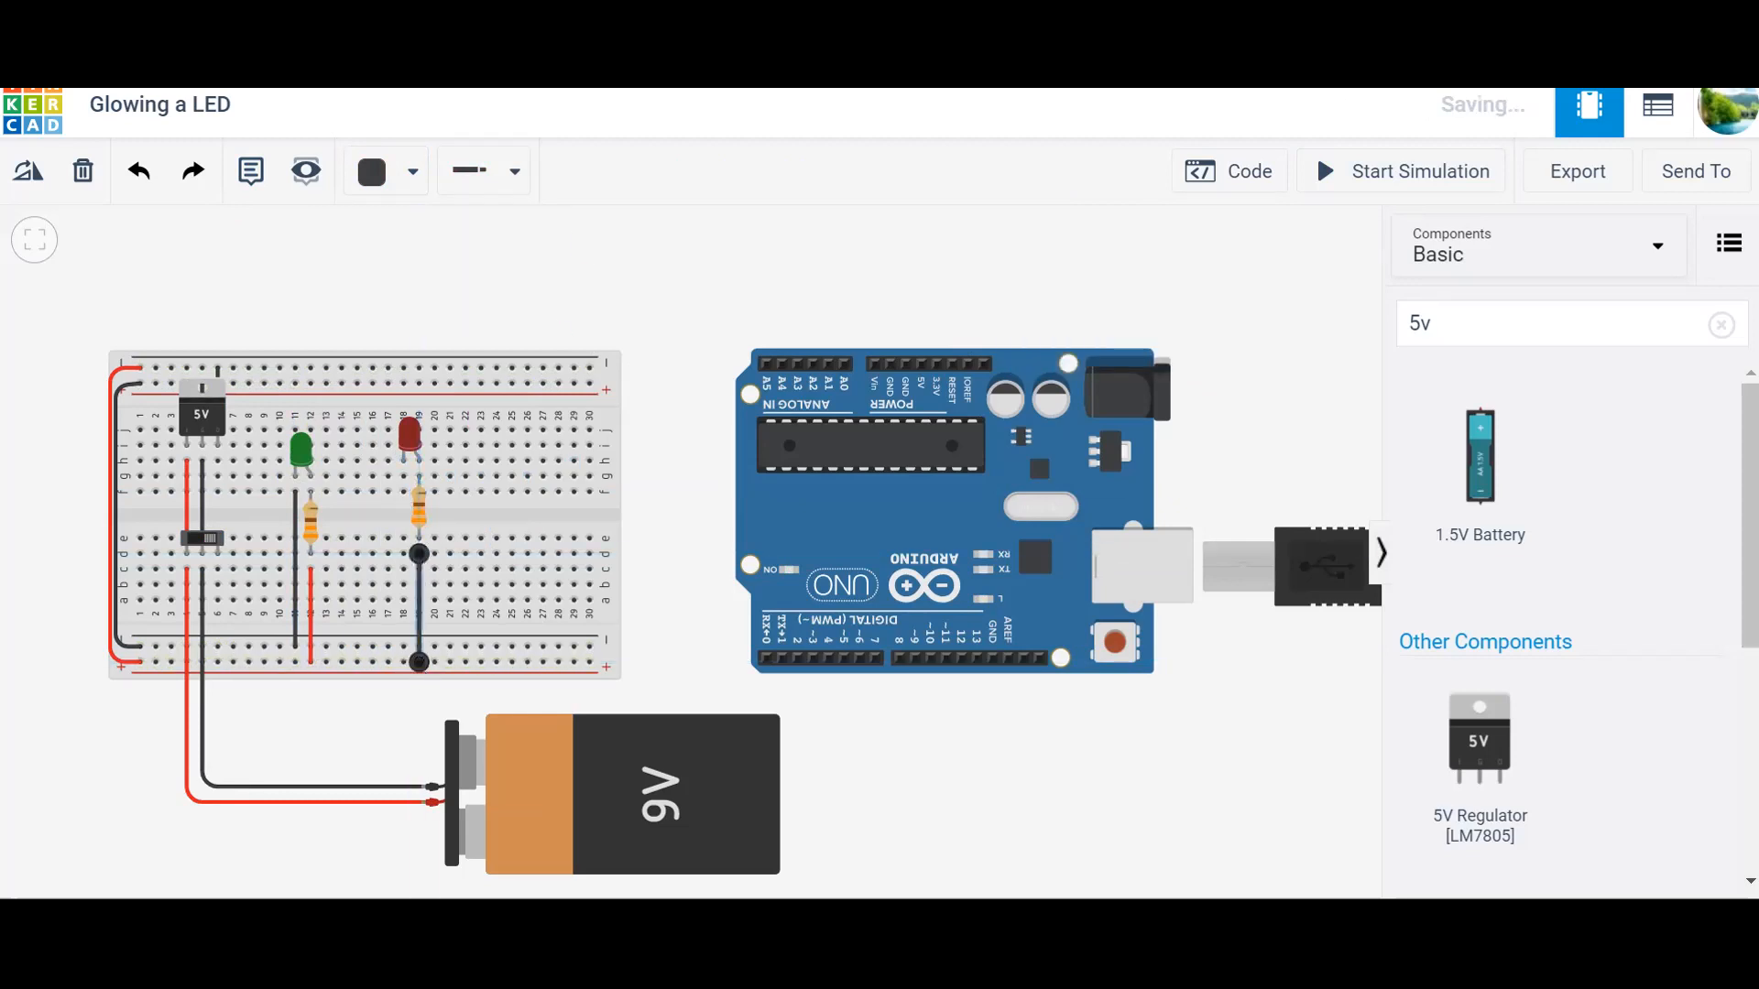
left_click(389, 179)
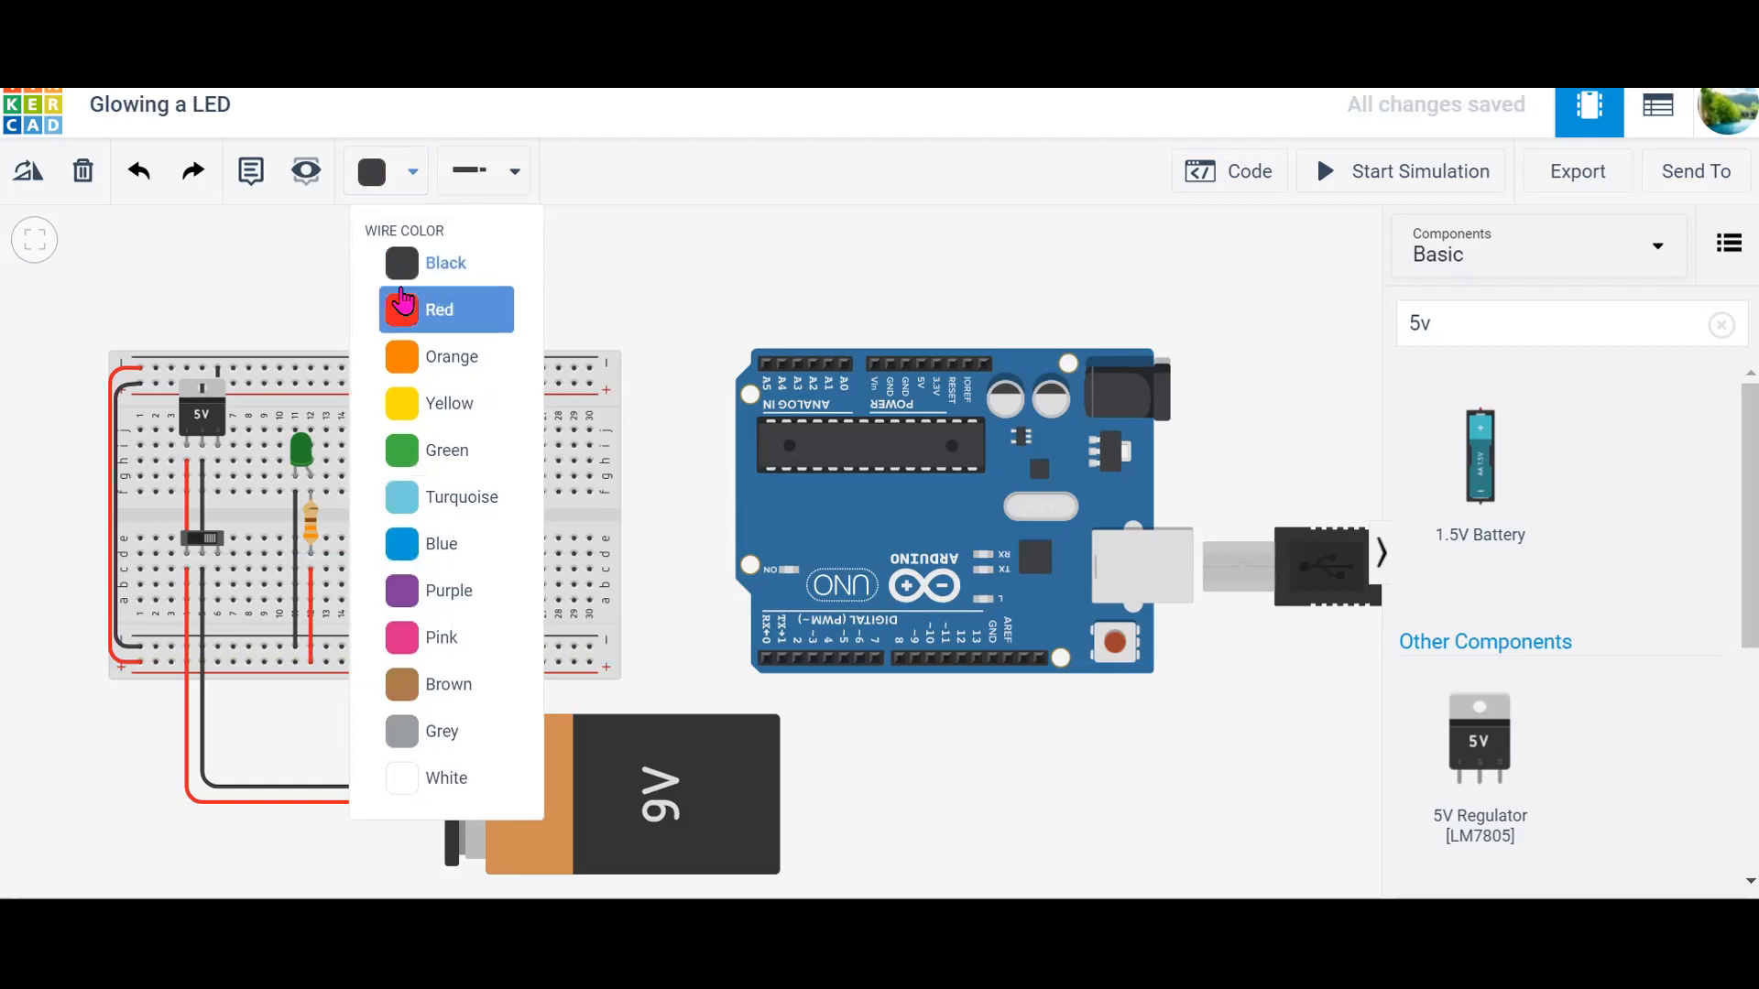
left_click(406, 301)
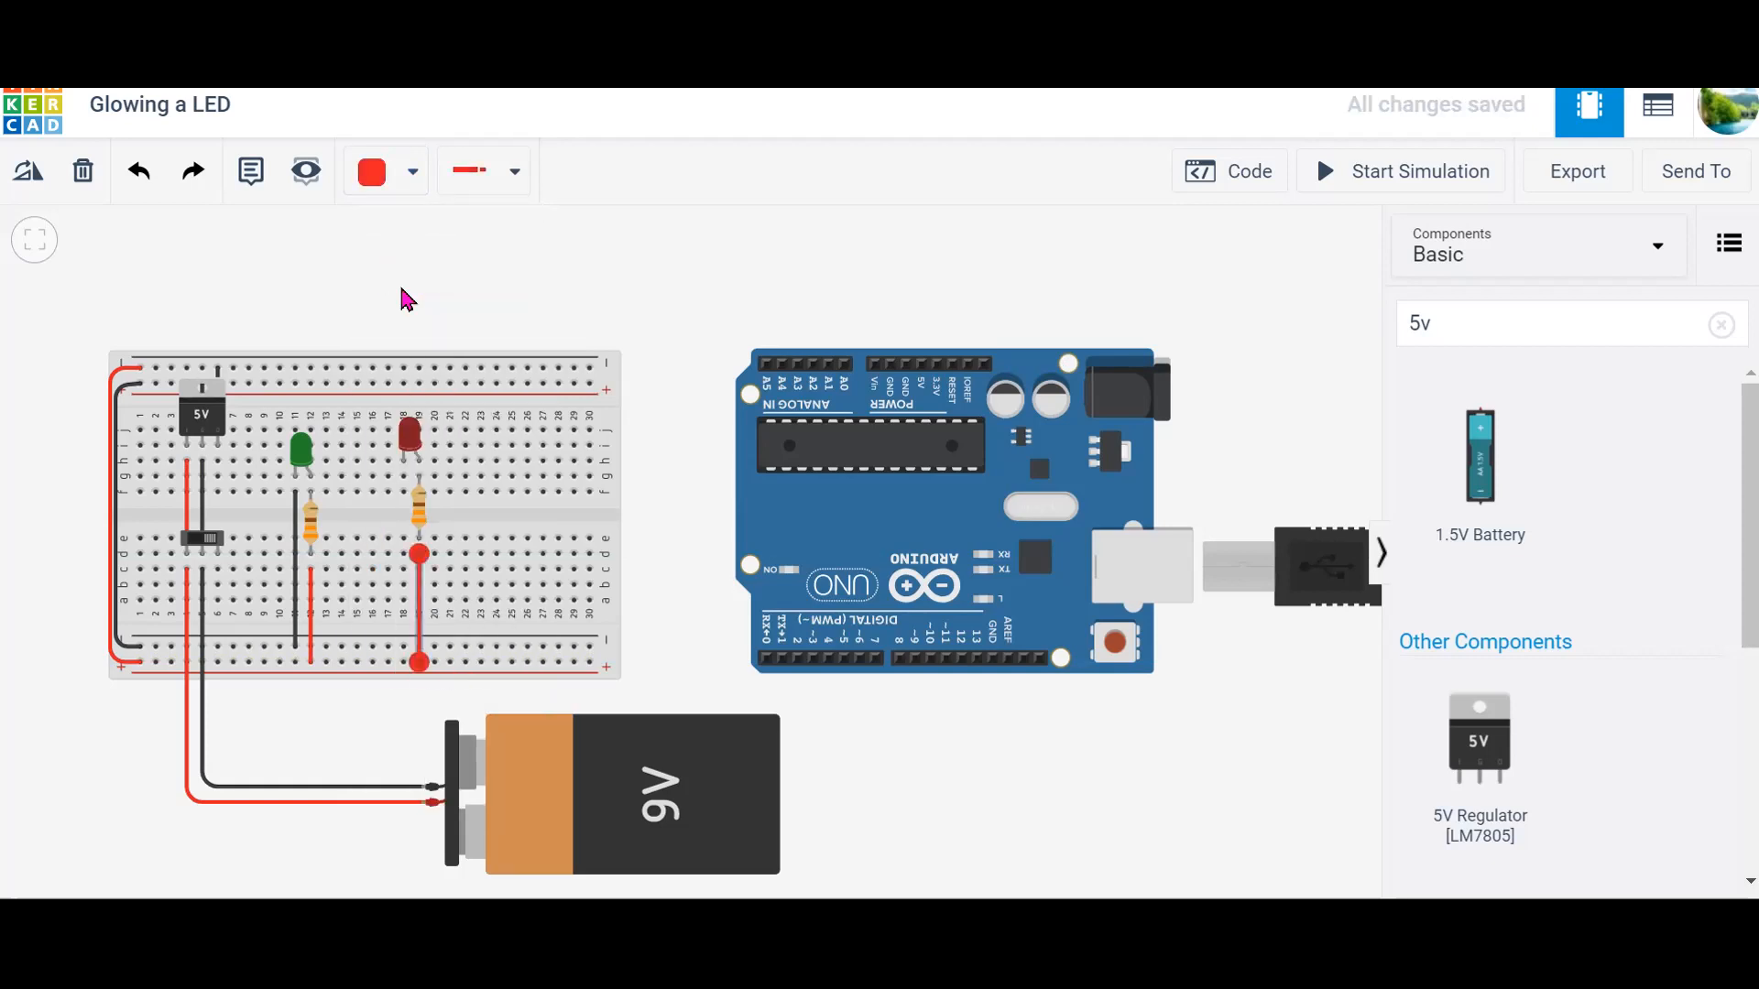
Step: Wire f18 below the red LED to Arduino pin D10, routed beneath the breadboard, and color the wire purple
left_click(404, 478)
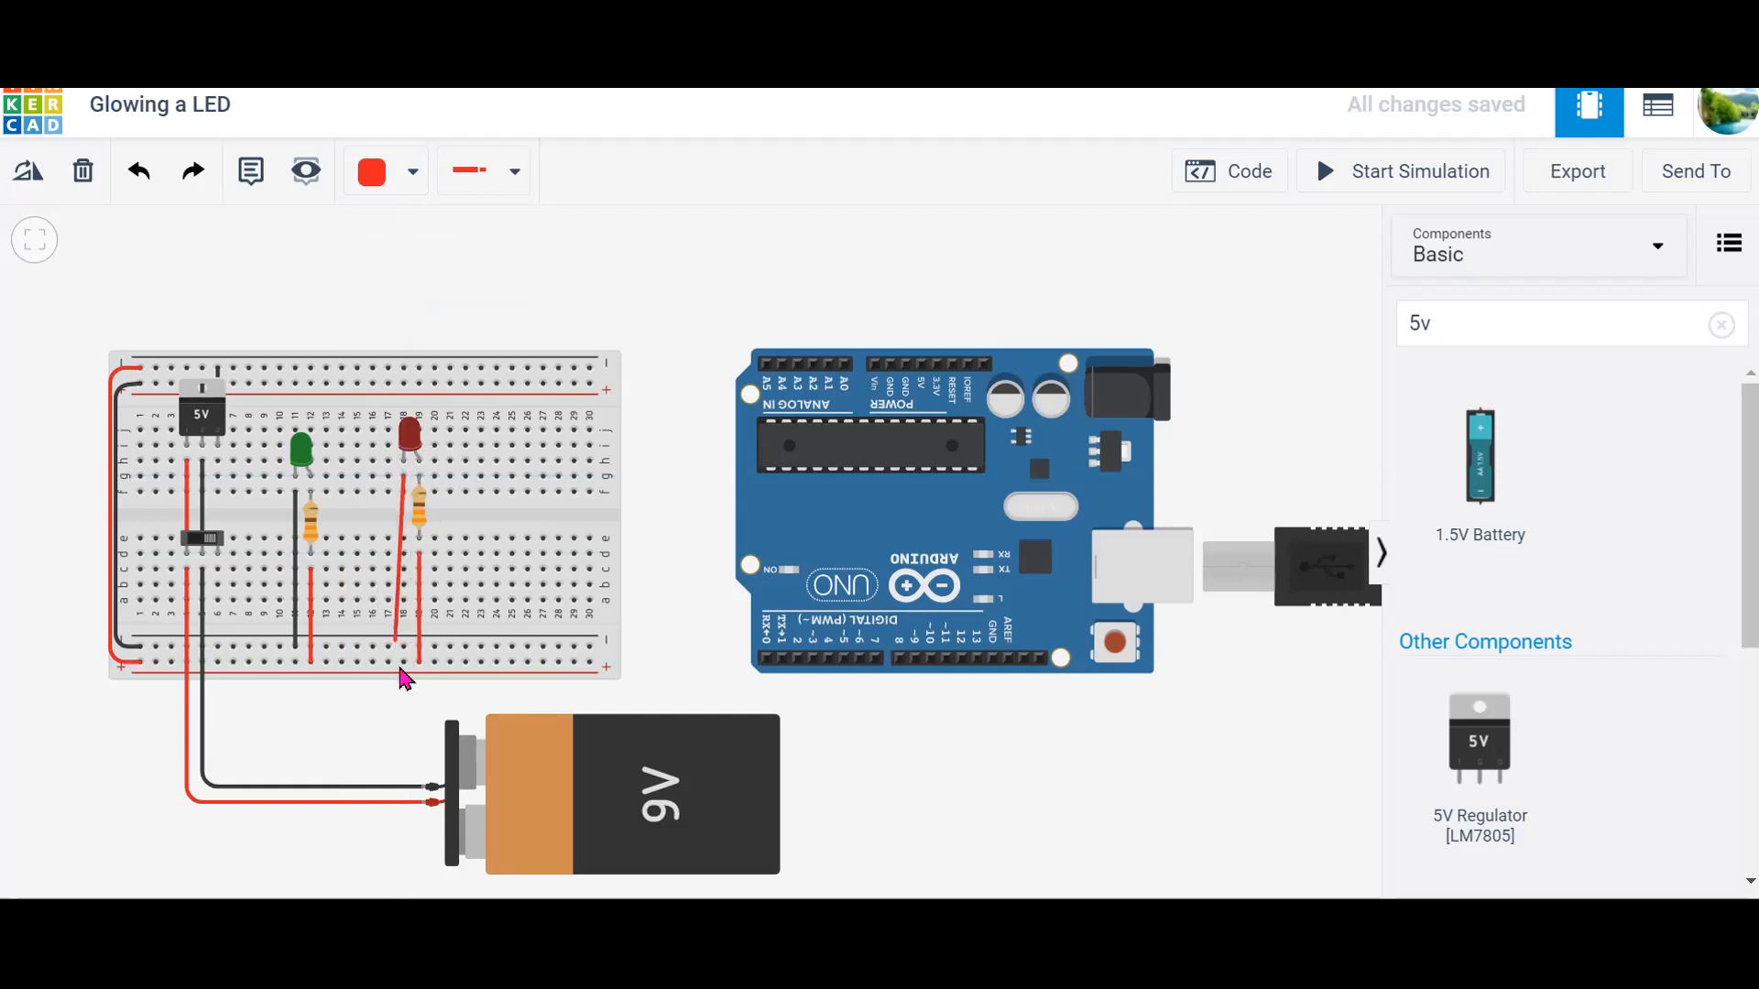
left_click(404, 697)
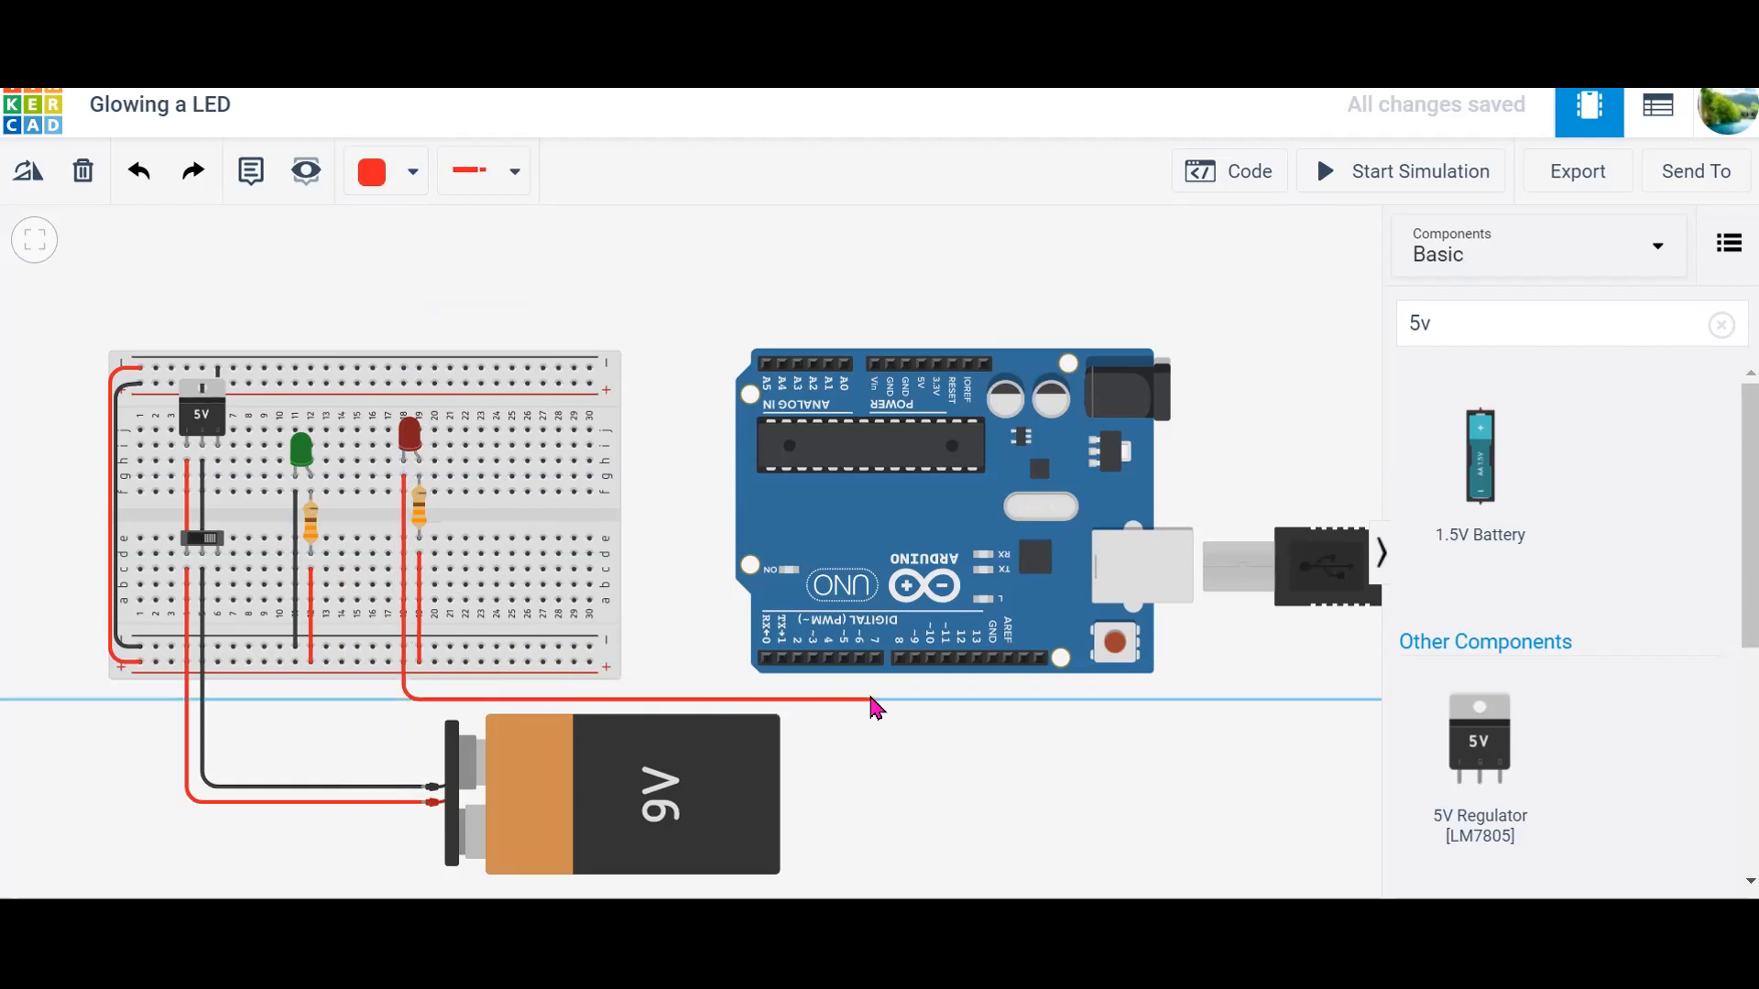
left_click(933, 692)
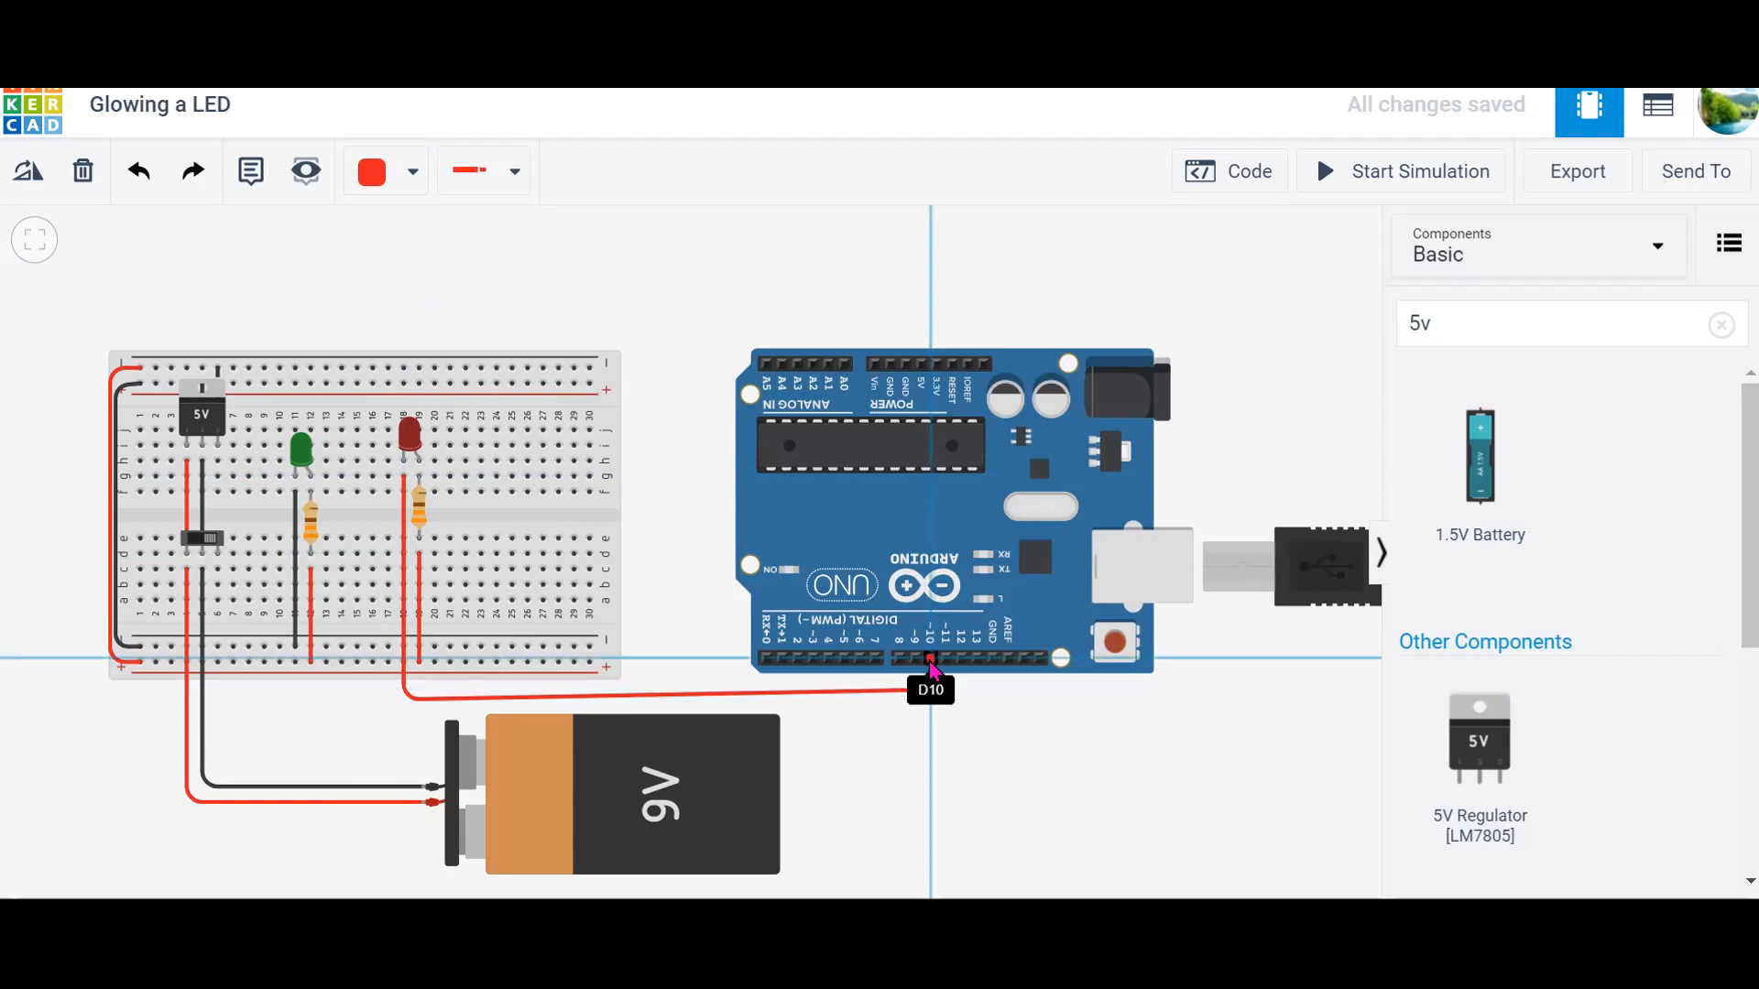
left_click(931, 659)
left_click_drag(932, 696, 930, 700)
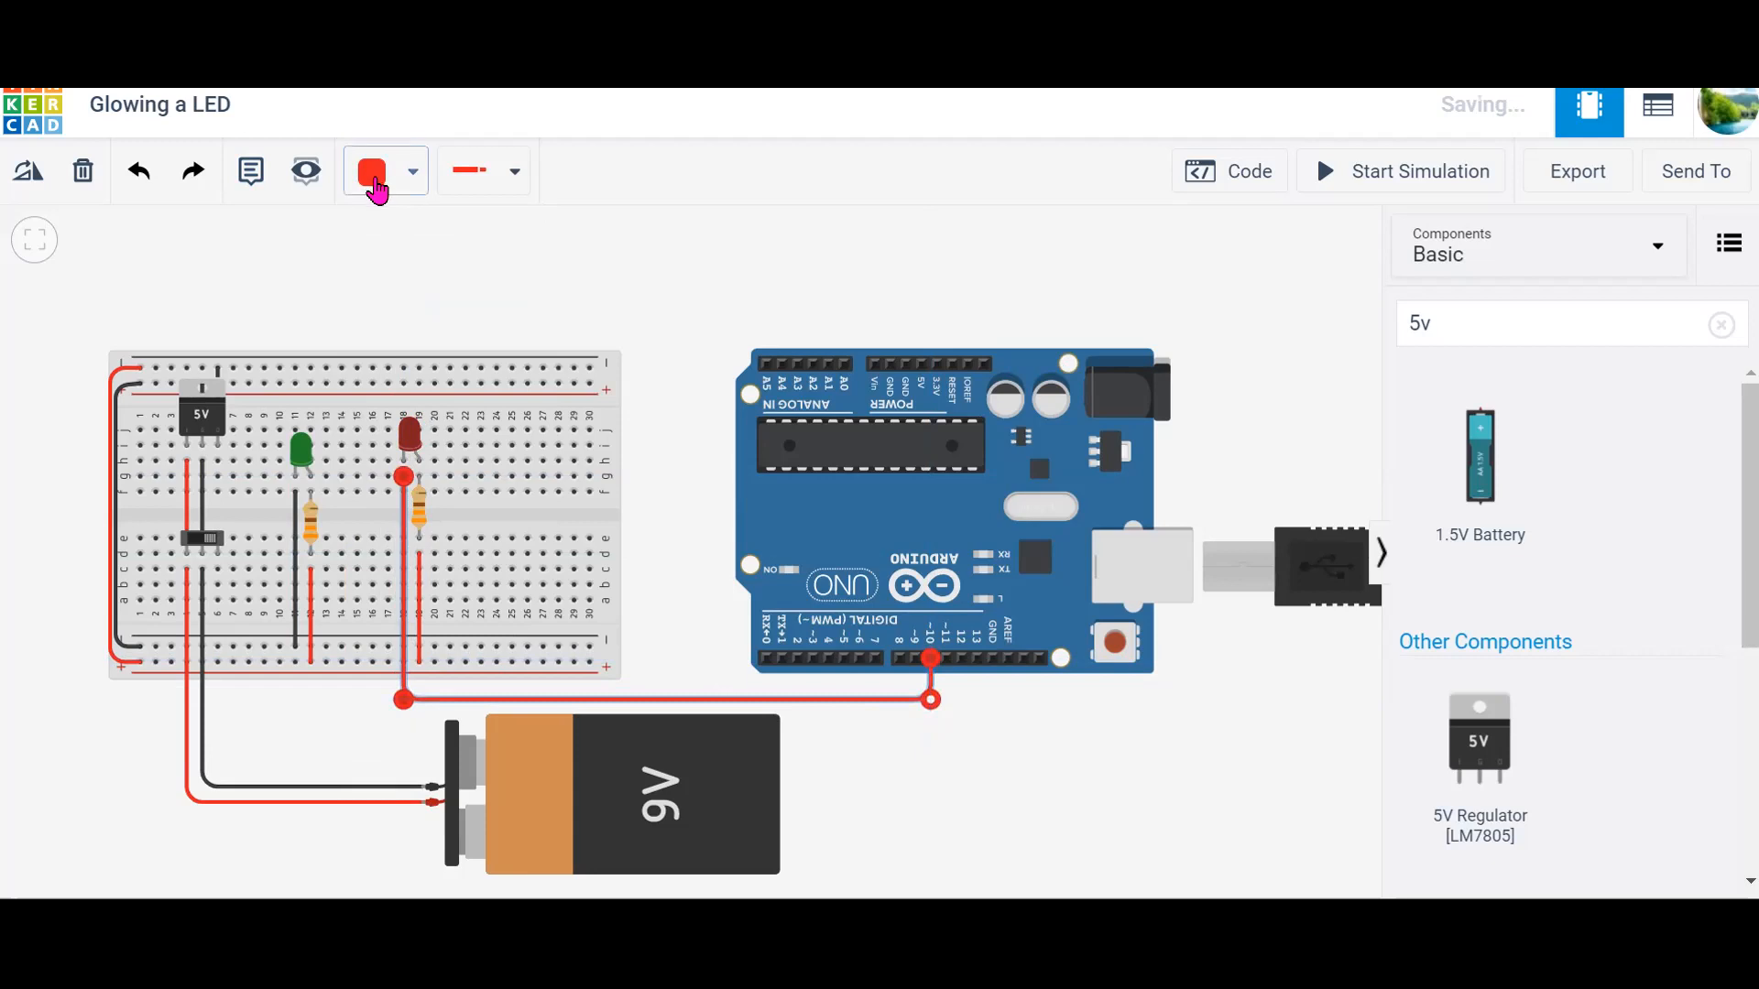
left_click(376, 190)
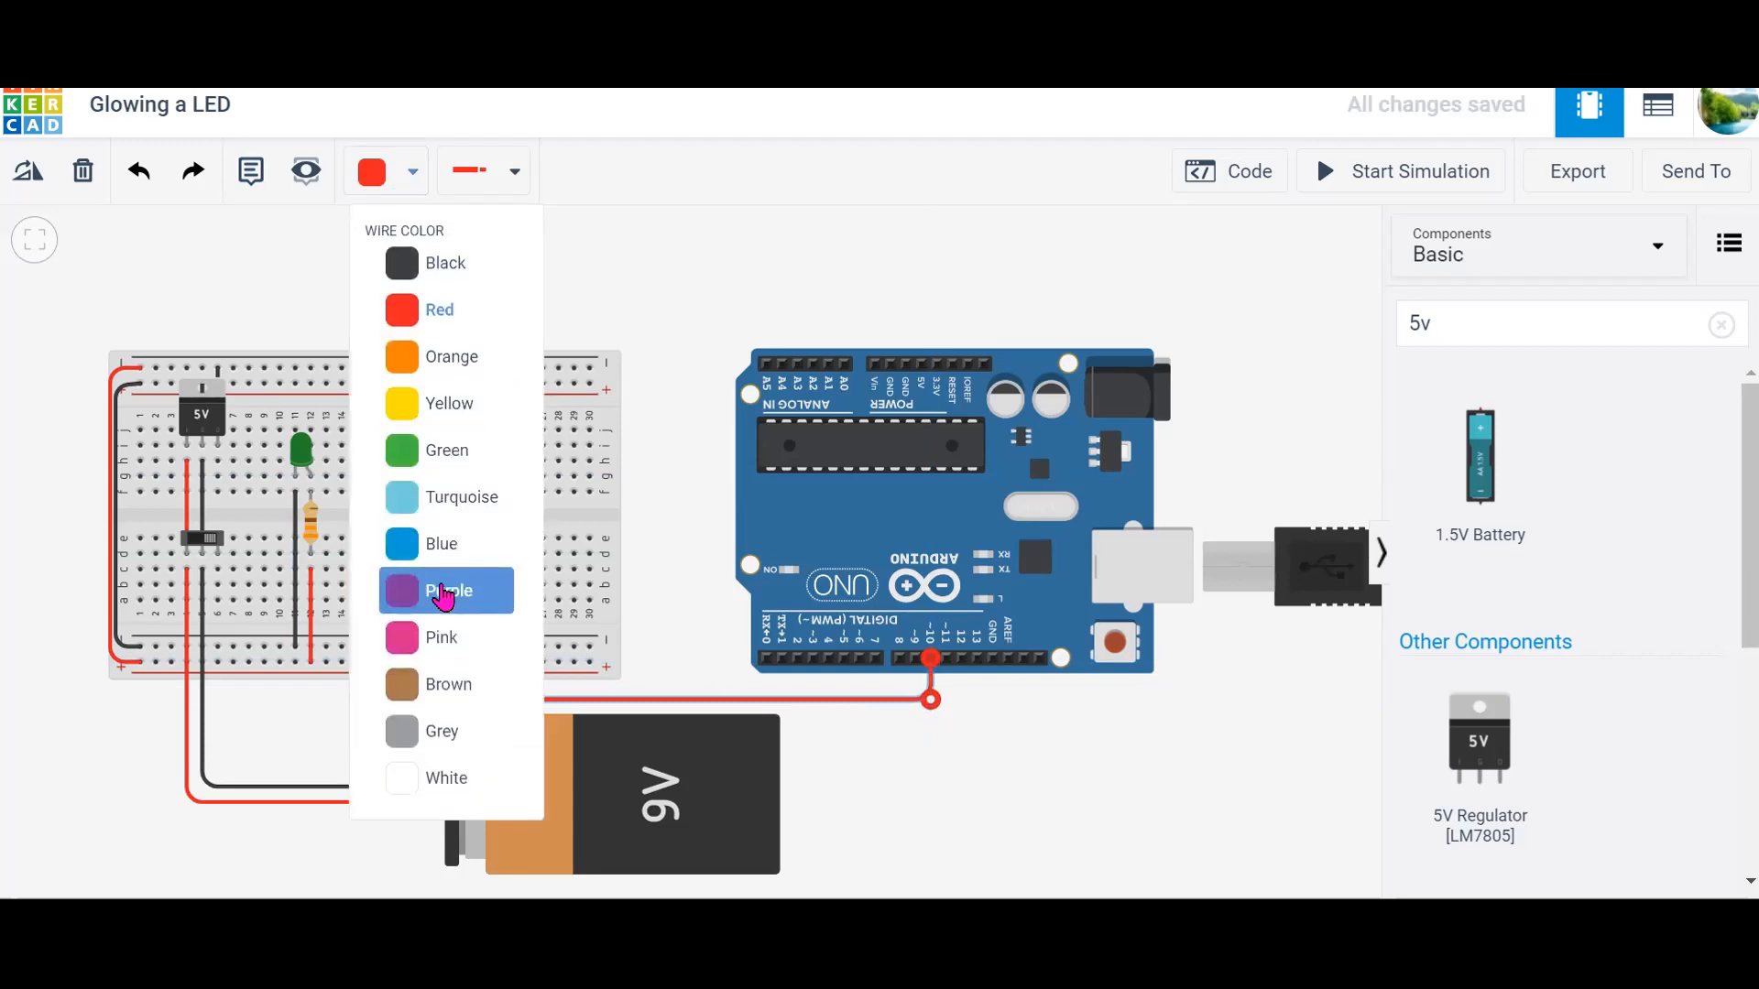
left_click(444, 592)
left_click(1147, 780)
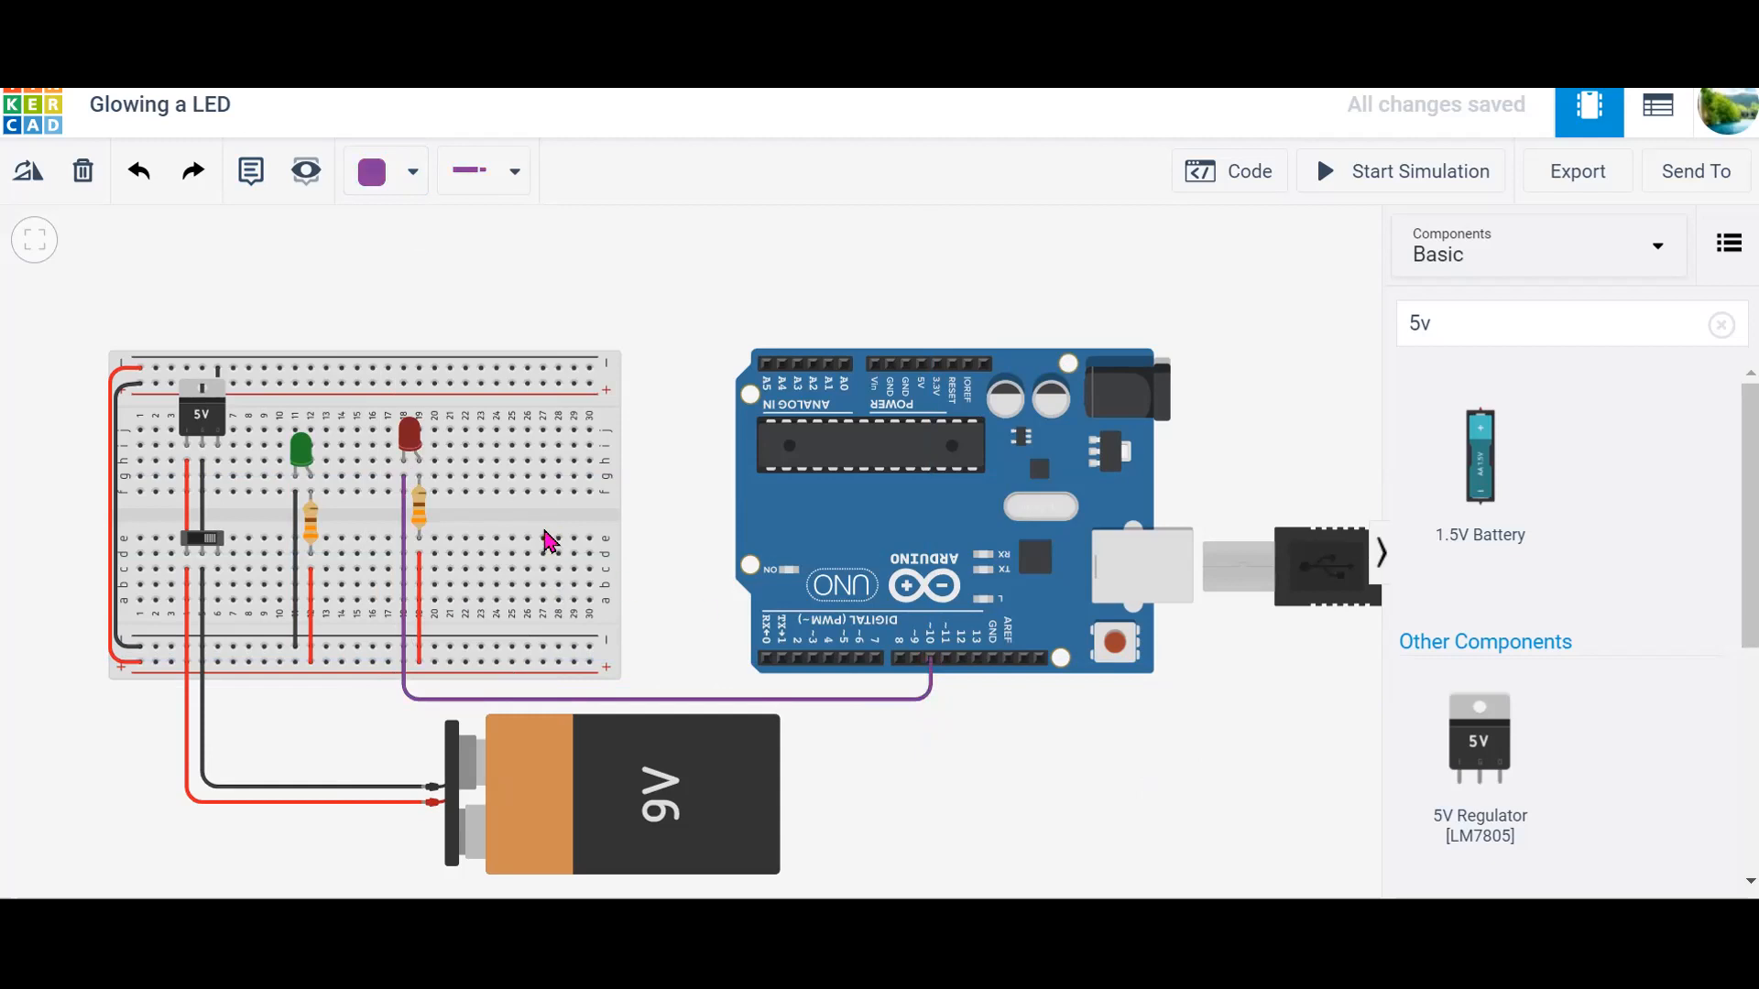
Step: Change the color of the red LED in columns 18–19 to Blue
left_click(414, 445)
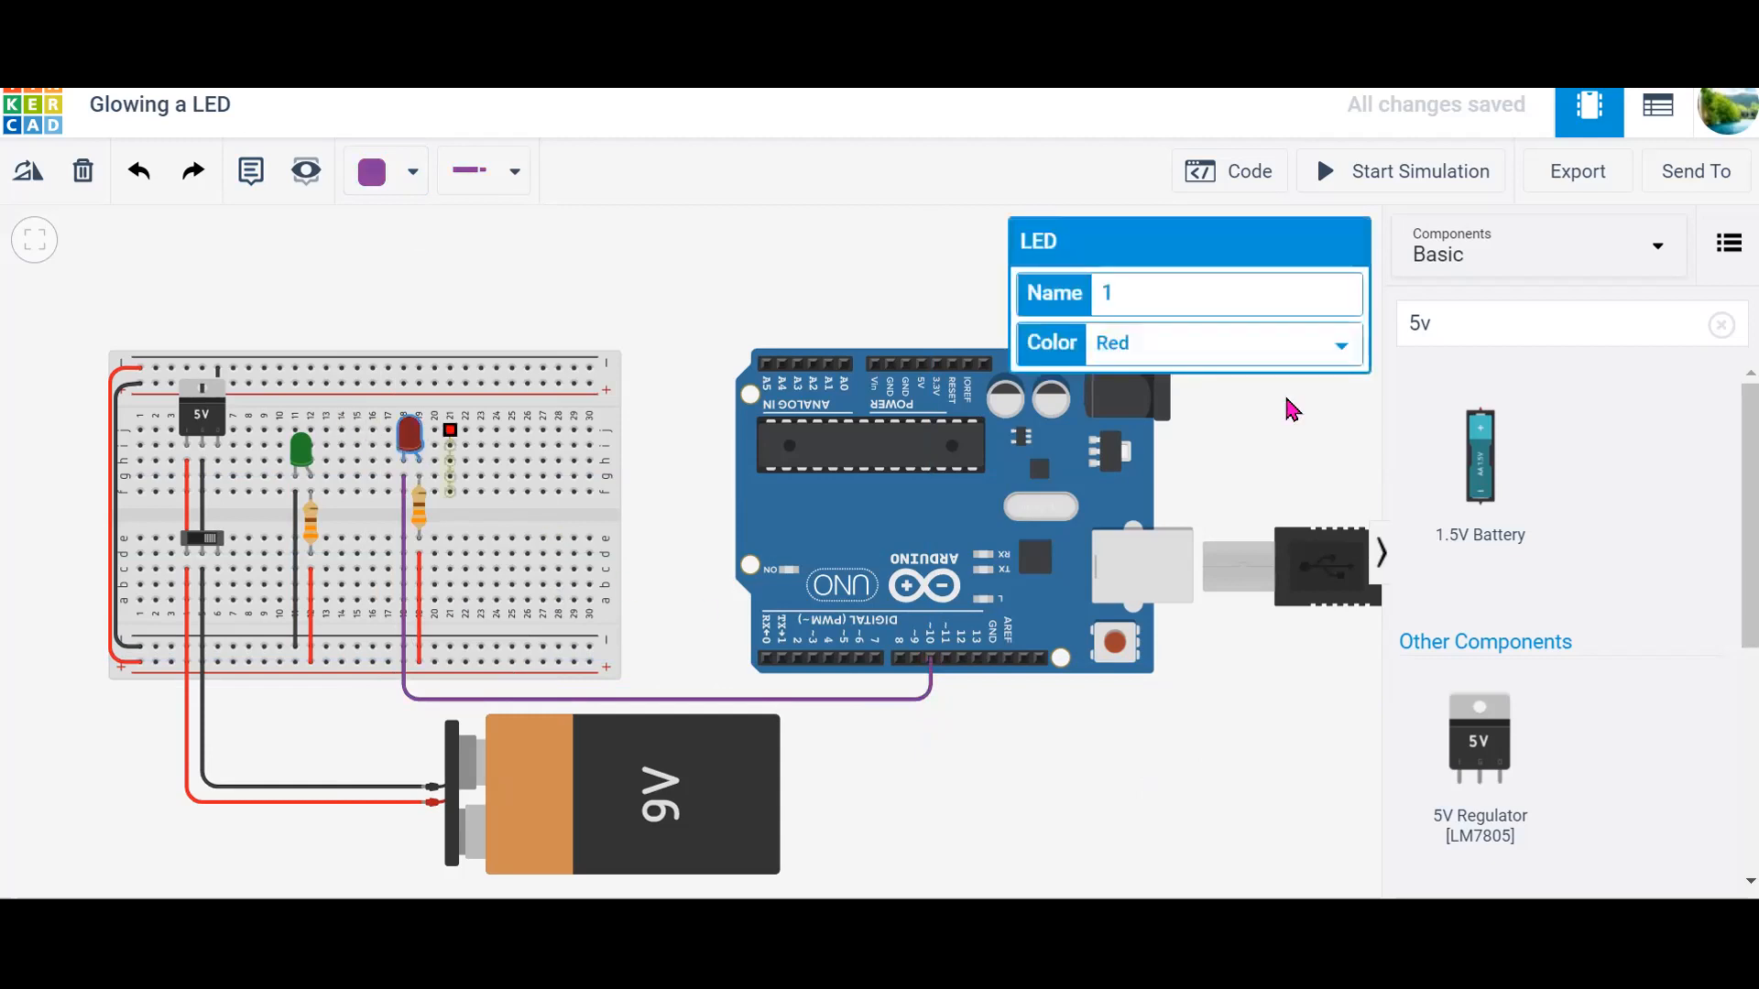
left_click(1293, 356)
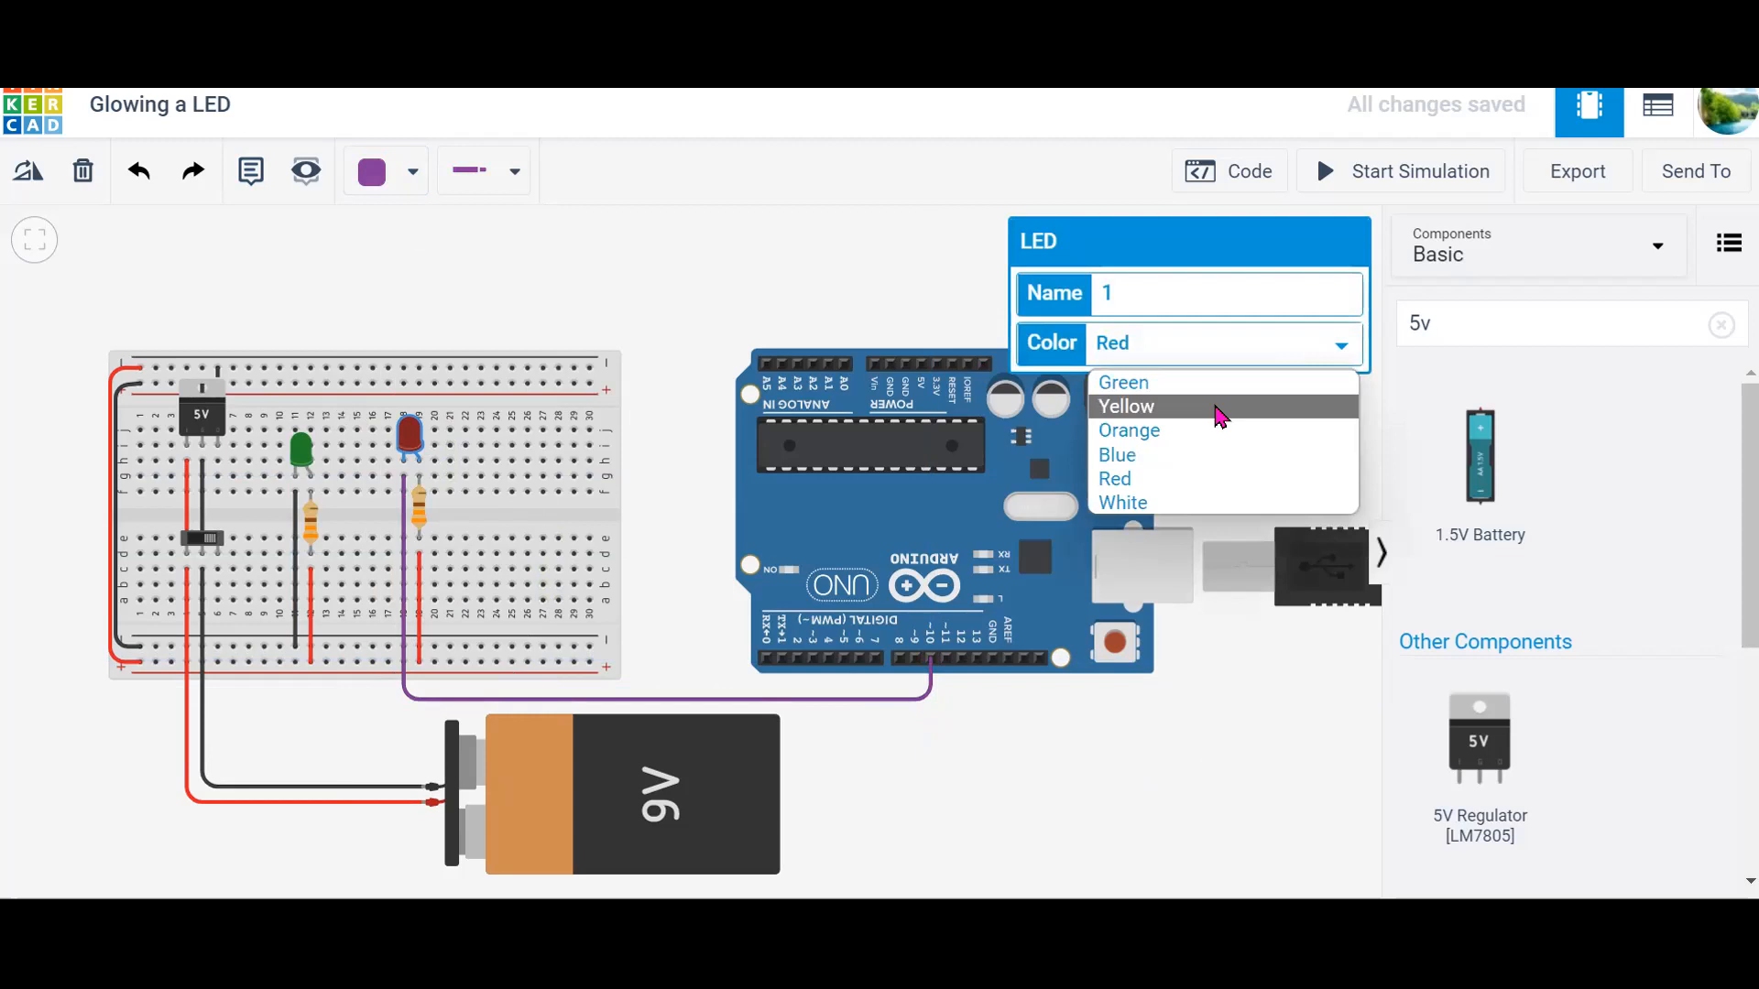
left_click(1201, 455)
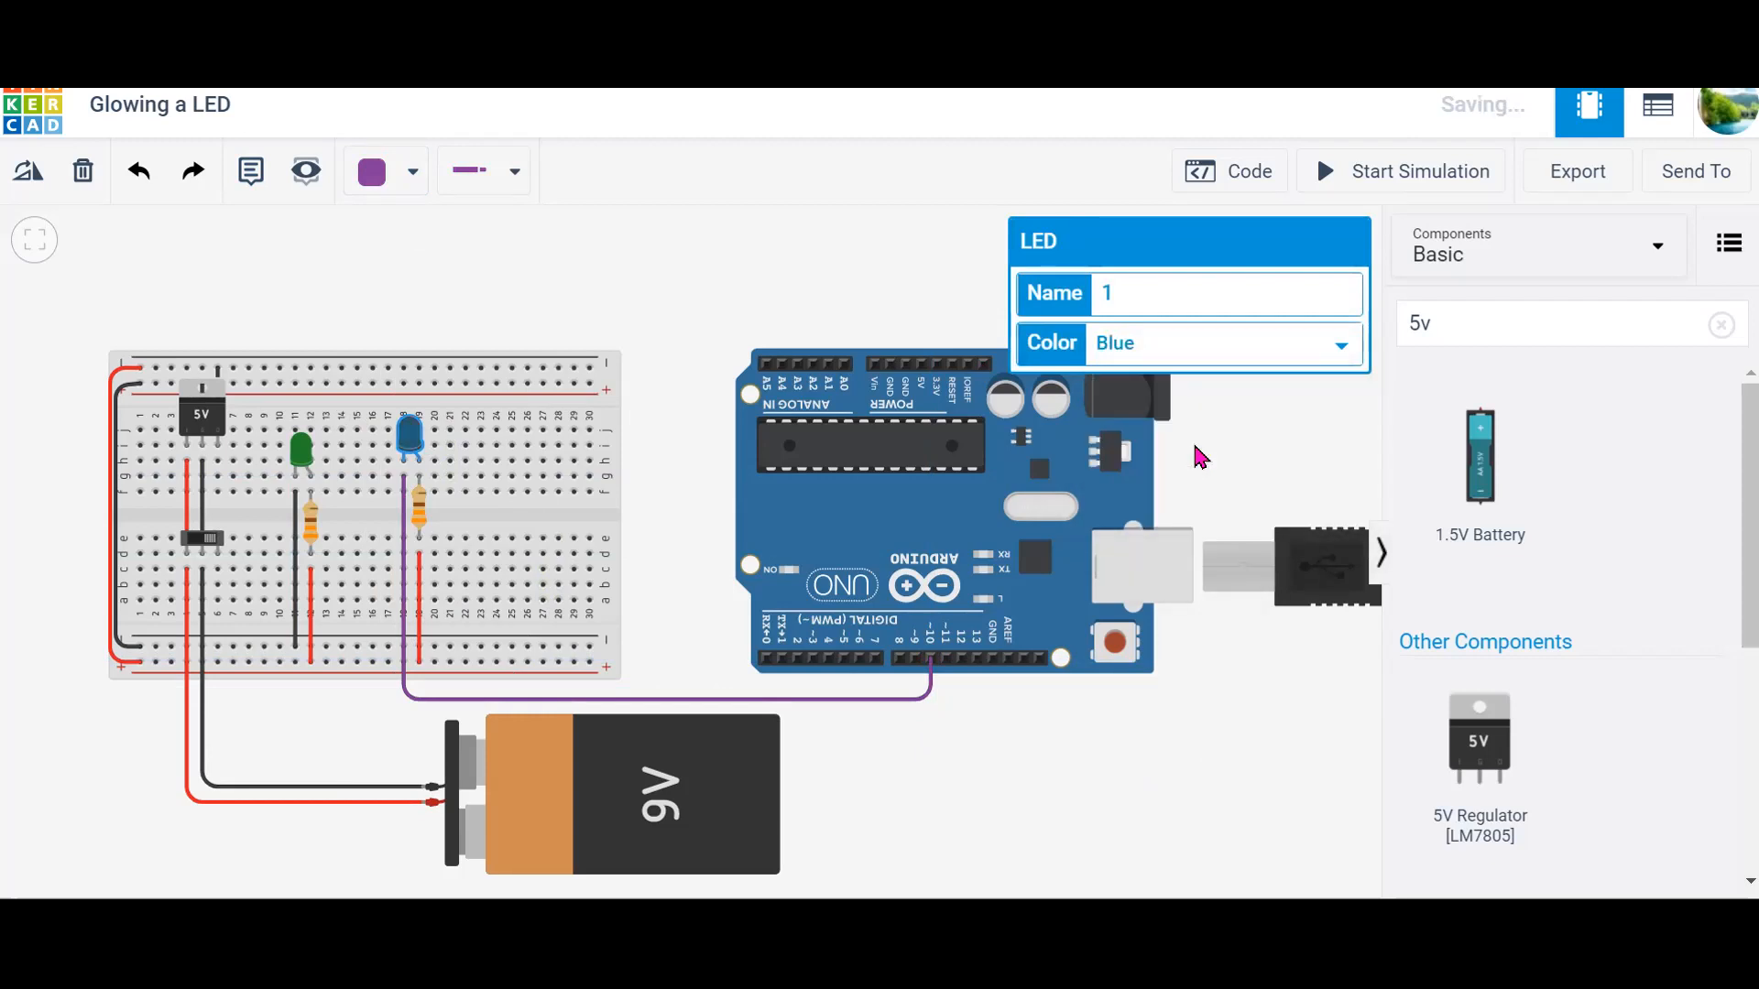
left_click(953, 314)
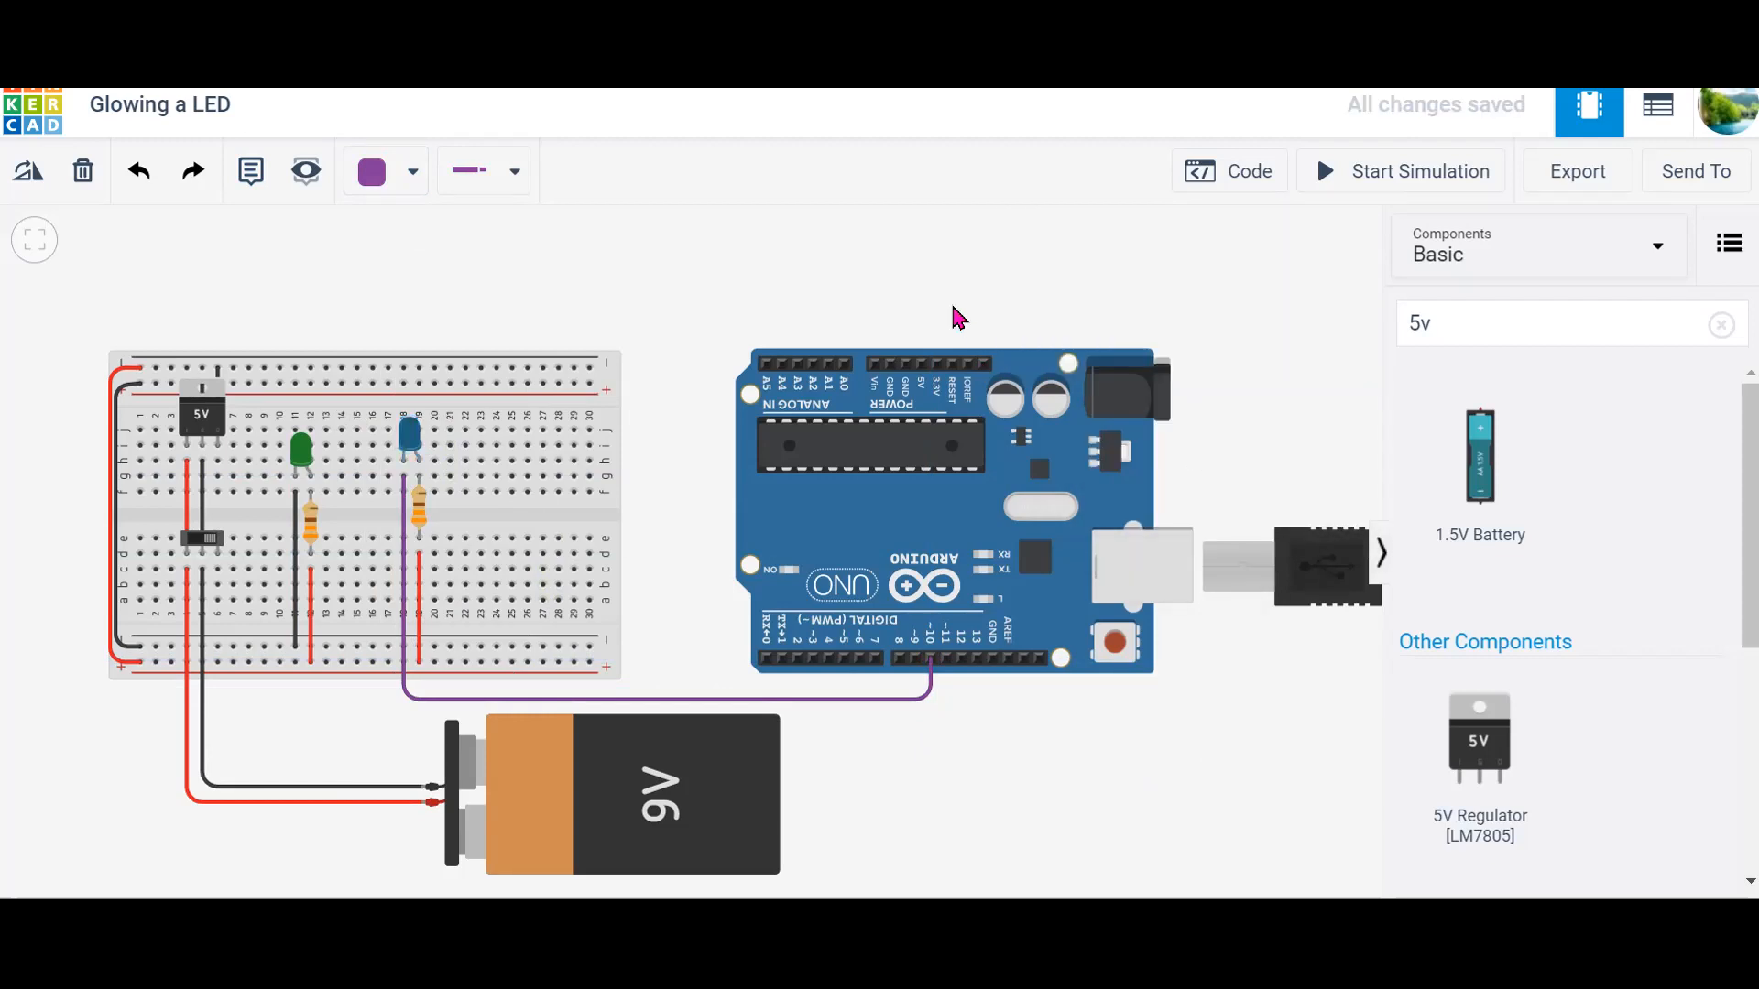
Step: Wire the Arduino 5V pin over the top of the board to the breadboard's outermost upper rail row at column 30
left_click(921, 368)
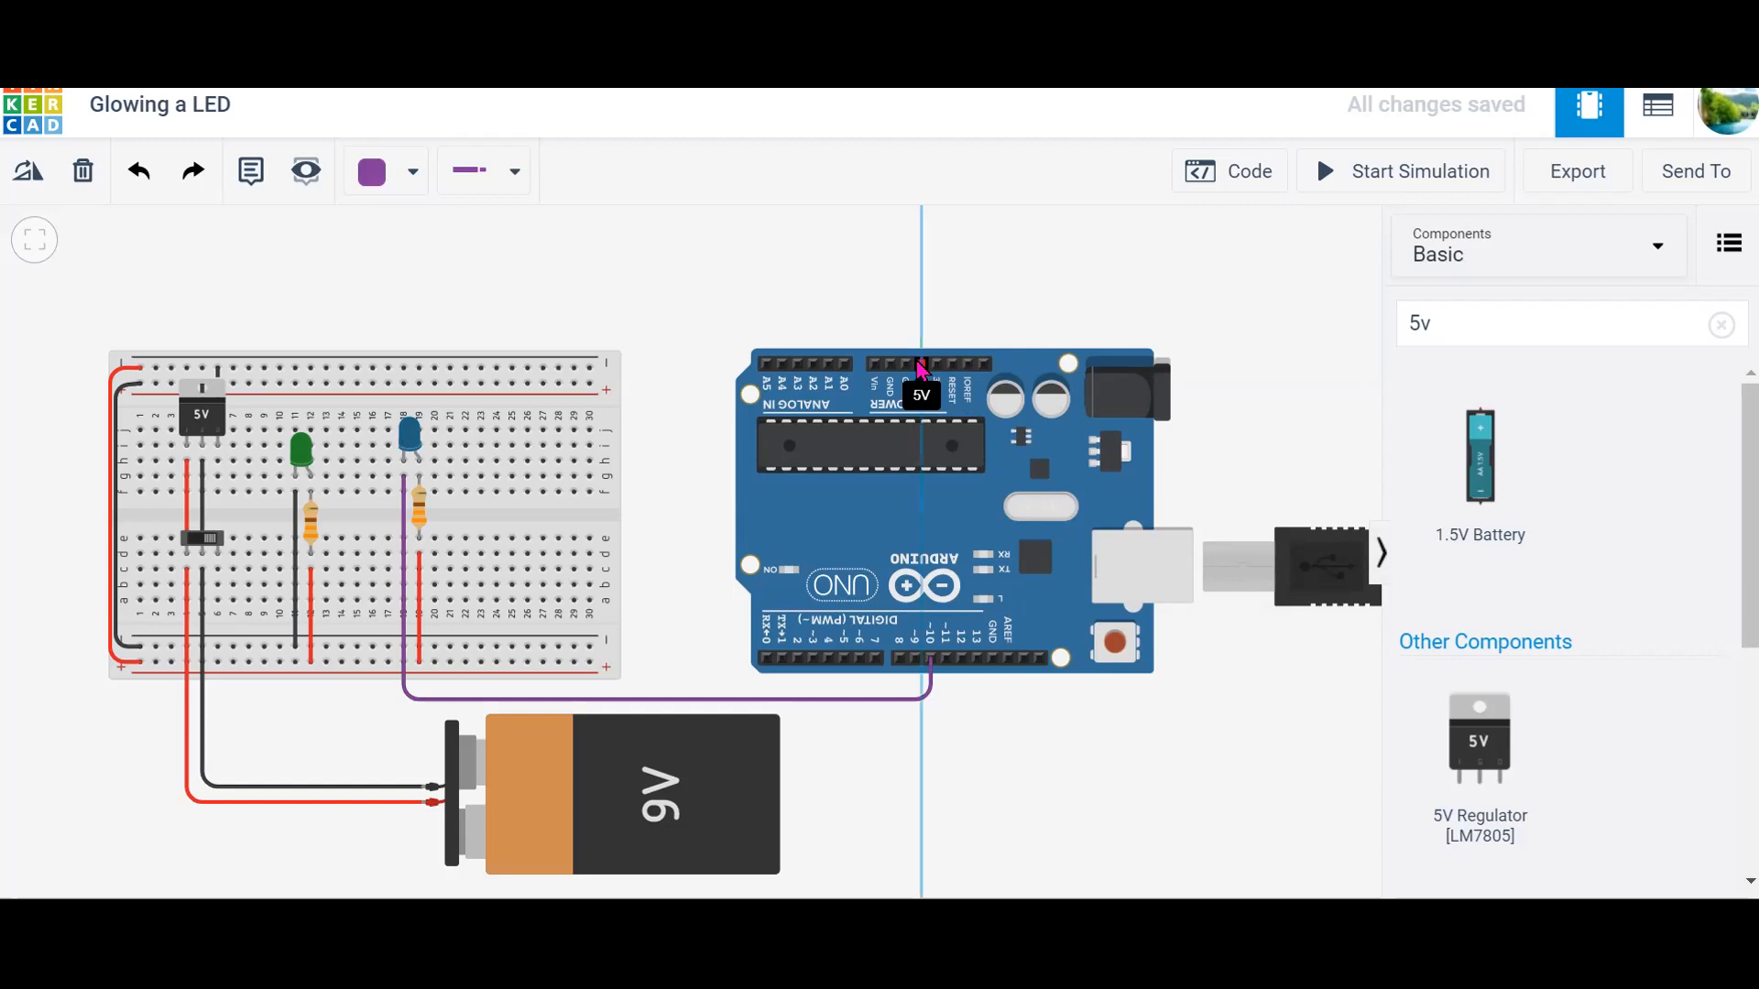
left_click(921, 274)
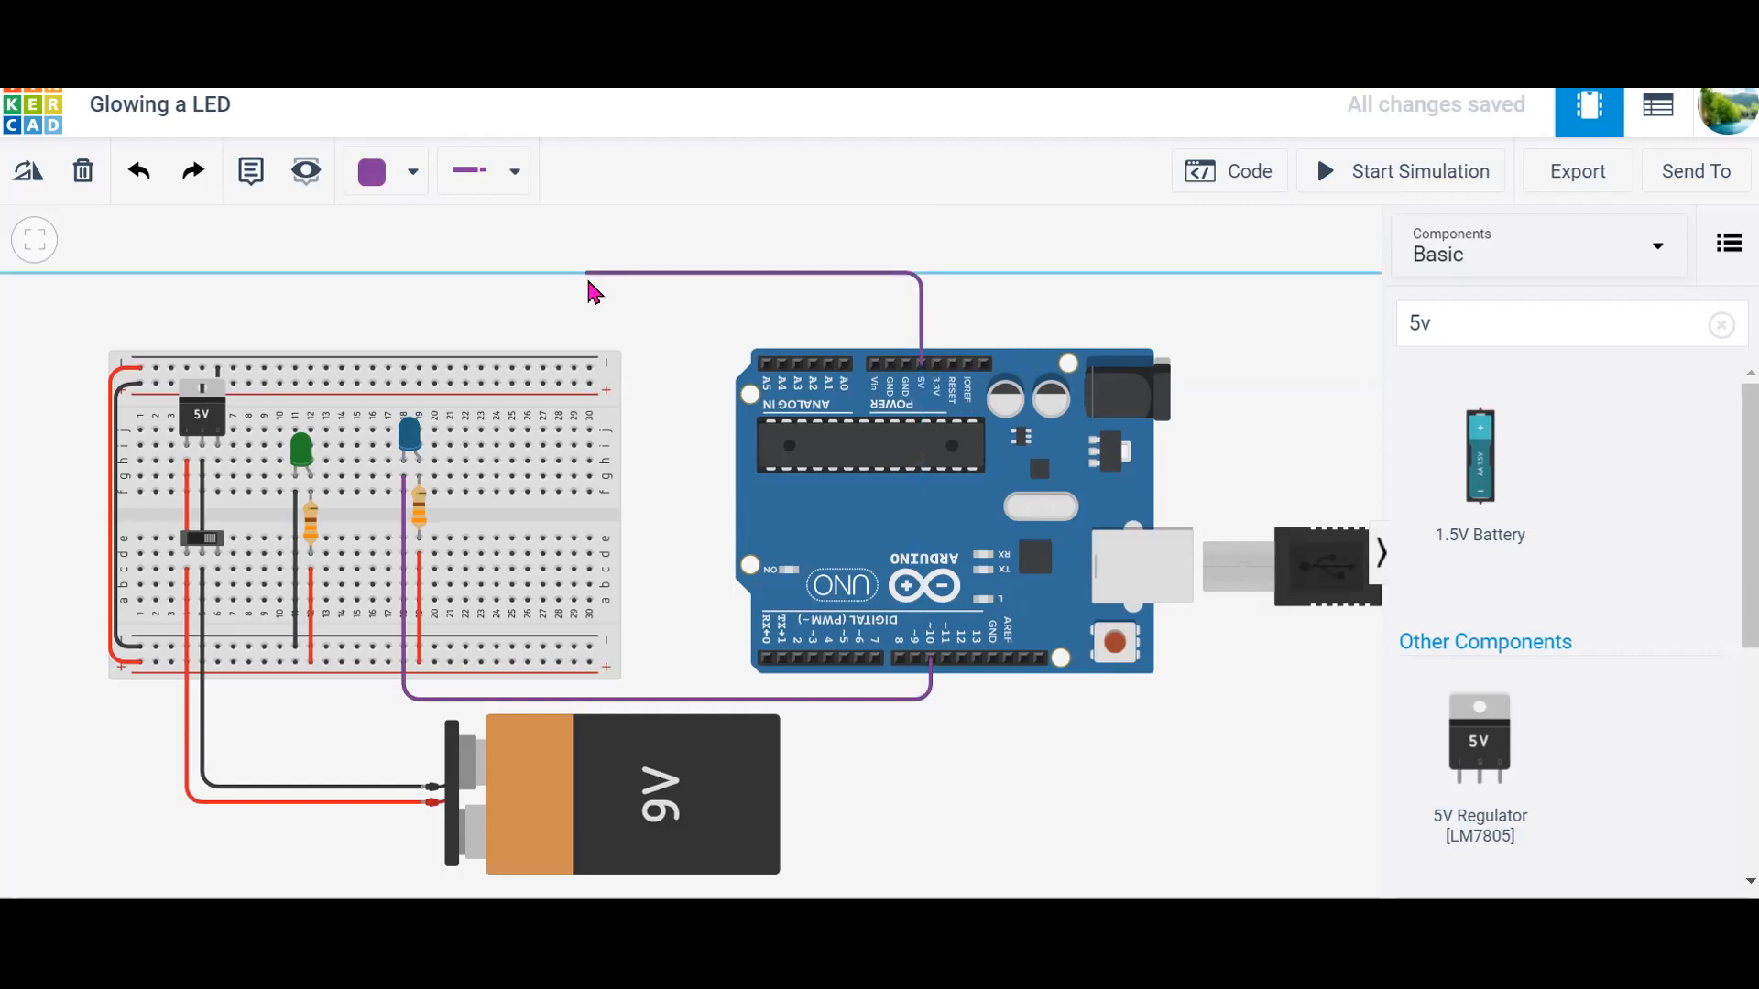
left_click(591, 279)
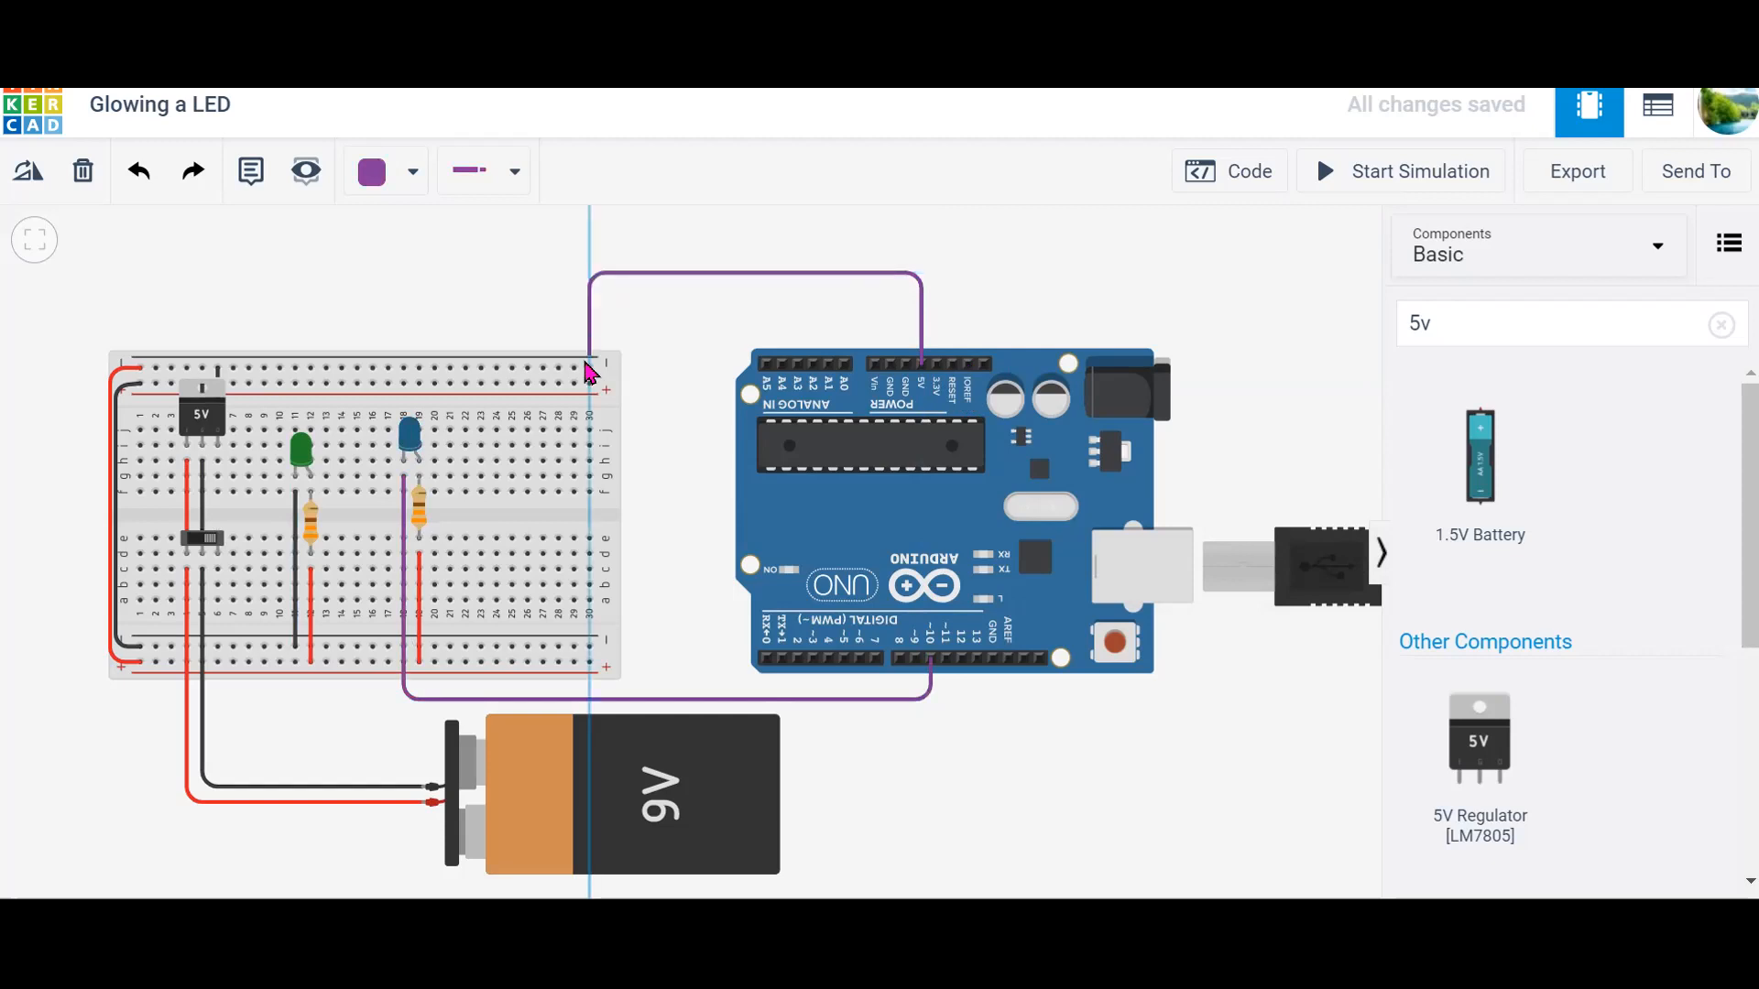
left_click(588, 369)
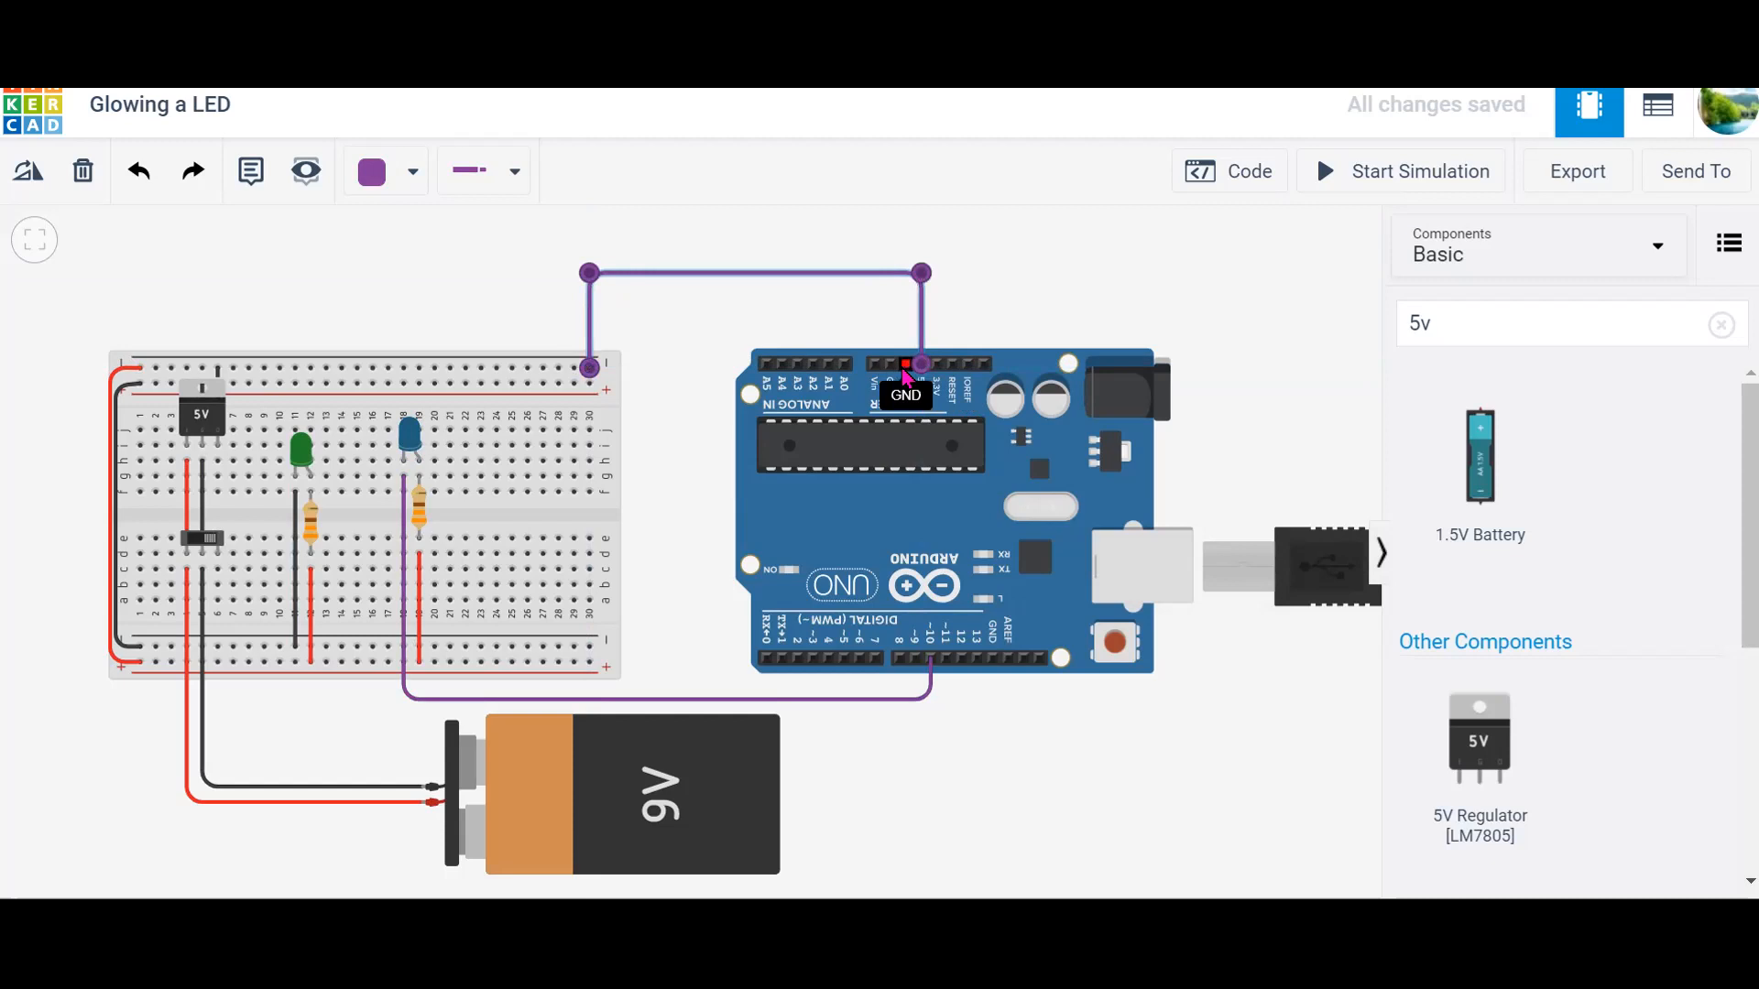
Step: Wire the Arduino GND pin beside 5V to the inner upper rail row at column 30 and color the wire black
left_click(901, 365)
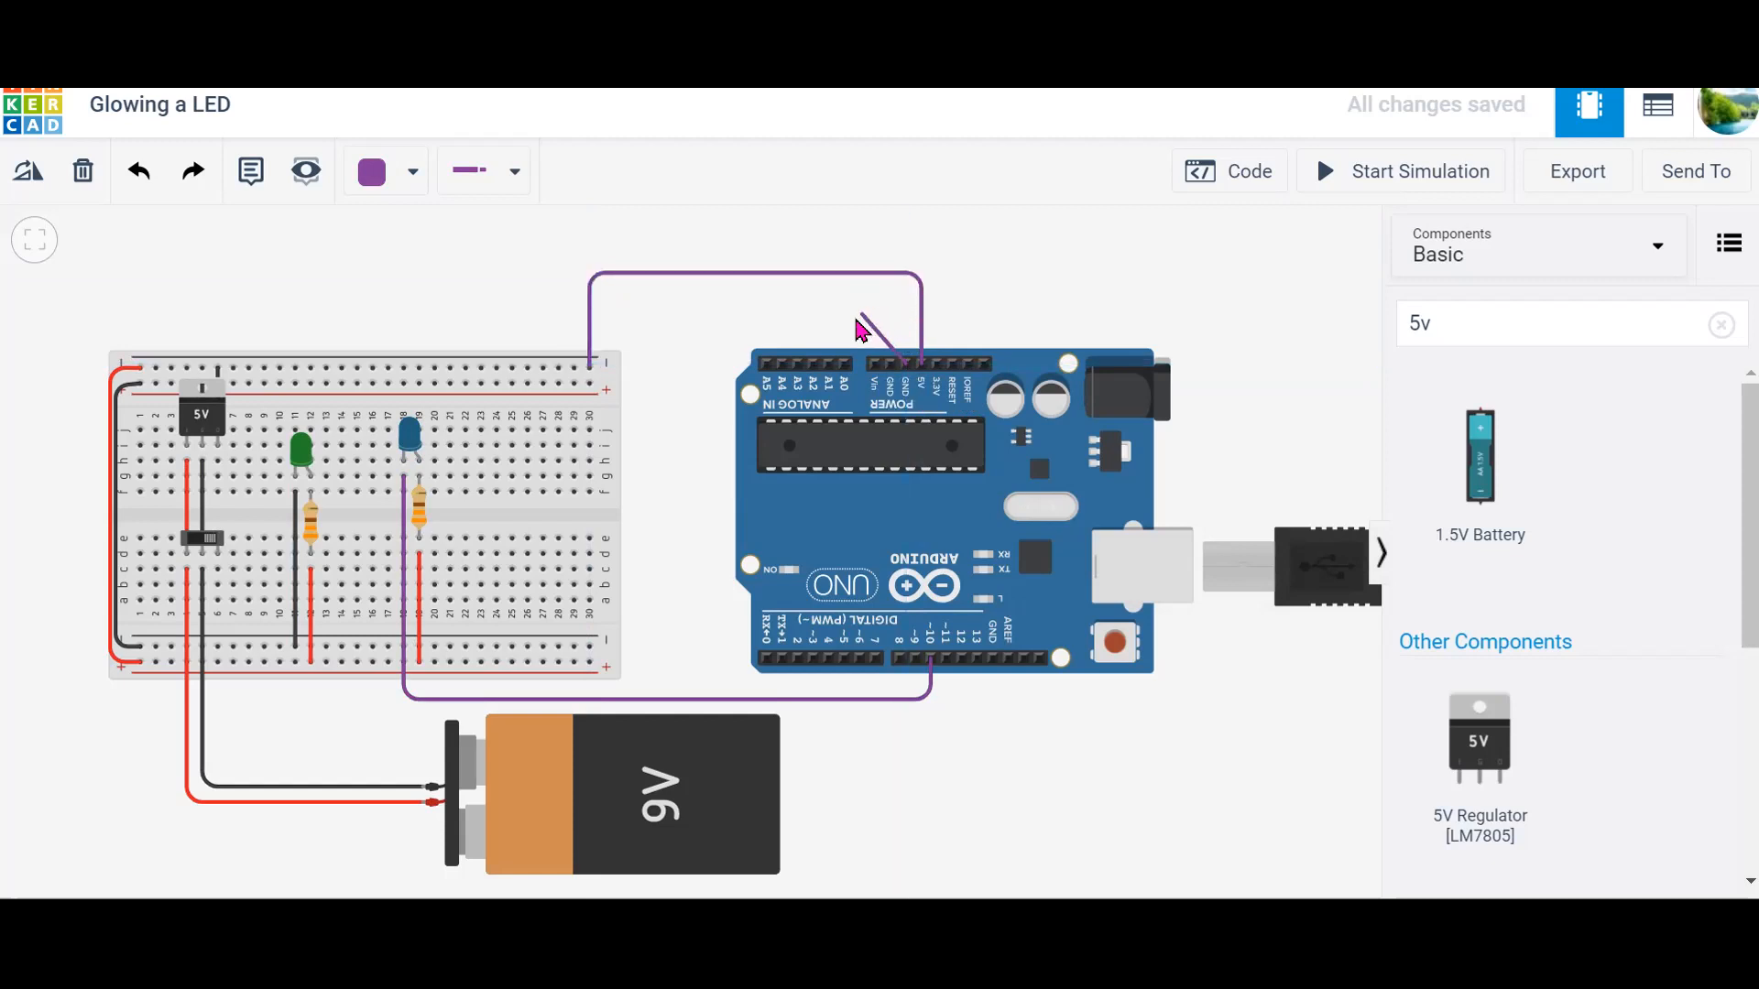
left_click(905, 395)
left_click(591, 387)
left_click_drag(907, 393, 907, 383)
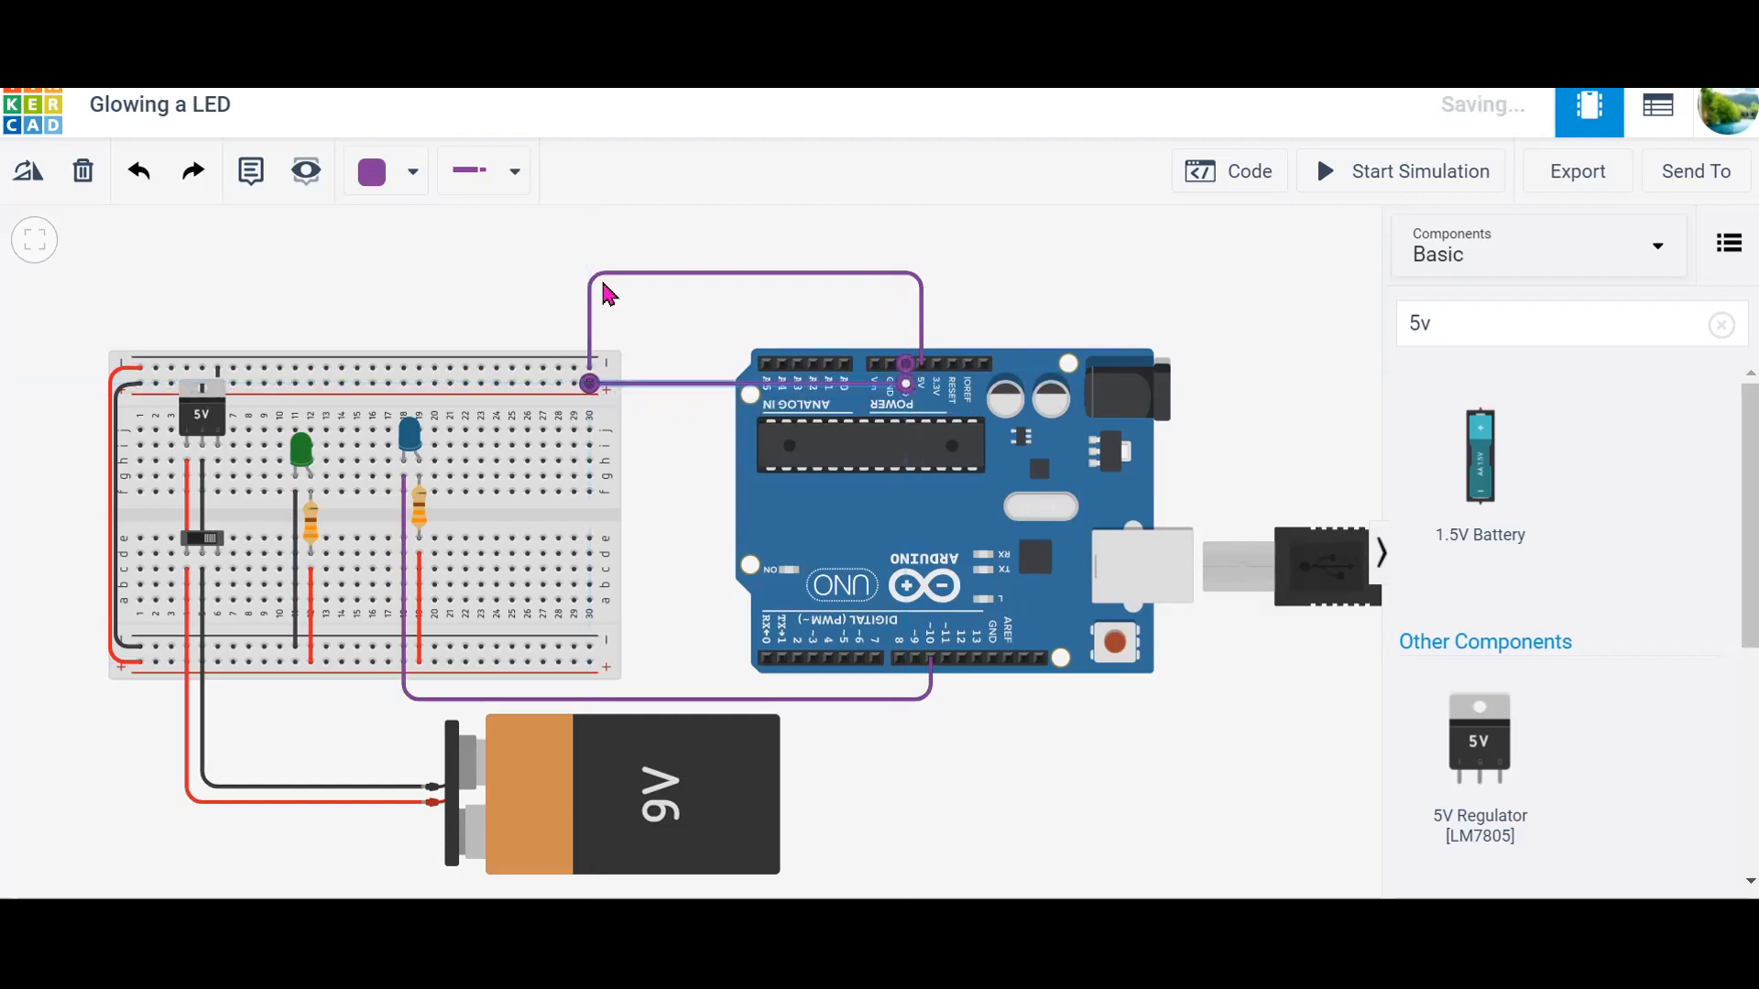
left_click(419, 165)
left_click(441, 265)
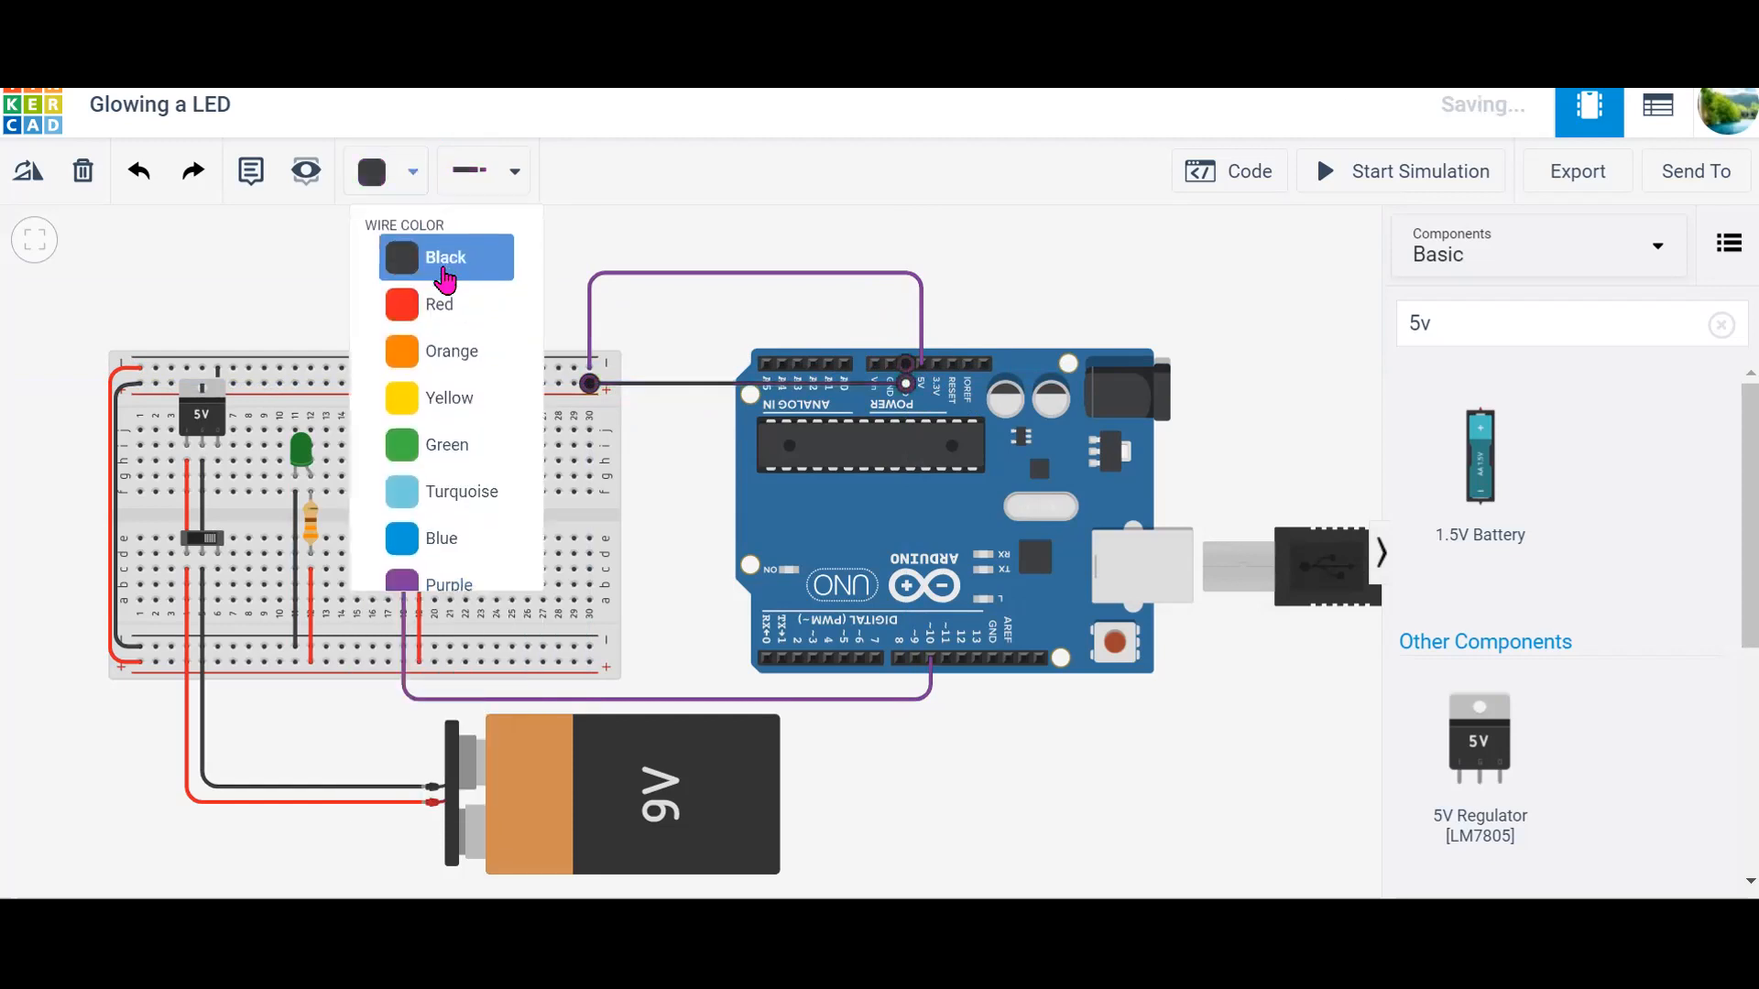
Step: Color the wire between the Arduino 5V pin and the breadboard's upper rail red
left_click(628, 273)
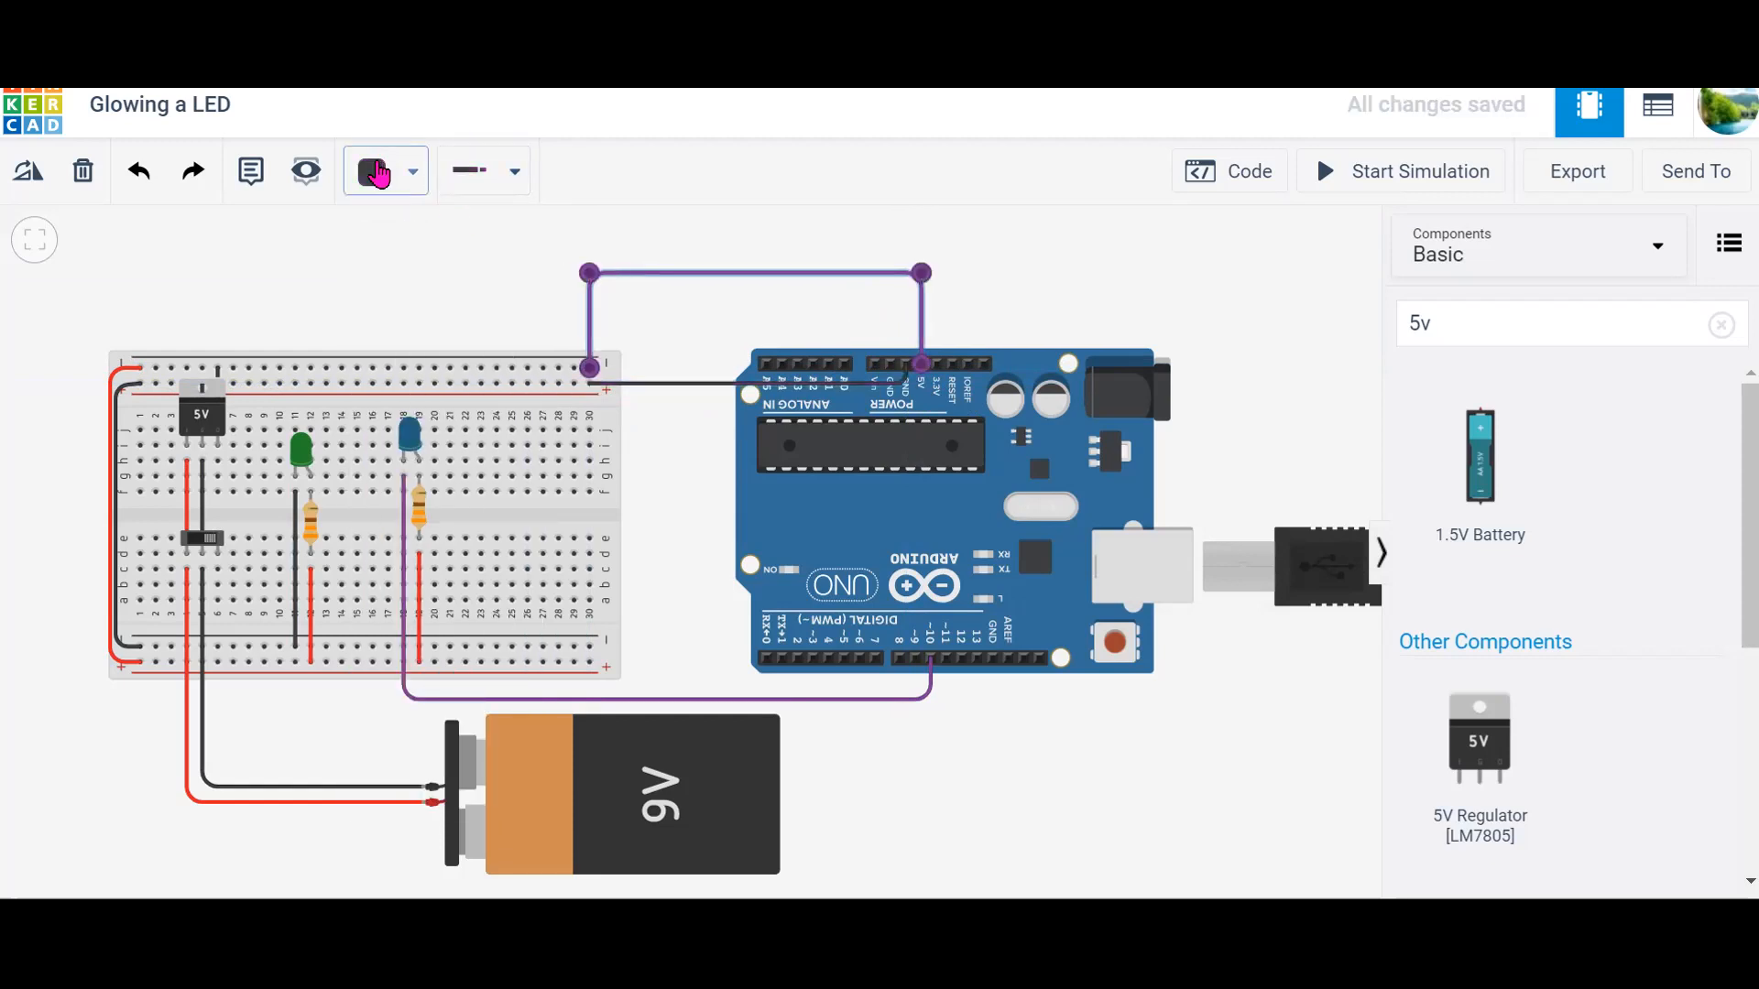
left_click(378, 173)
left_click(436, 307)
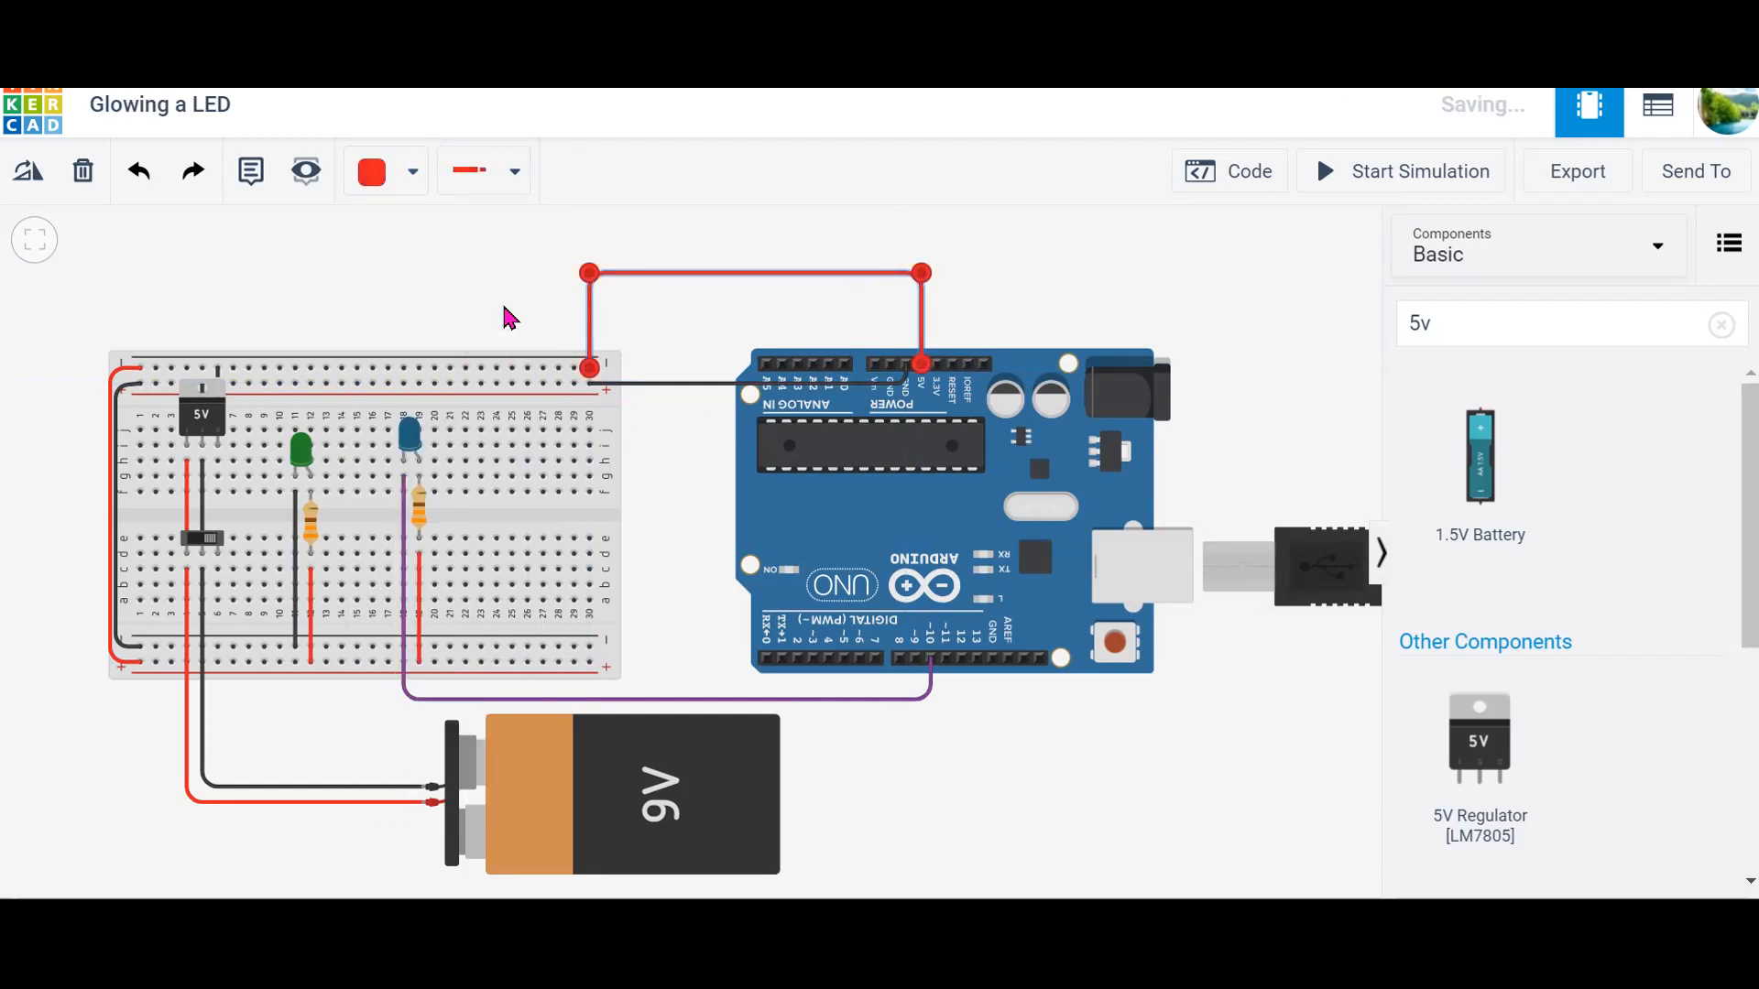
left_click(502, 312)
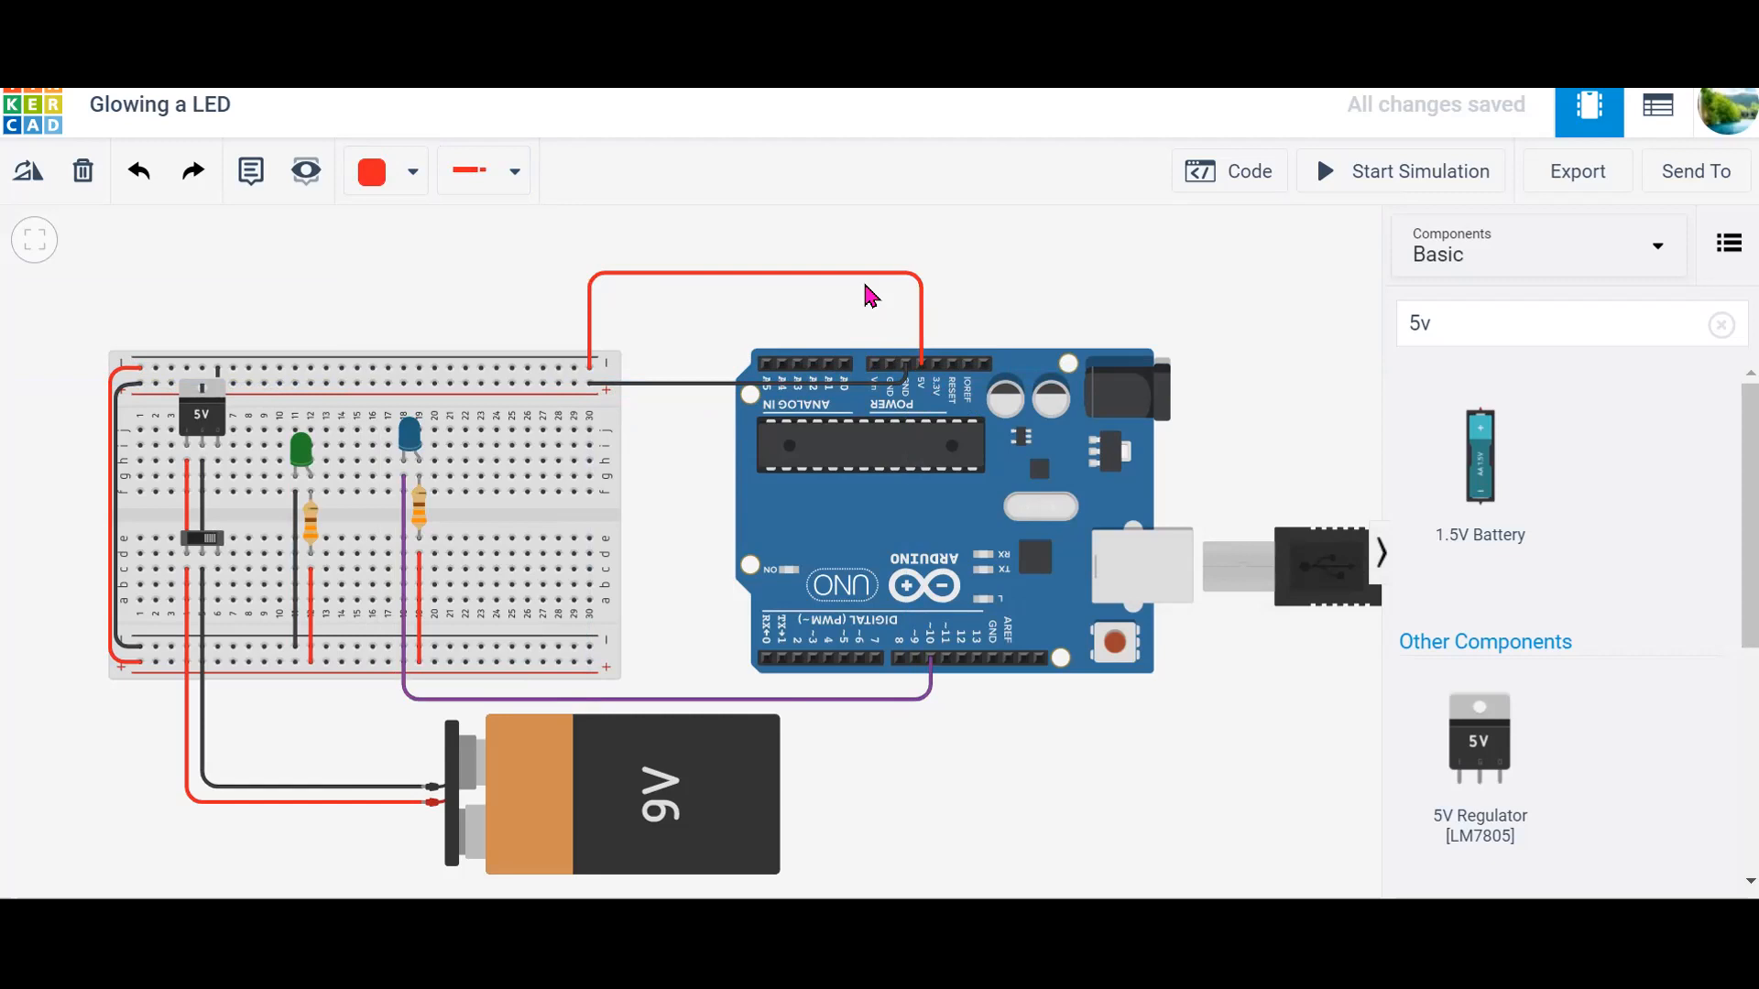
Step: Open the Arduino code and switch it from Blocks to Text mode
left_click(1244, 174)
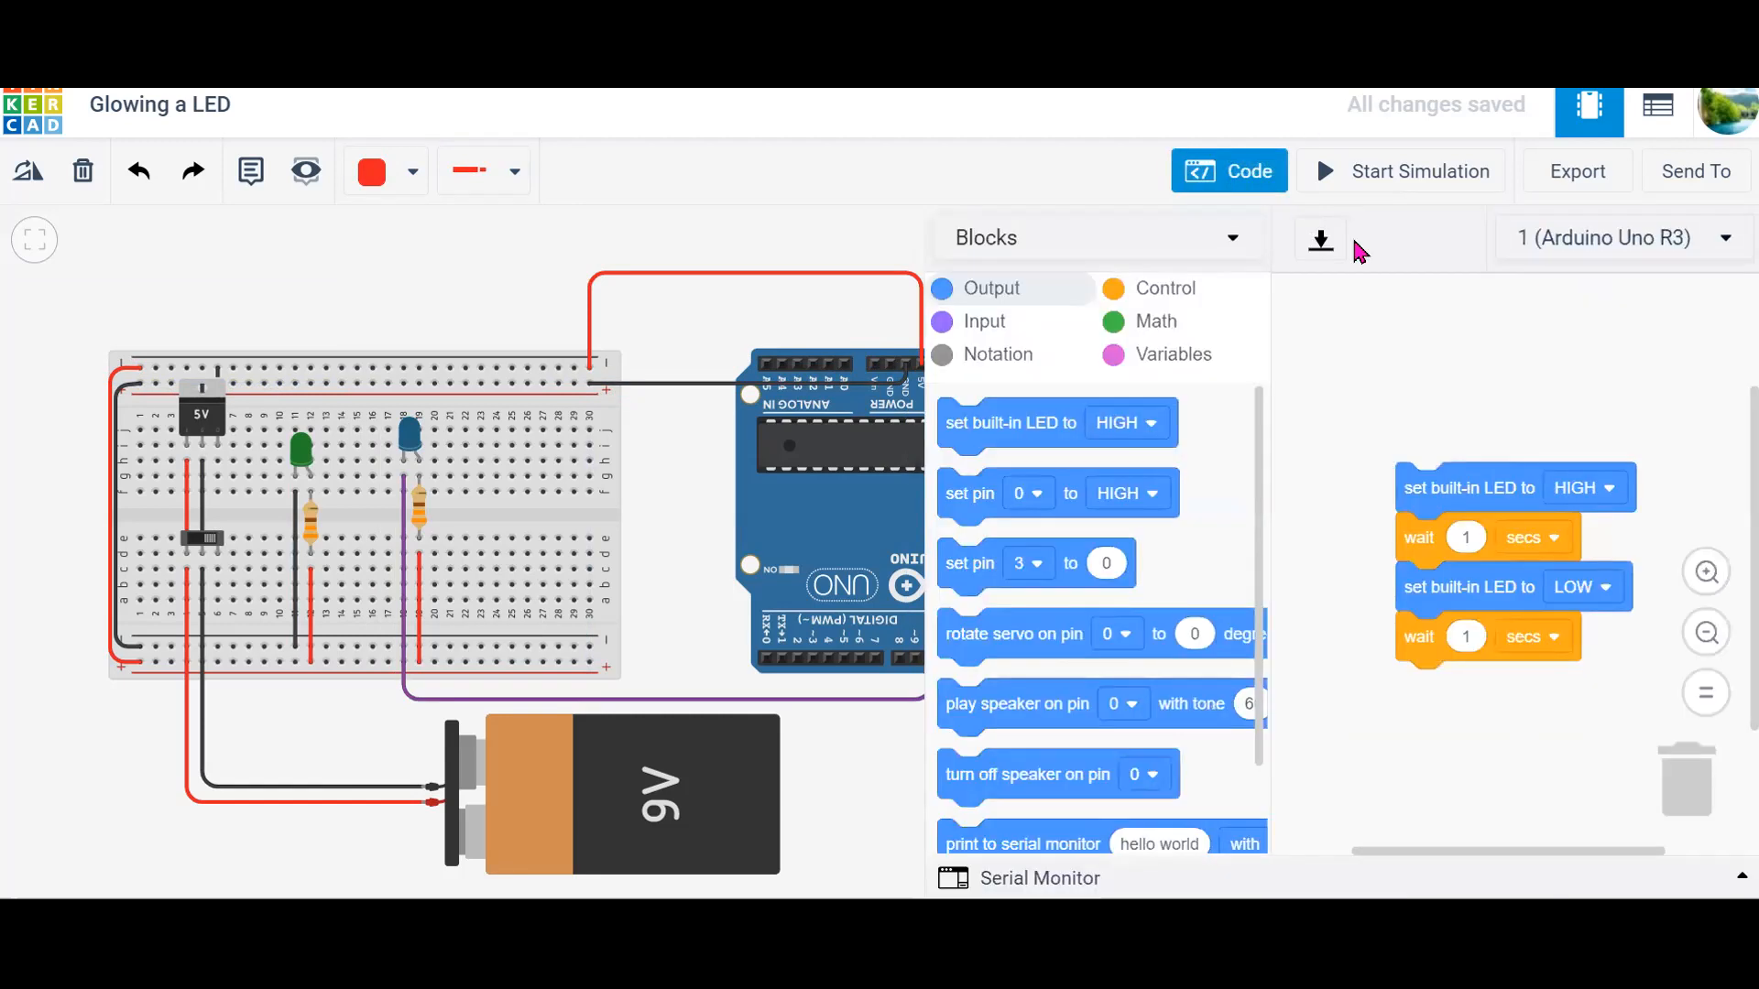
left_click(1146, 255)
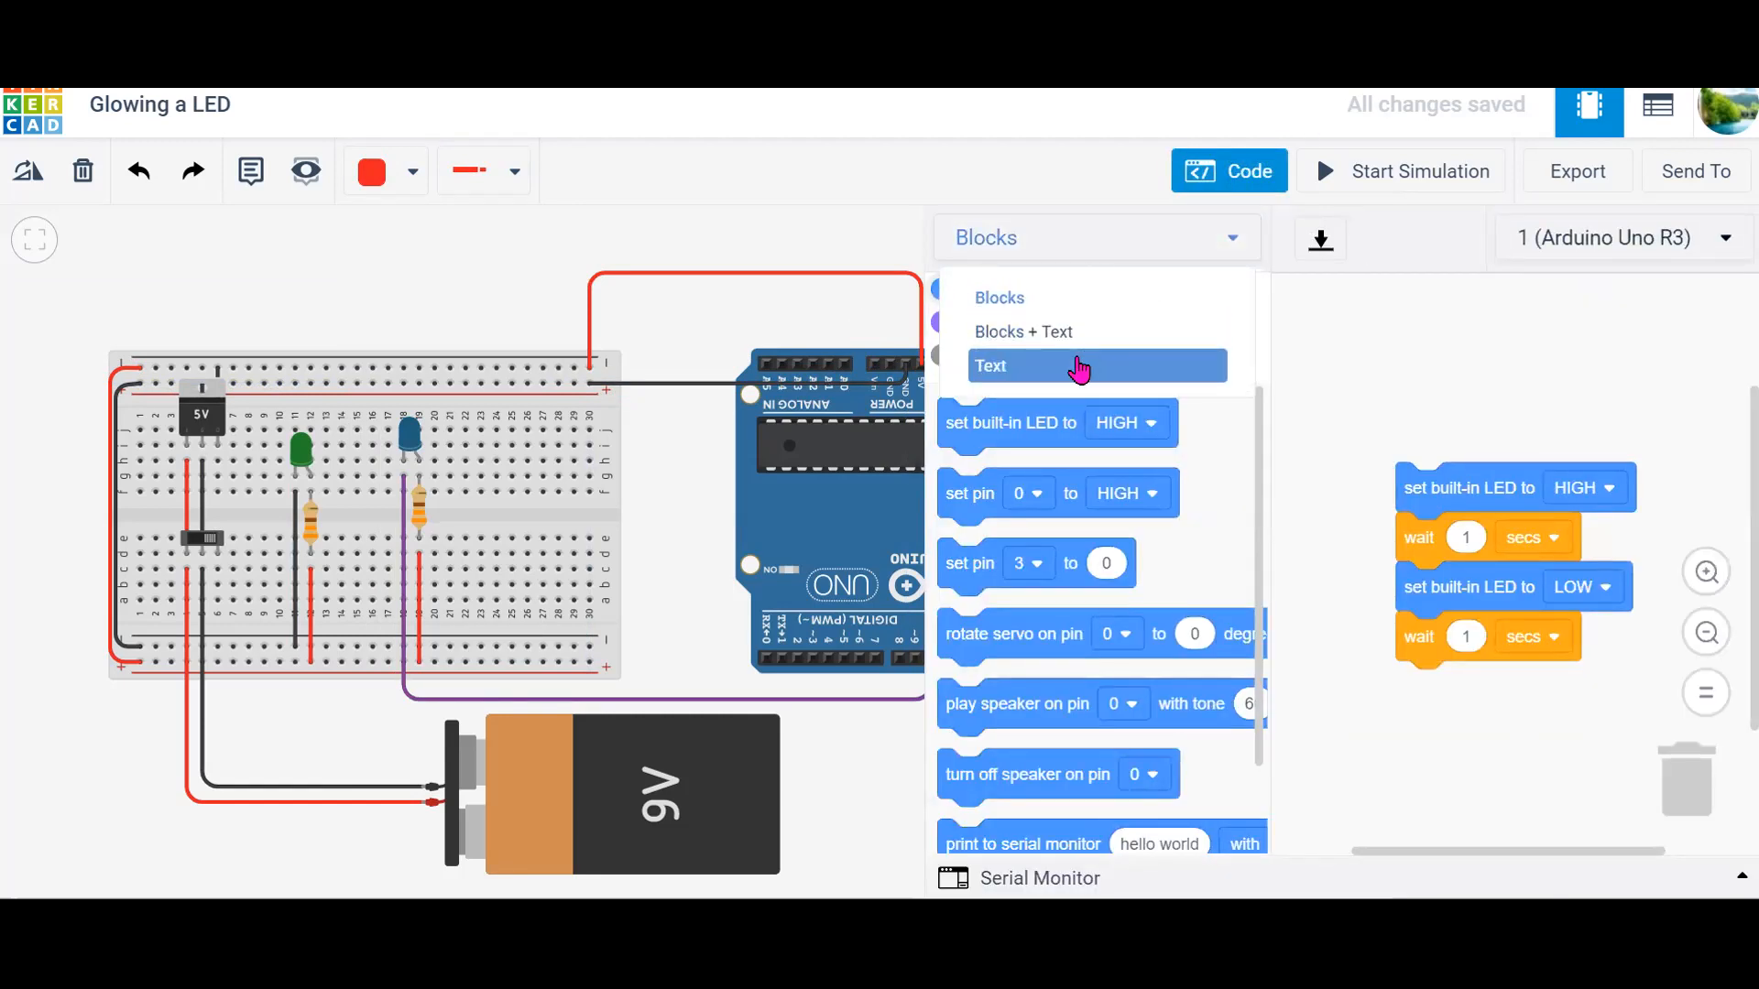
left_click(1079, 369)
left_click(1079, 368)
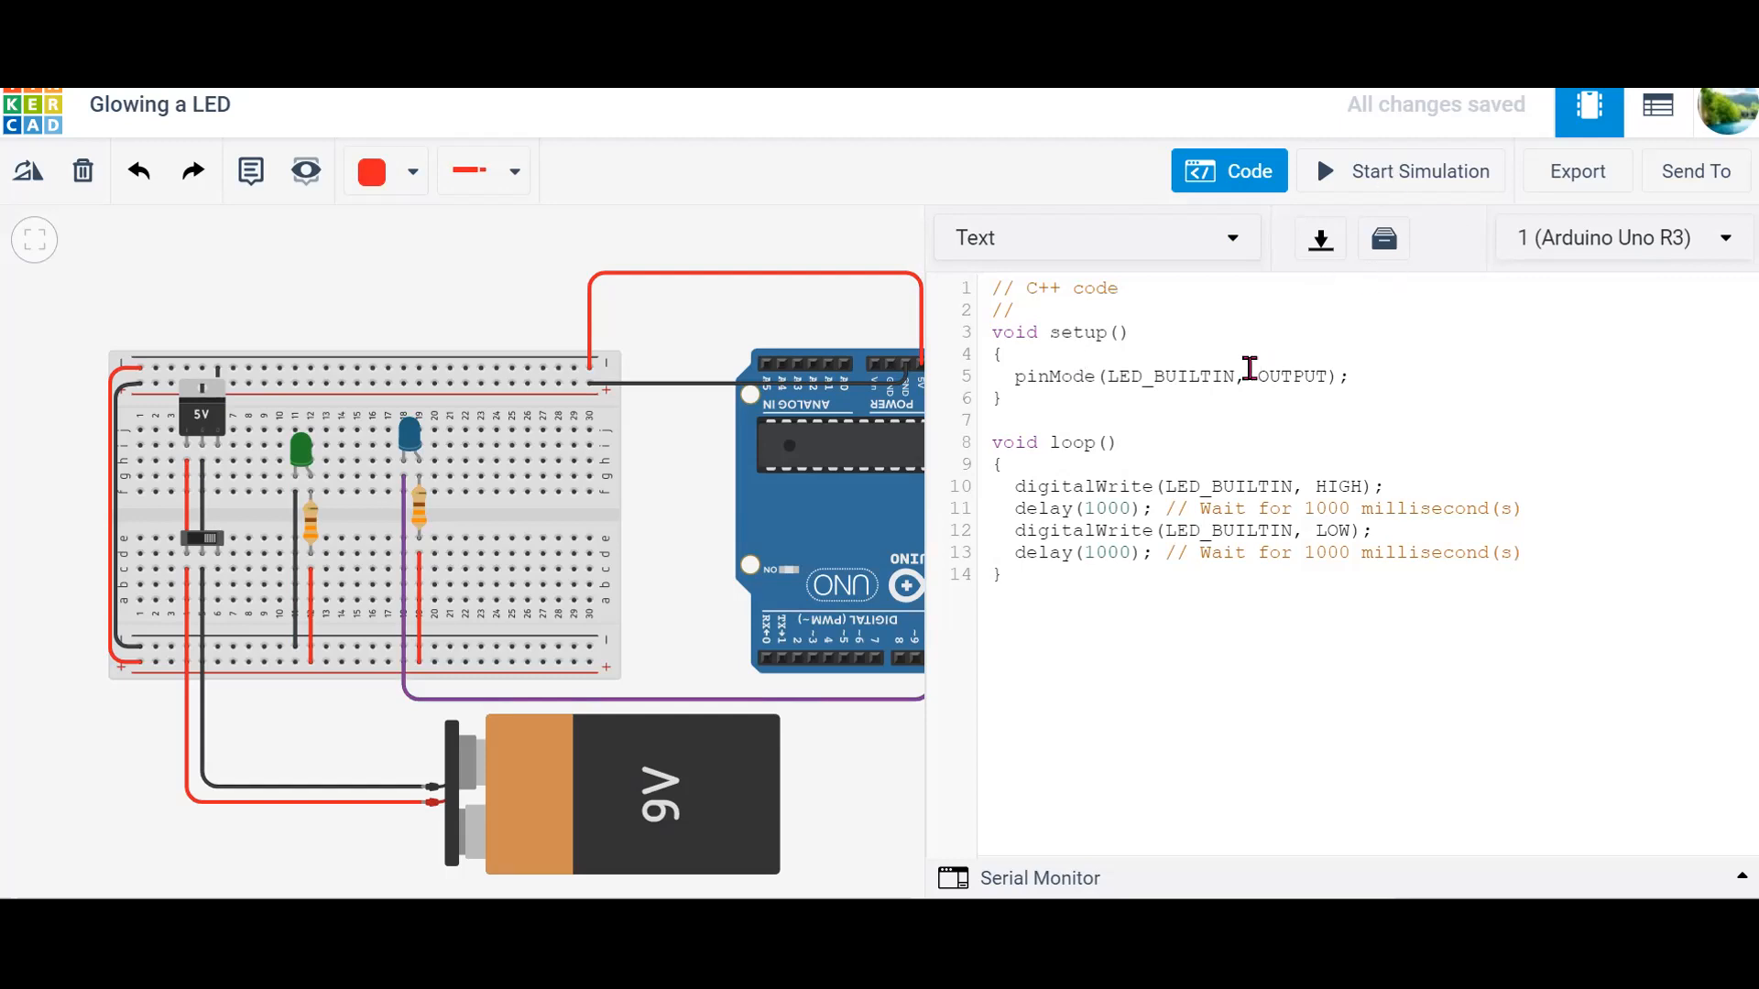
Step: Replace LED_BUILTIN with 10 in the pinMode call in setup()
left_click(1238, 372)
left_click(1094, 381, "shift")
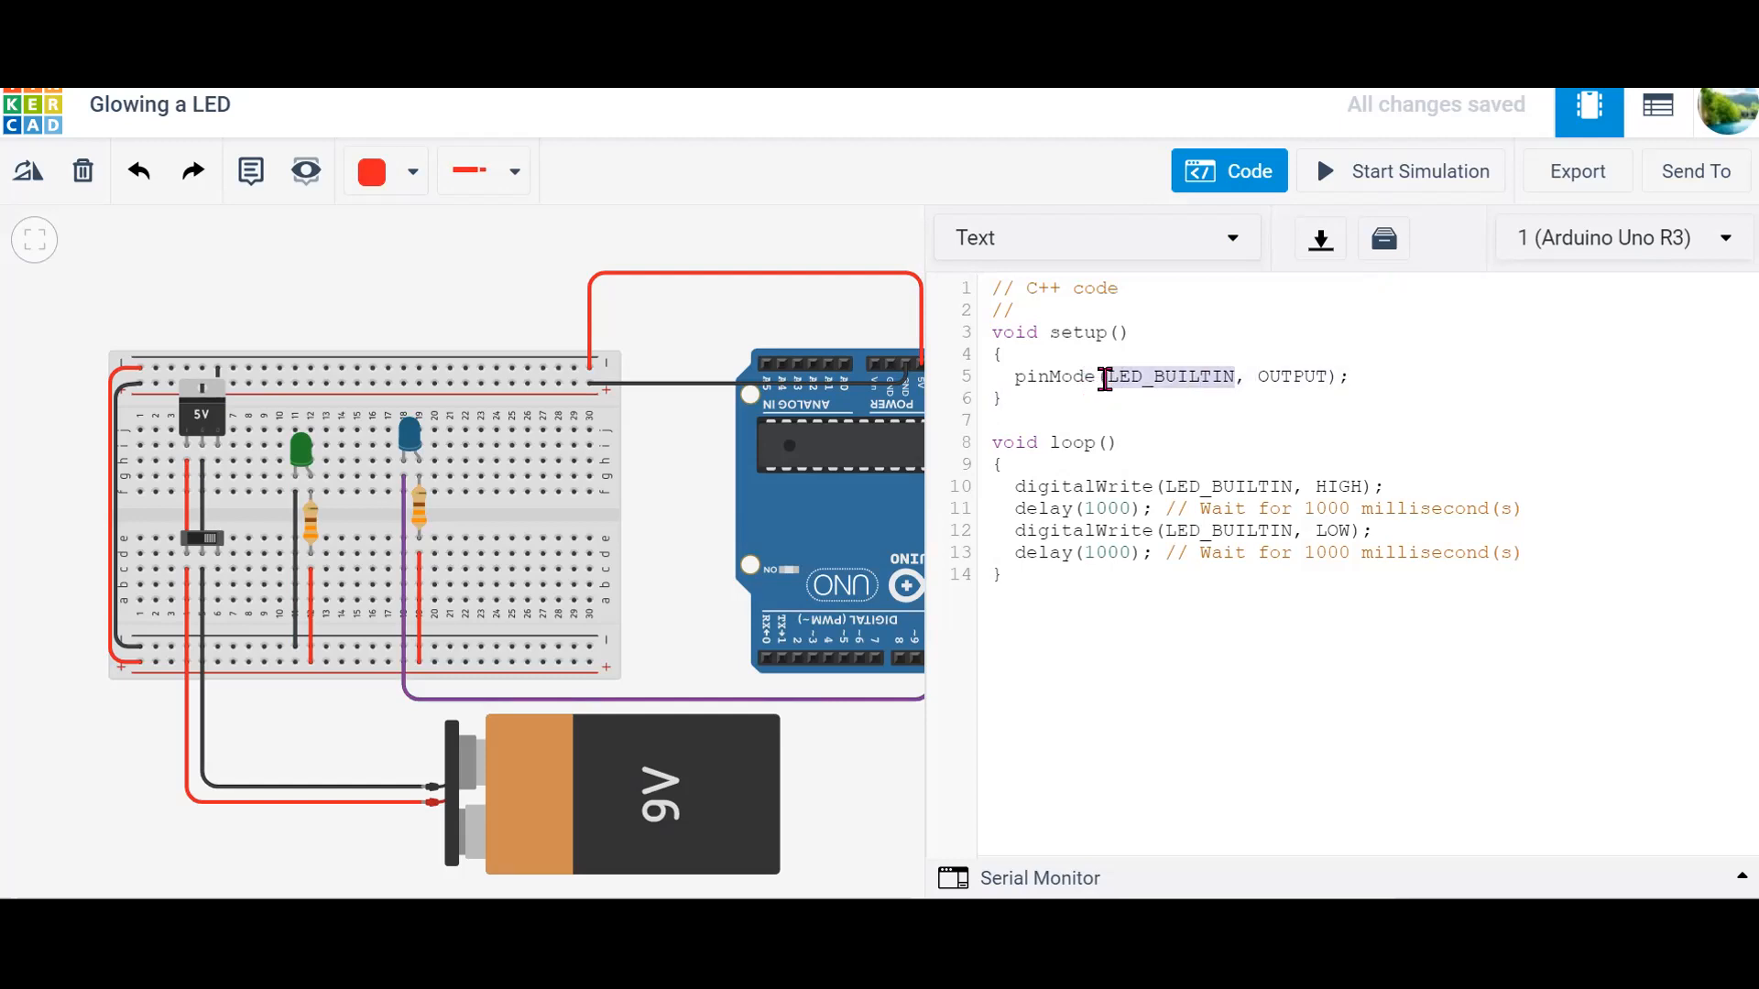
key("BackSpace")
type("10")
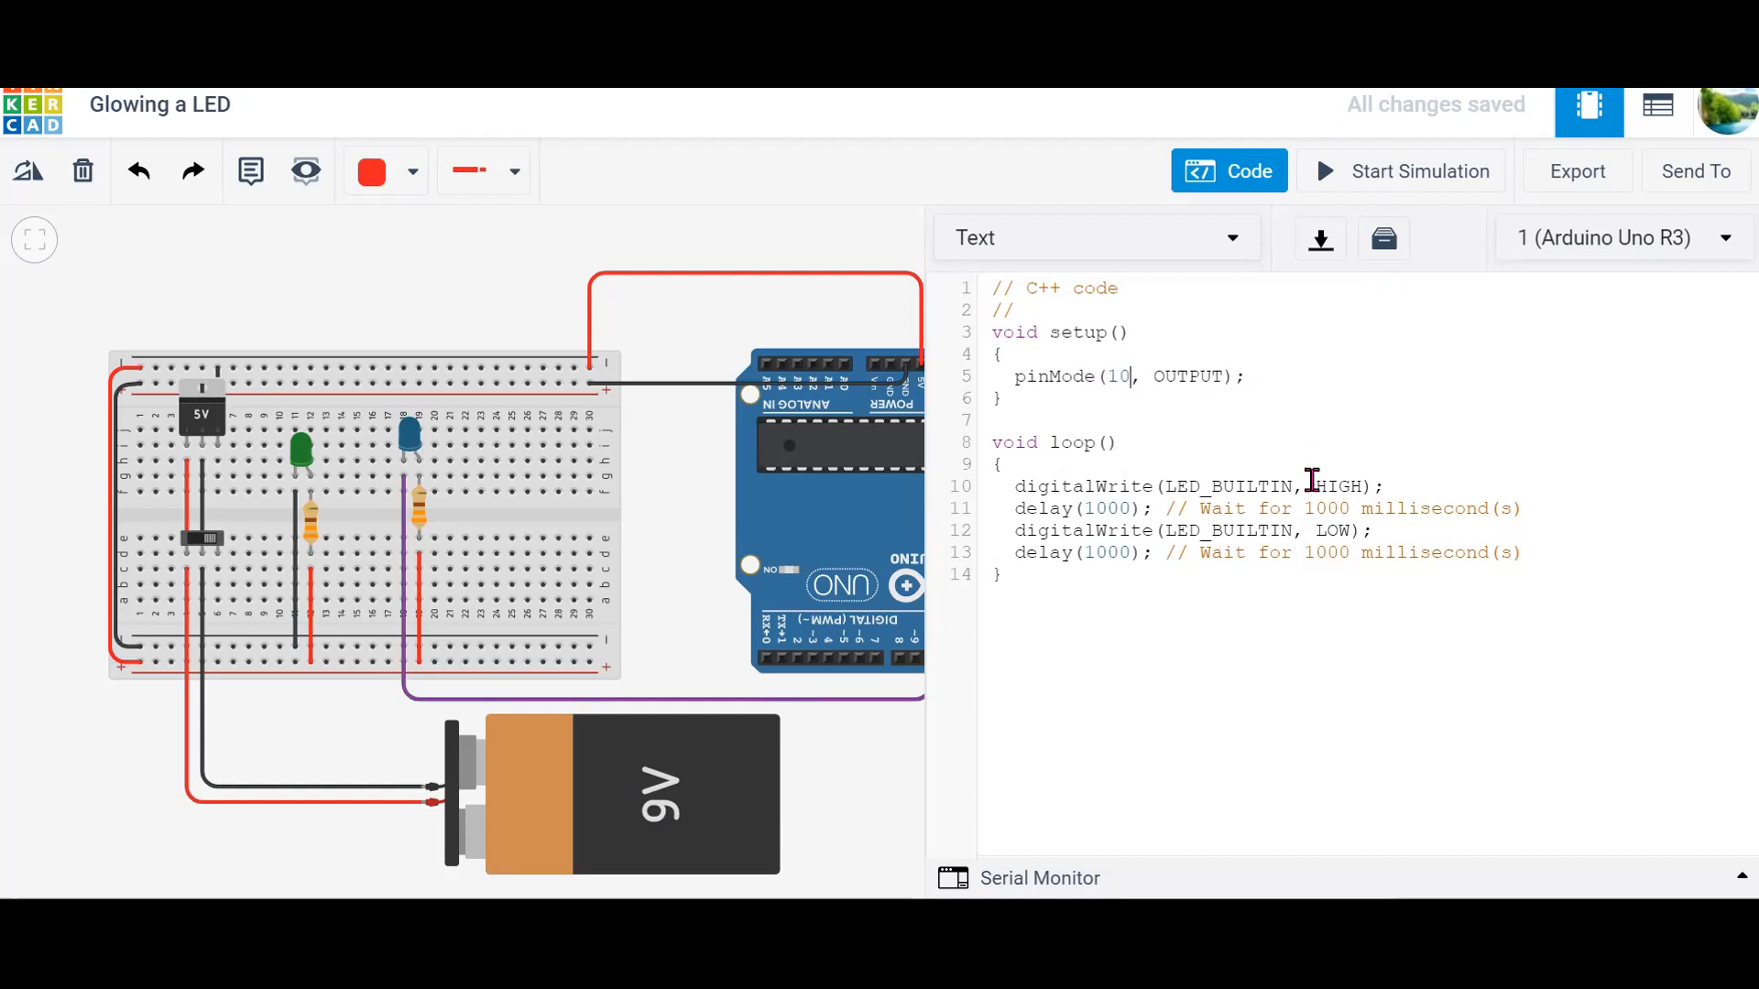
Step: Change the first digitalWrite call in loop() to pin 10 and lOW, and delete the remaining statements in the loop
left_click_drag(1291, 486, 1161, 493)
type("10")
left_click_drag(1257, 486, 1210, 489)
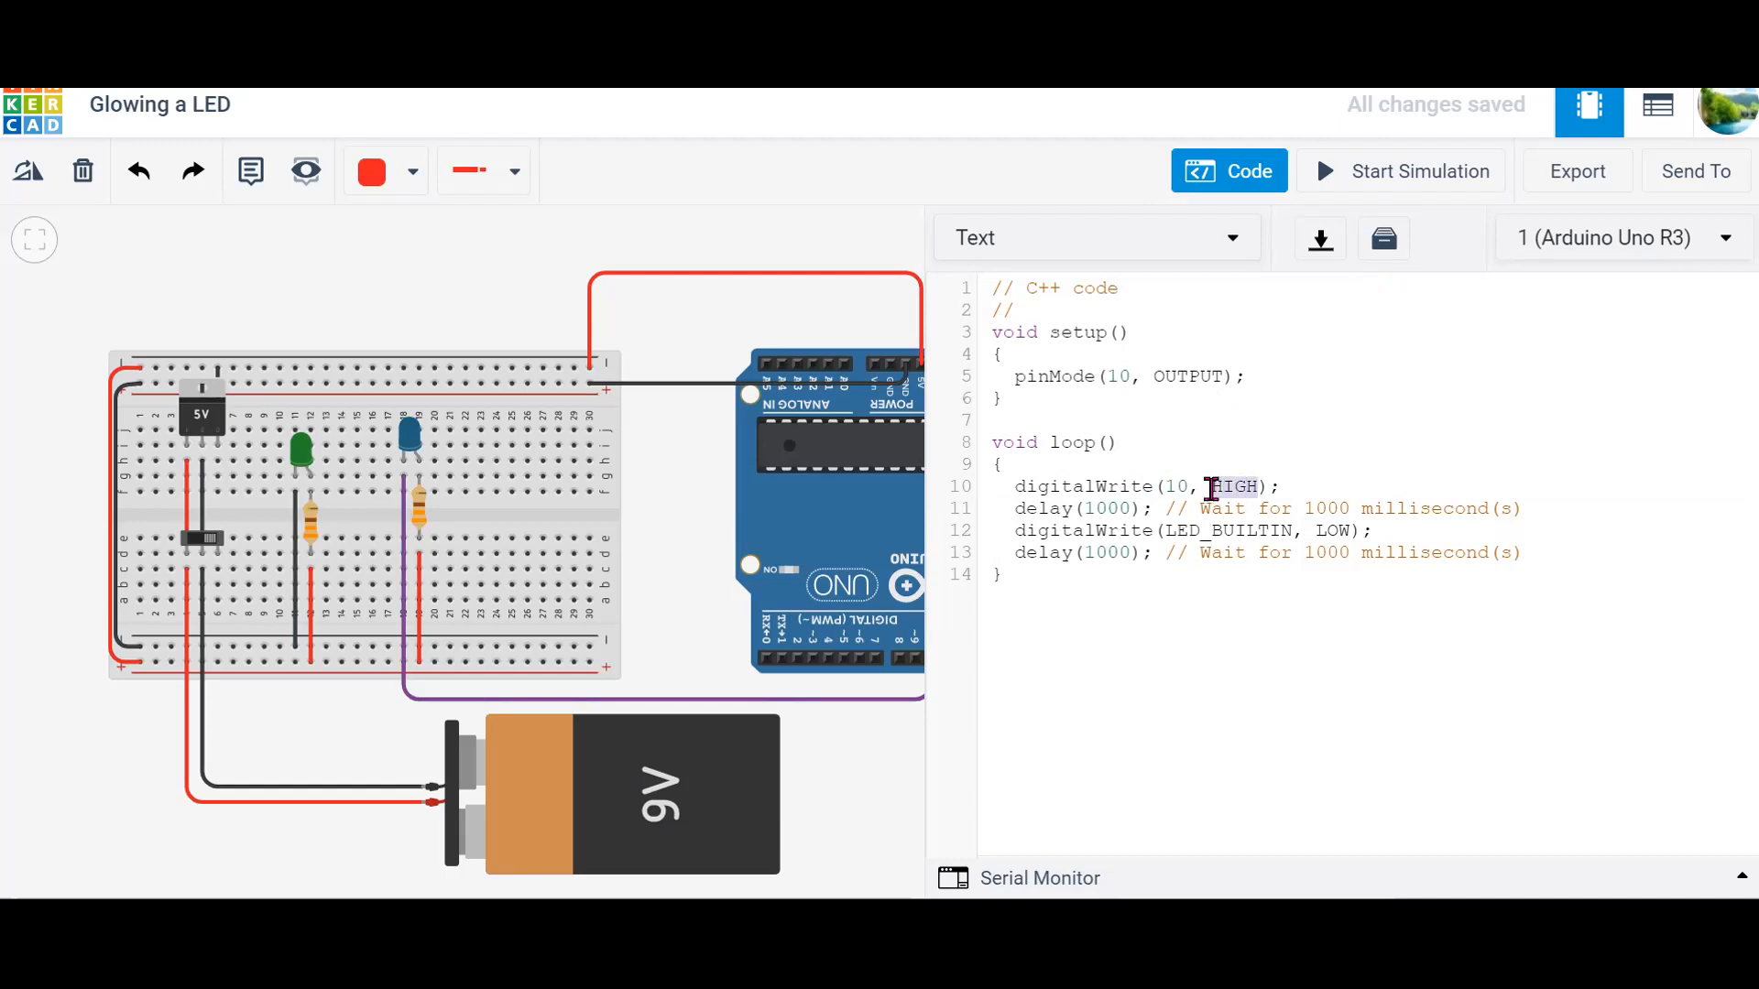
type("LOW")
left_click_drag(1531, 556, 1019, 488)
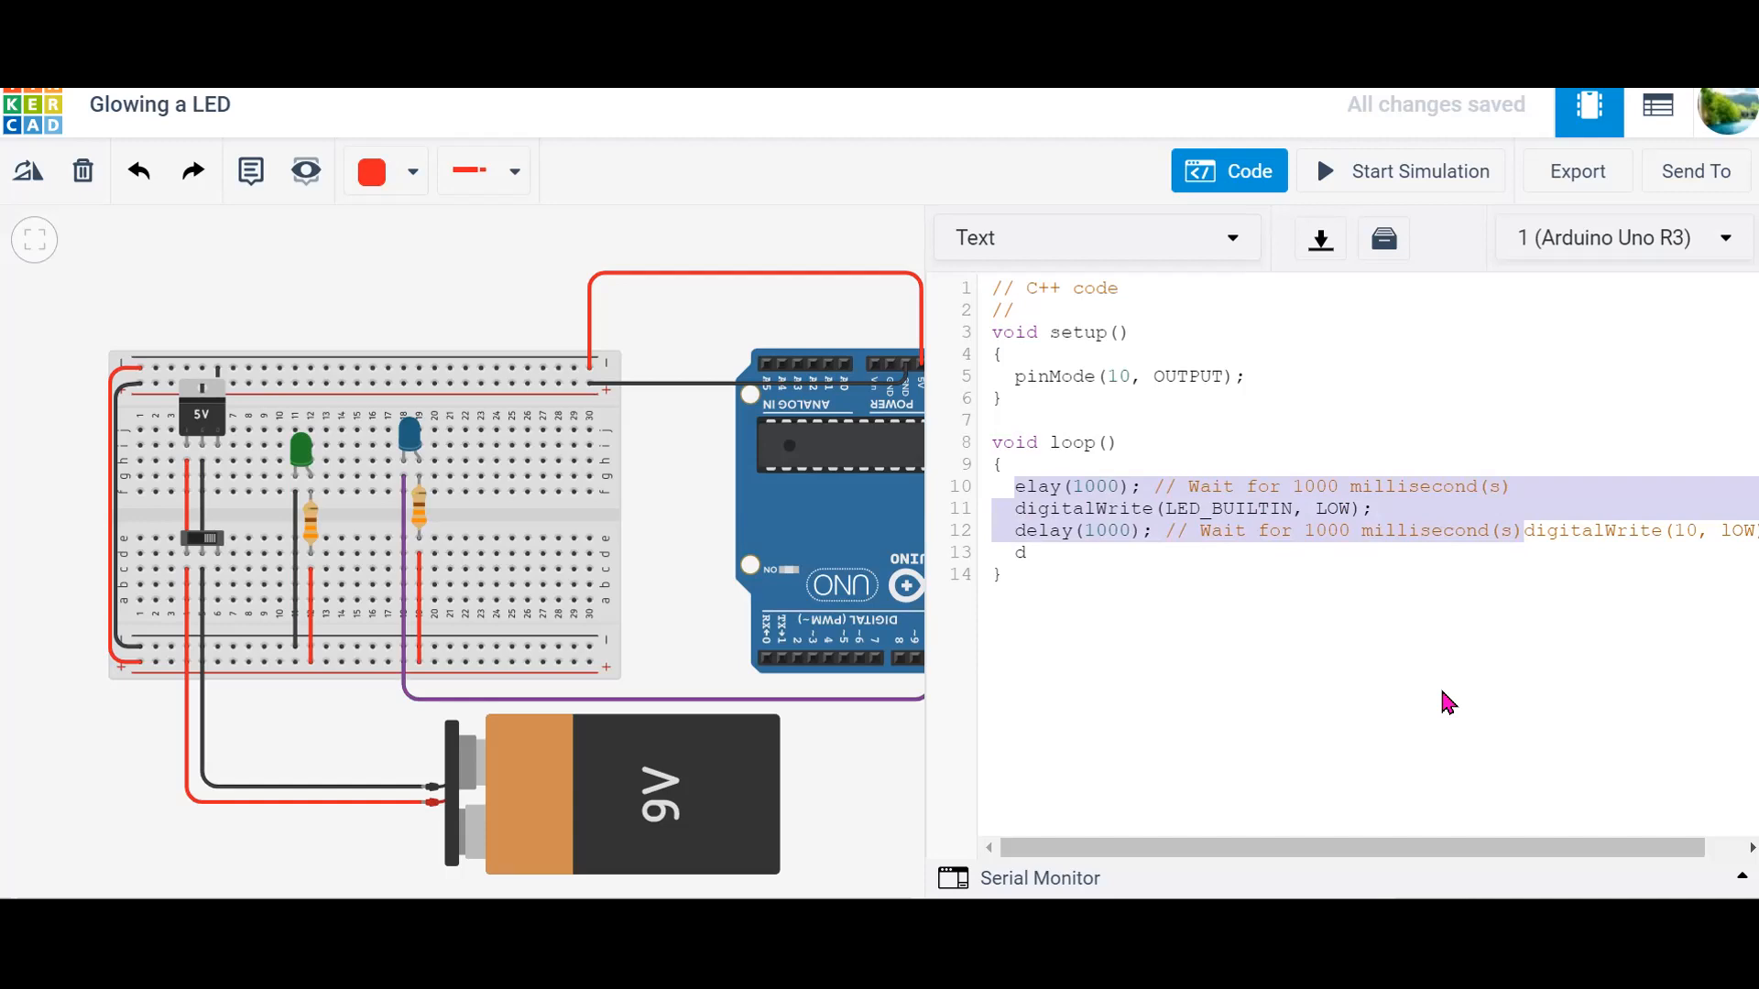
key("BackSpace")
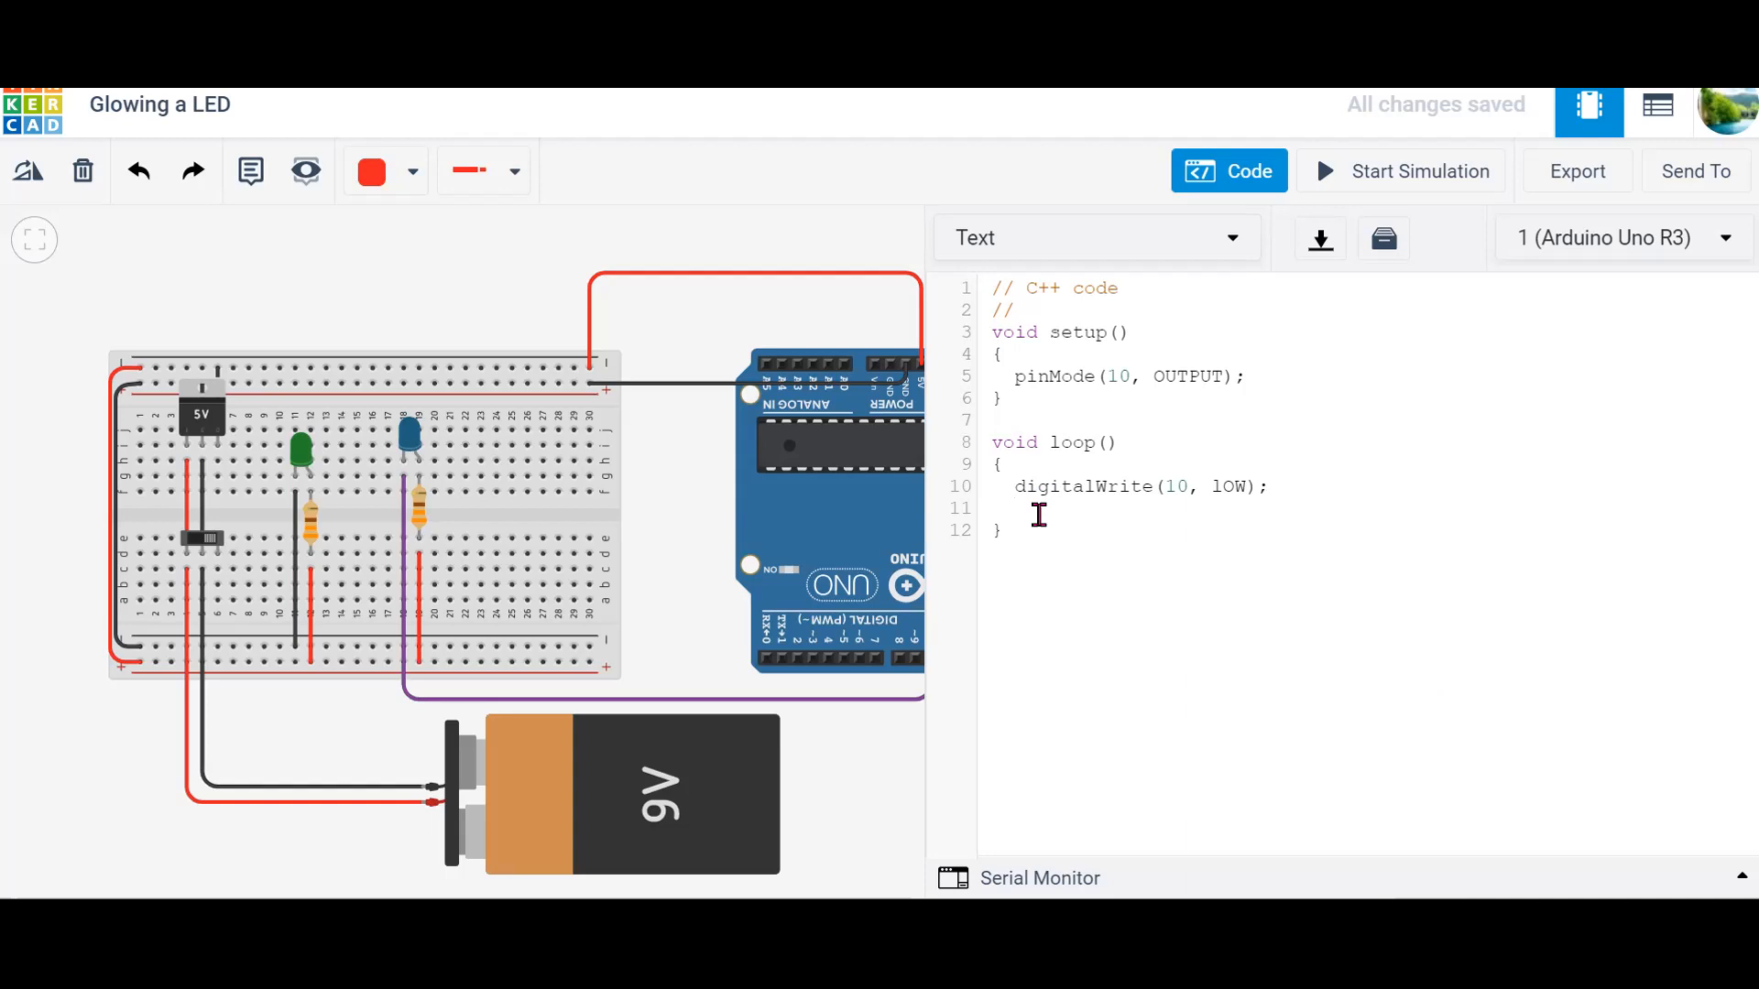
Step: Try running the simulation, correct the loop statement to digitalWrite(10,LOW), and start the simulation again
left_click(1189, 192)
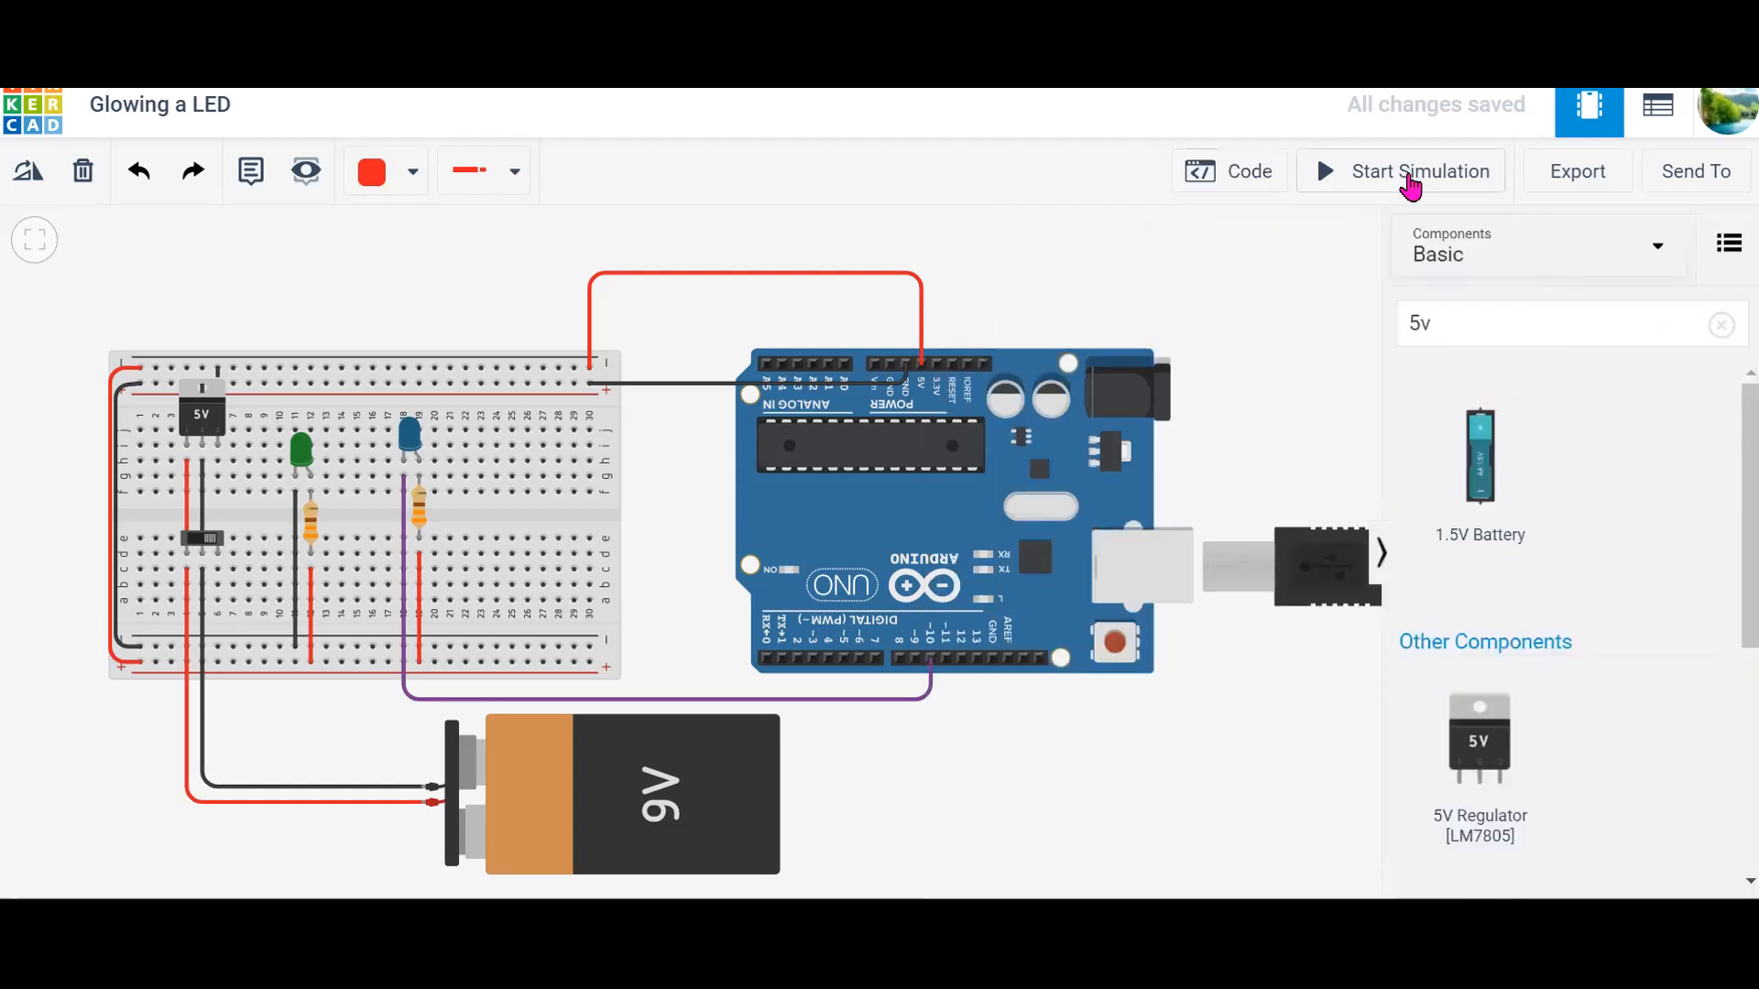
left_click(1409, 183)
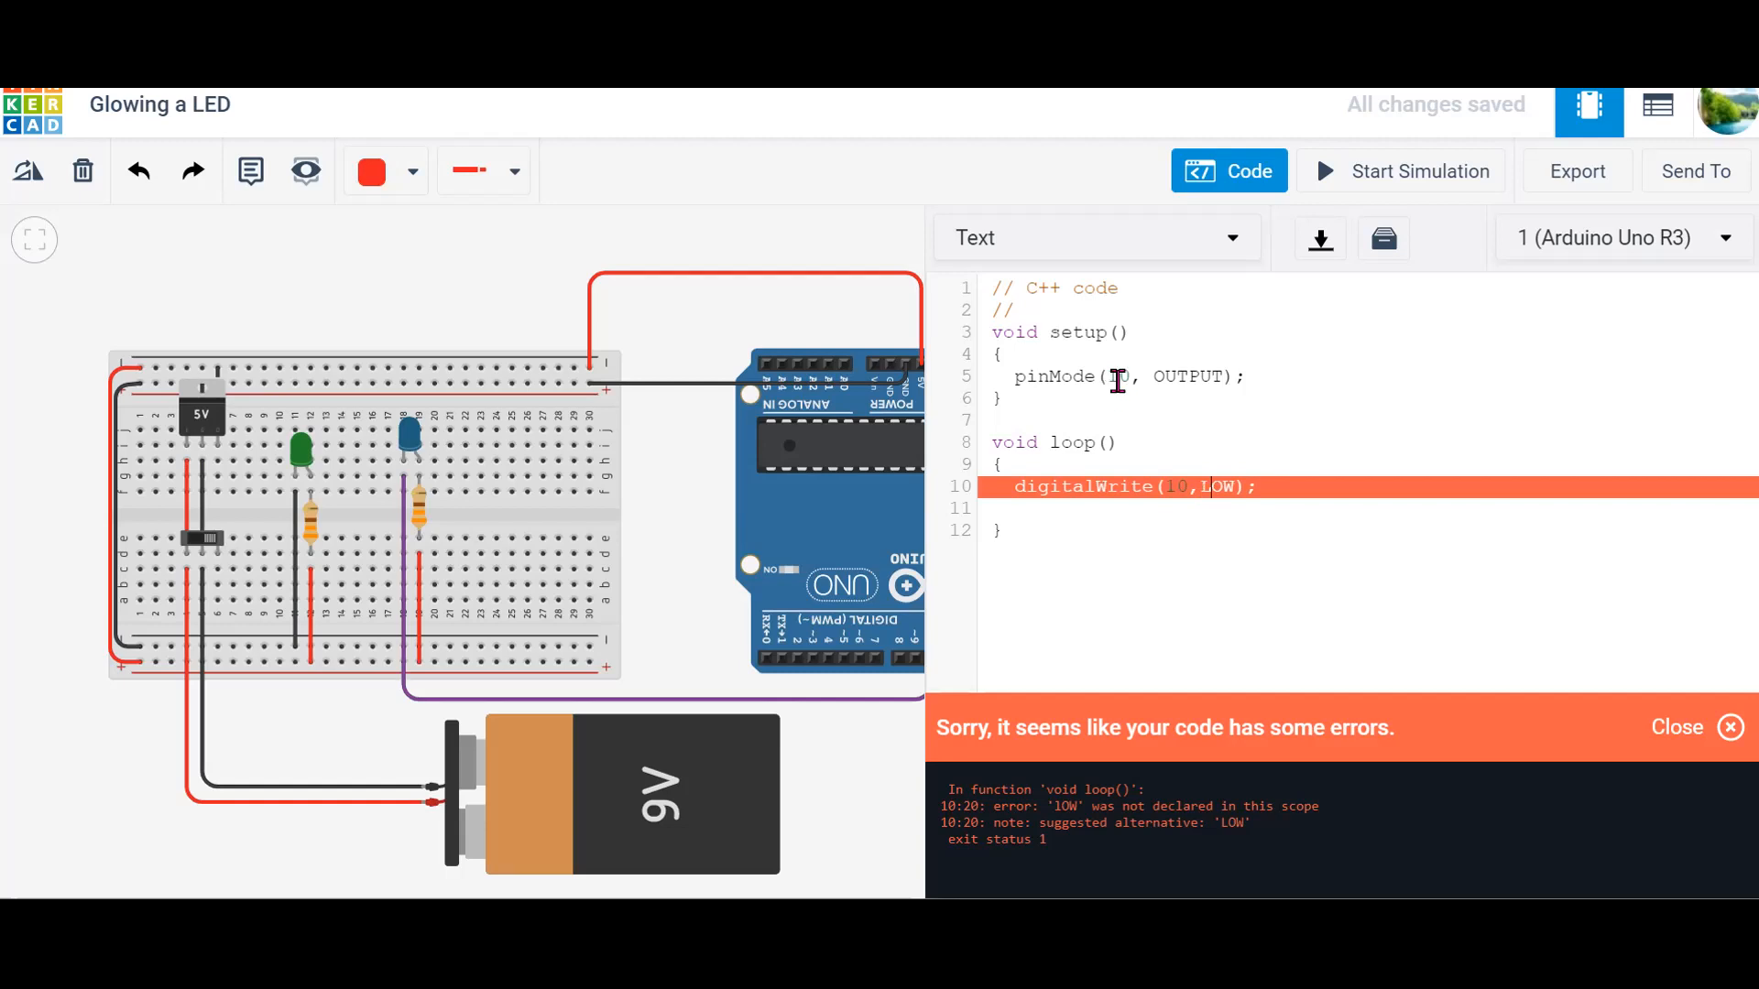
left_click(1221, 180)
left_click(1352, 180)
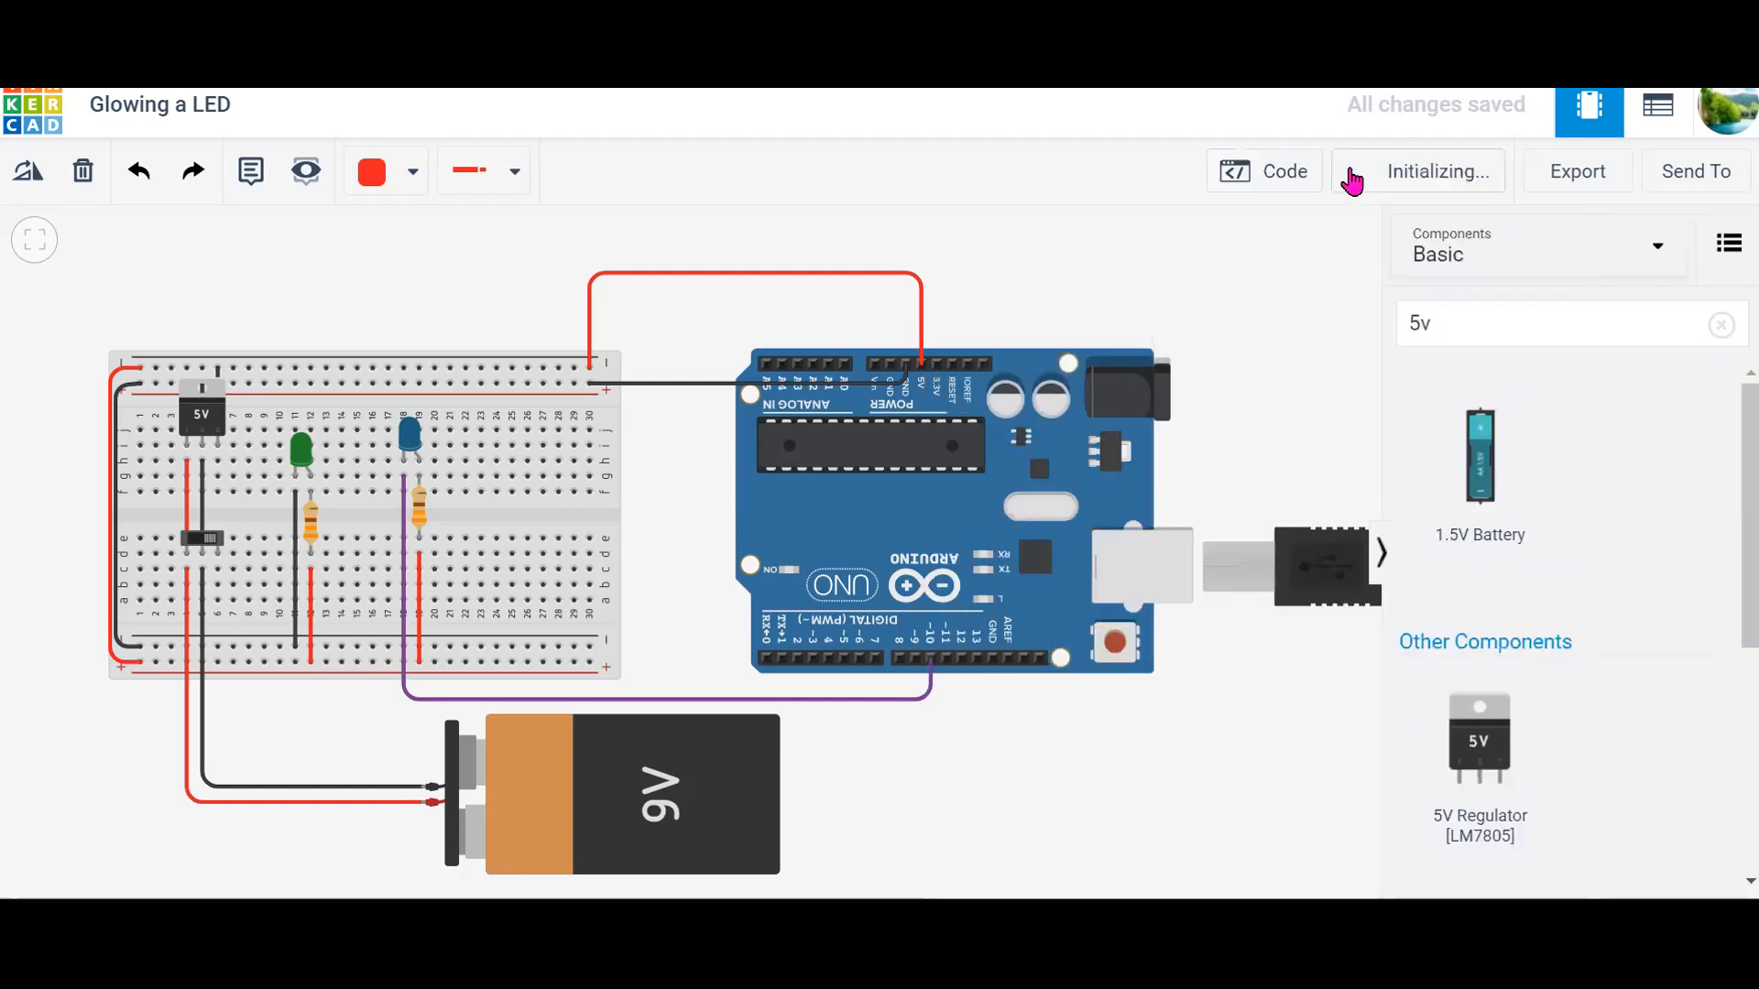